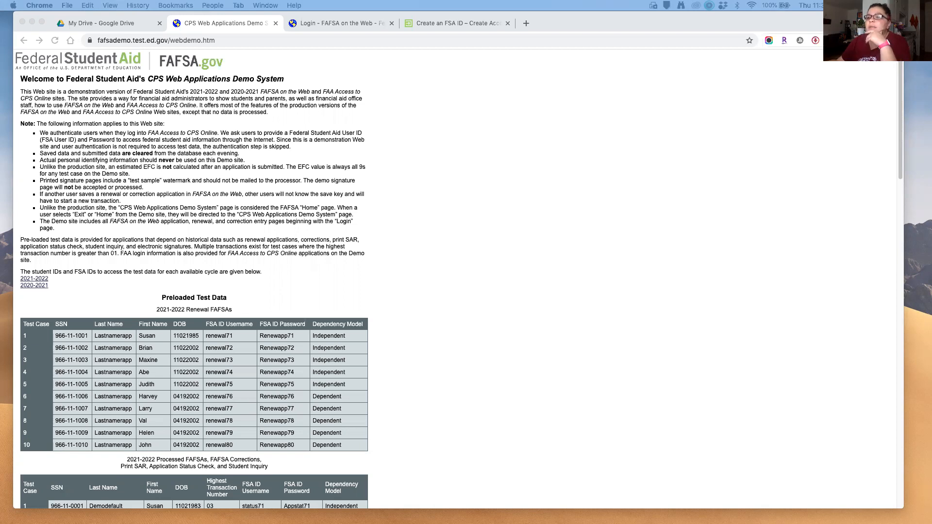
# Step: Review the test data tables, highlighting the Renewal FAFSAs and corrections/status check captions
pyautogui.click(221, 39)
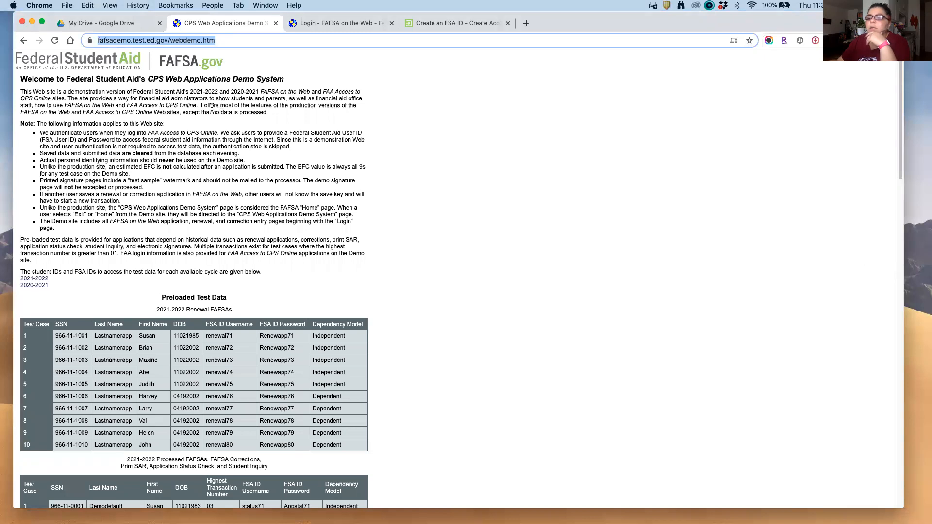
pyautogui.click(228, 146)
pyautogui.scroll(-15, 169, 311)
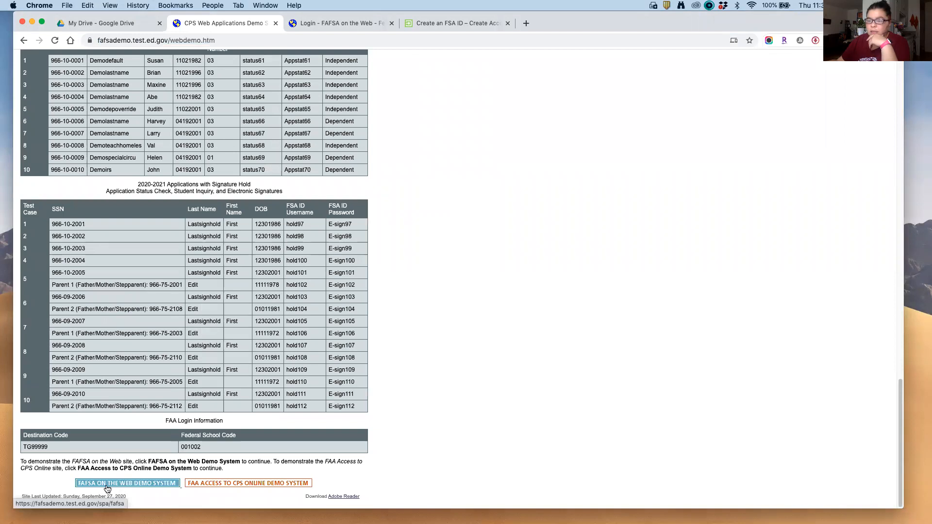
pyautogui.scroll(5, 178, 395)
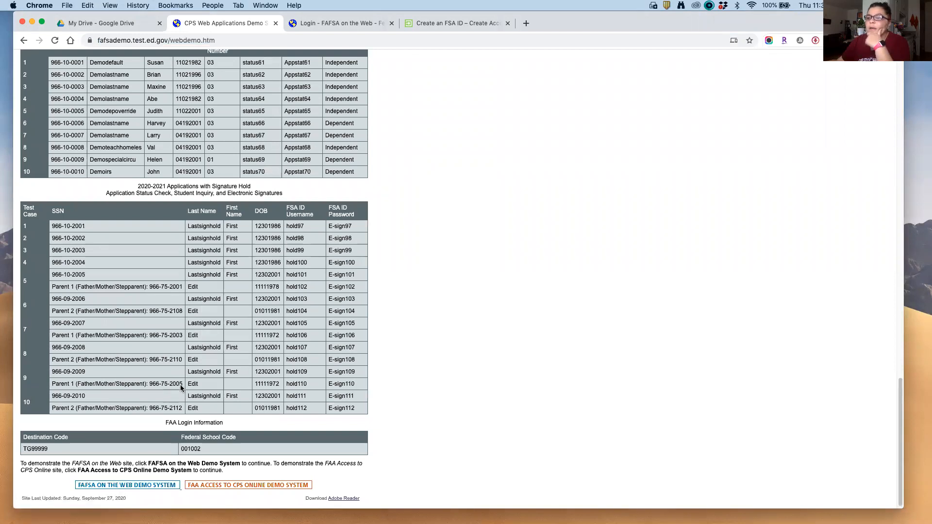
pyautogui.scroll(20, 180, 388)
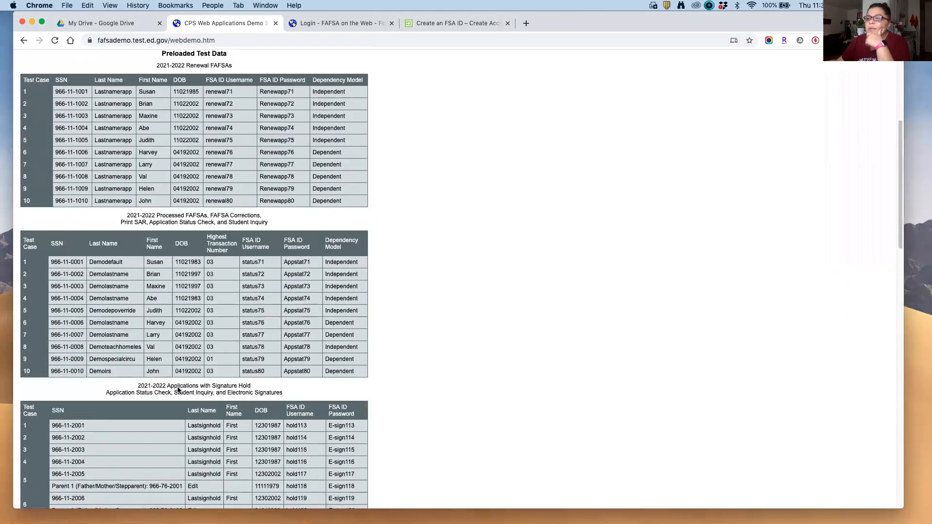
pyautogui.scroll(1, 179, 386)
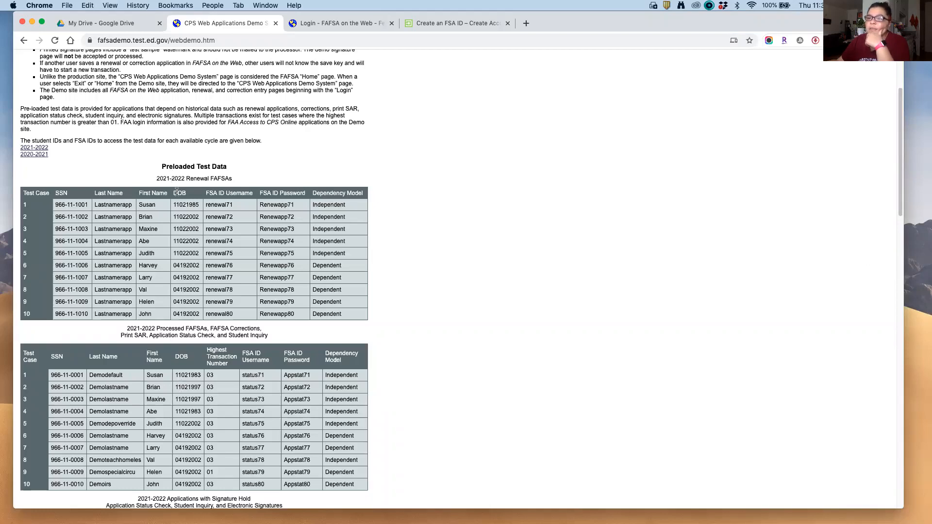
pyautogui.moveTo(186, 179); pyautogui.dragTo(236, 181)
pyautogui.click(228, 216)
pyautogui.scroll(-3, 219, 243)
pyautogui.scroll(-3, 189, 239)
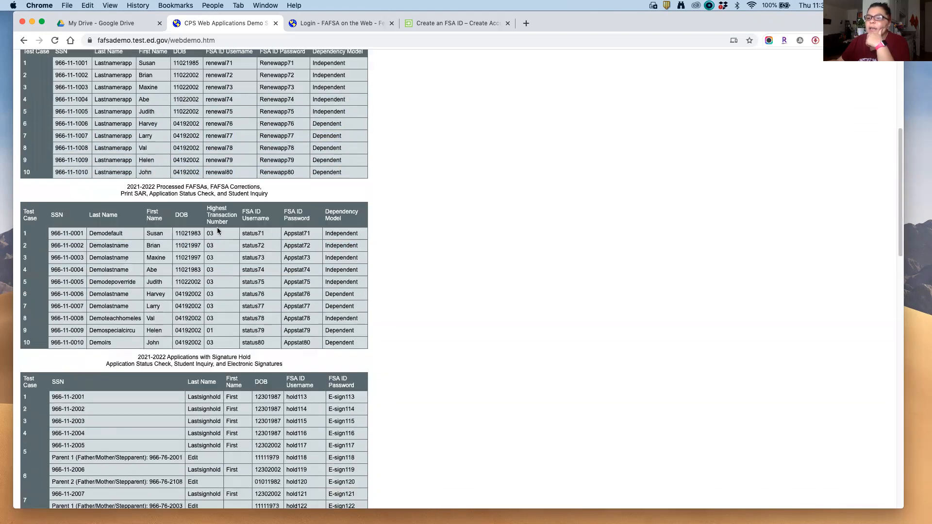
pyautogui.moveTo(227, 187); pyautogui.dragTo(267, 194)
pyautogui.scroll(-10, 185, 285)
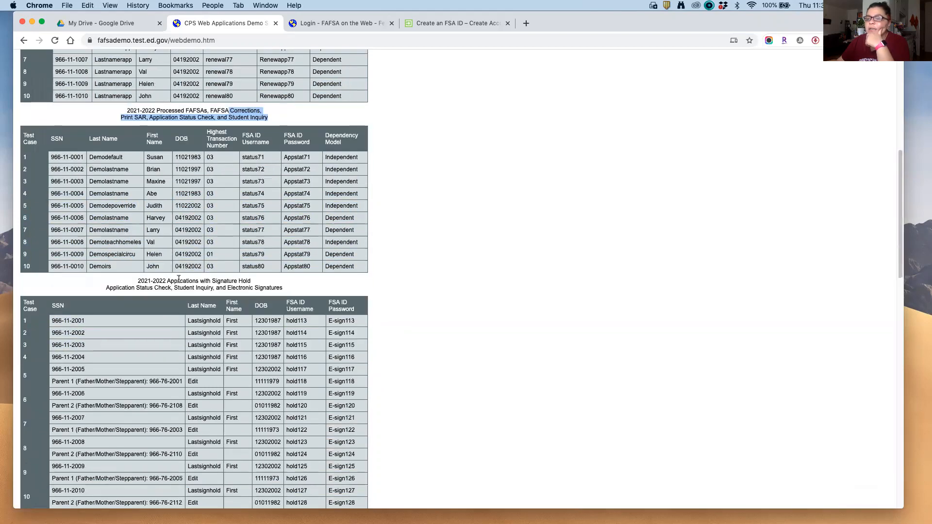
pyautogui.scroll(-8, 190, 287)
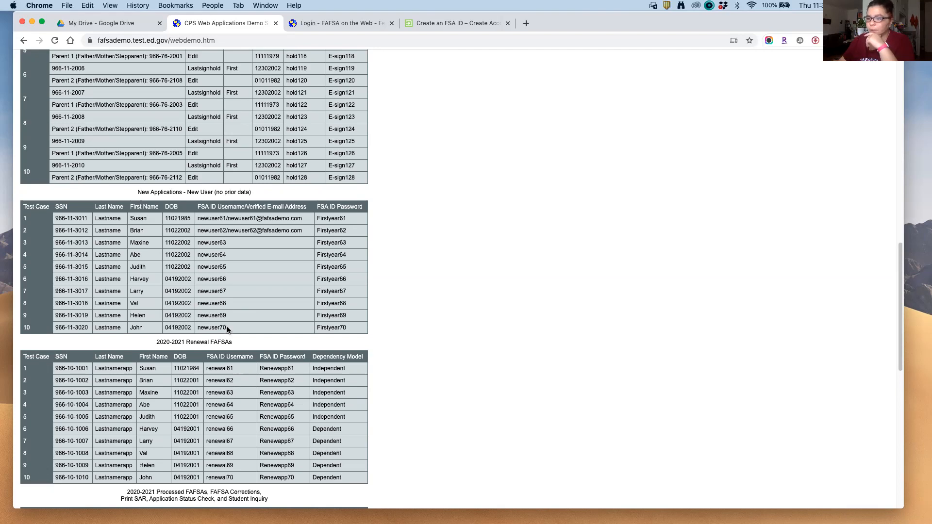
# Step: Scroll through the test data and select the row 10 new-user username
pyautogui.scroll(-11, 203, 352)
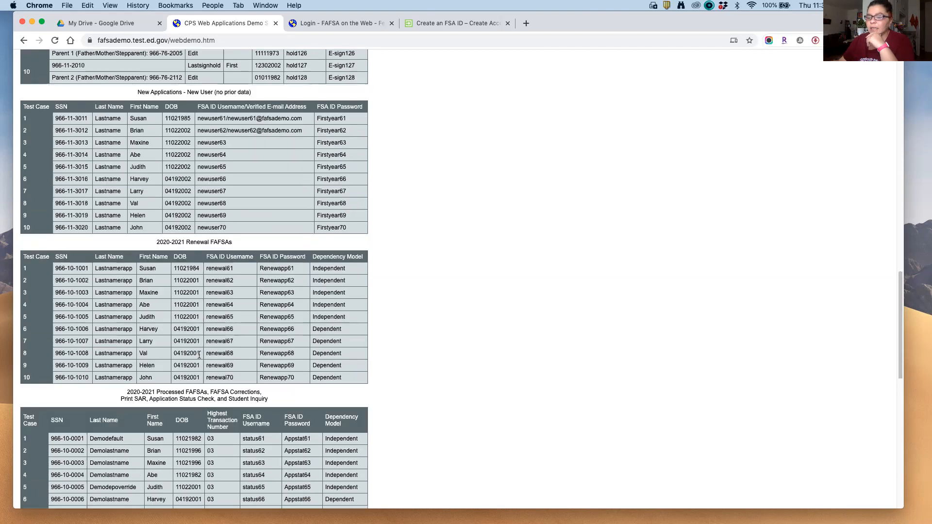
pyautogui.scroll(4, 198, 359)
pyautogui.scroll(-1, 198, 359)
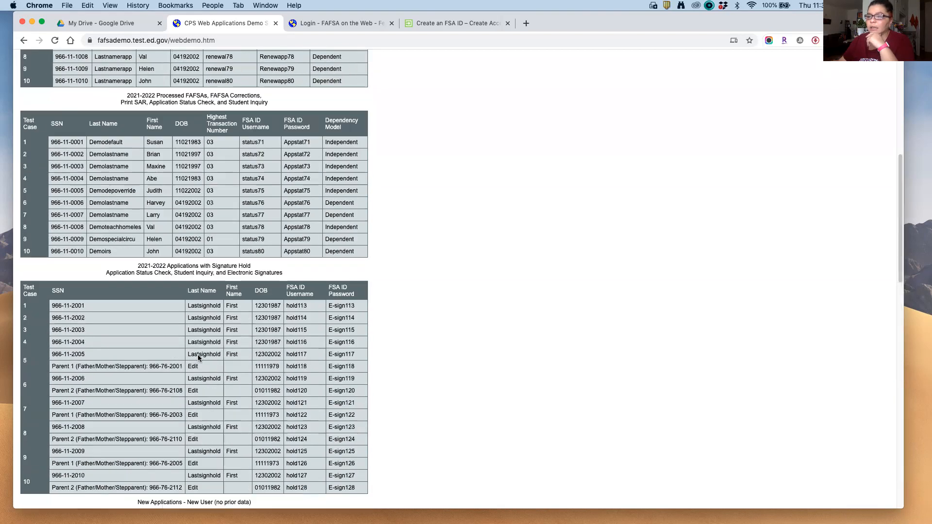
pyautogui.scroll(20, 198, 358)
pyautogui.scroll(-15, 198, 358)
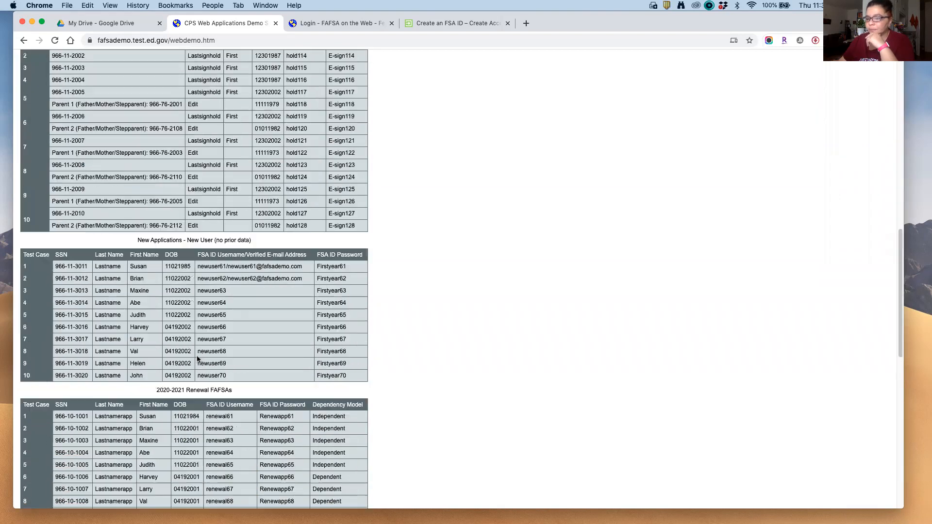
pyautogui.scroll(-3, 198, 359)
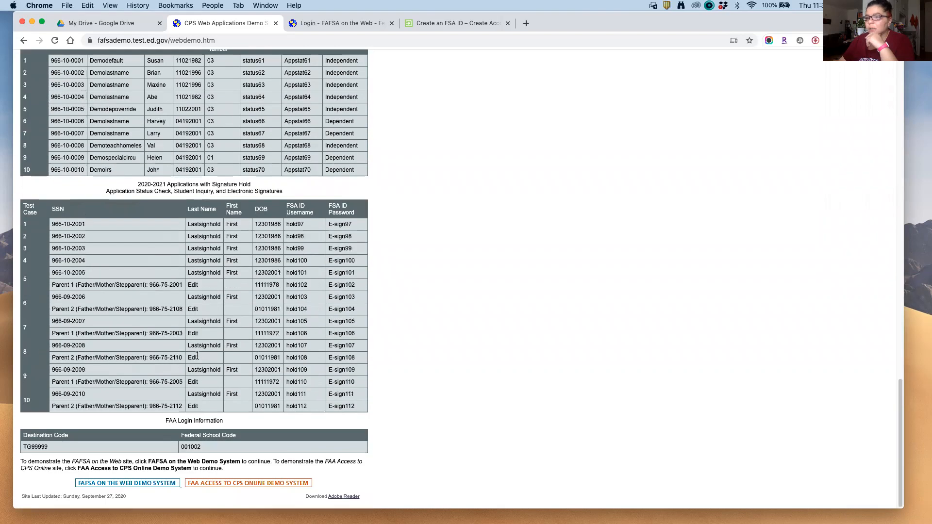
pyautogui.scroll(10, 194, 358)
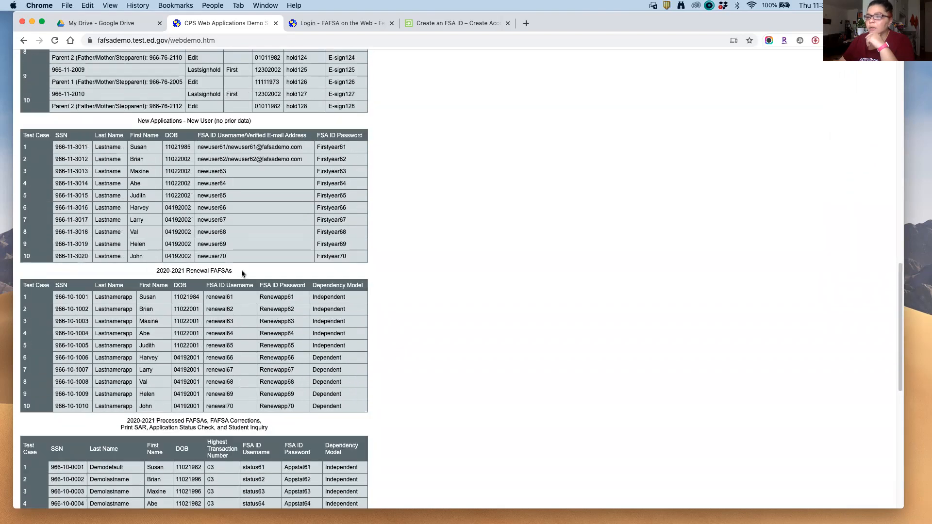
pyautogui.moveTo(228, 256); pyautogui.dragTo(198, 256)
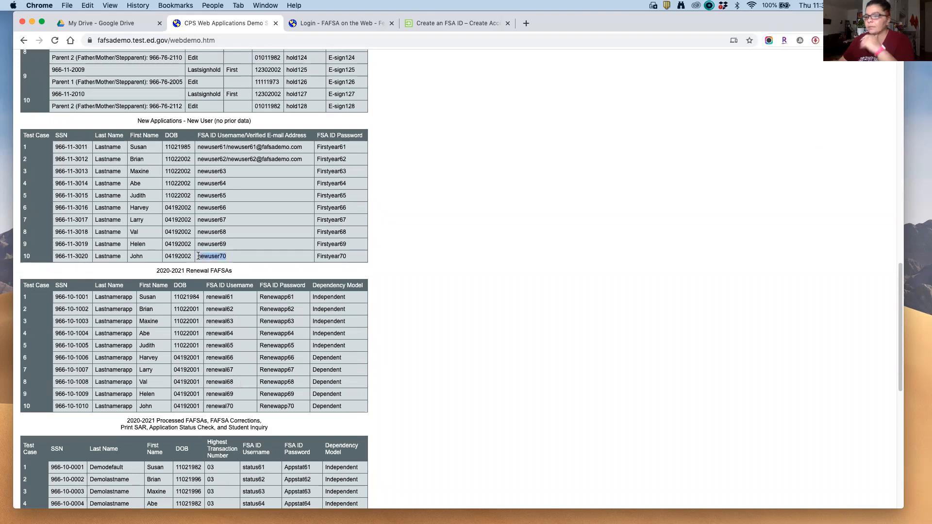
pyautogui.click(448, 205)
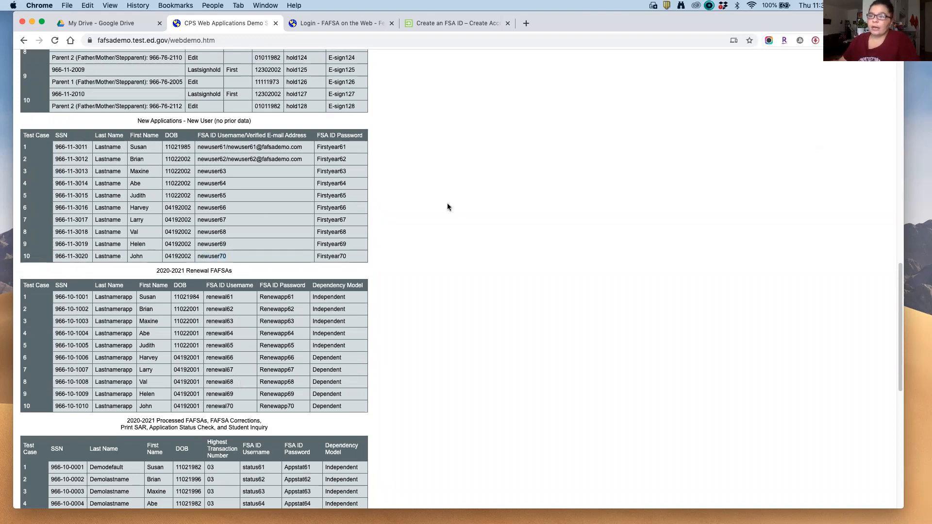
# Step: Read the Create a New FSA ID page, then return to the FAFSA login page
pyautogui.click(459, 23)
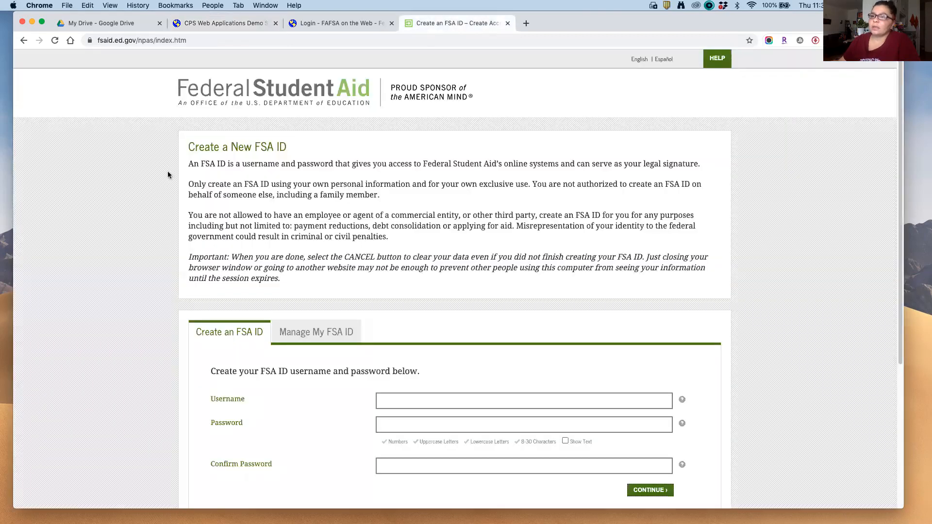
pyautogui.scroll(-1, 161, 187)
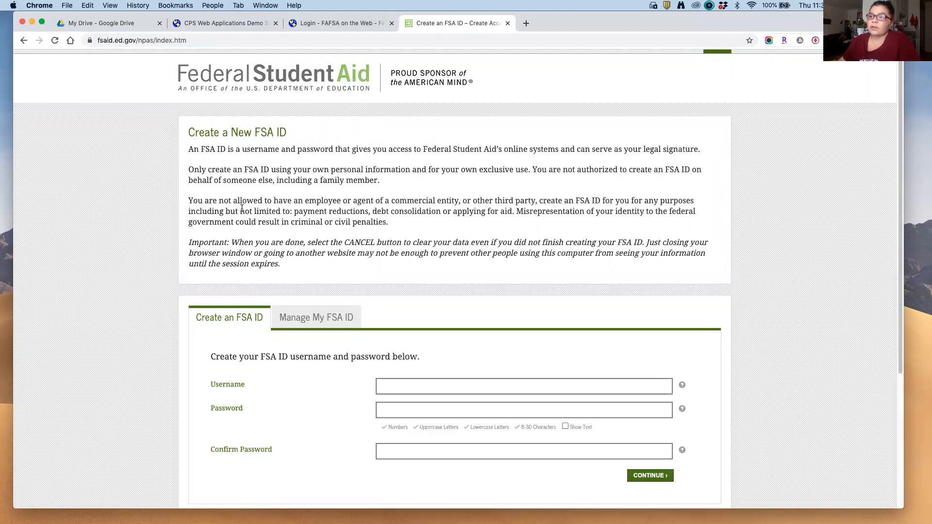
pyautogui.moveTo(189, 133); pyautogui.dragTo(296, 138)
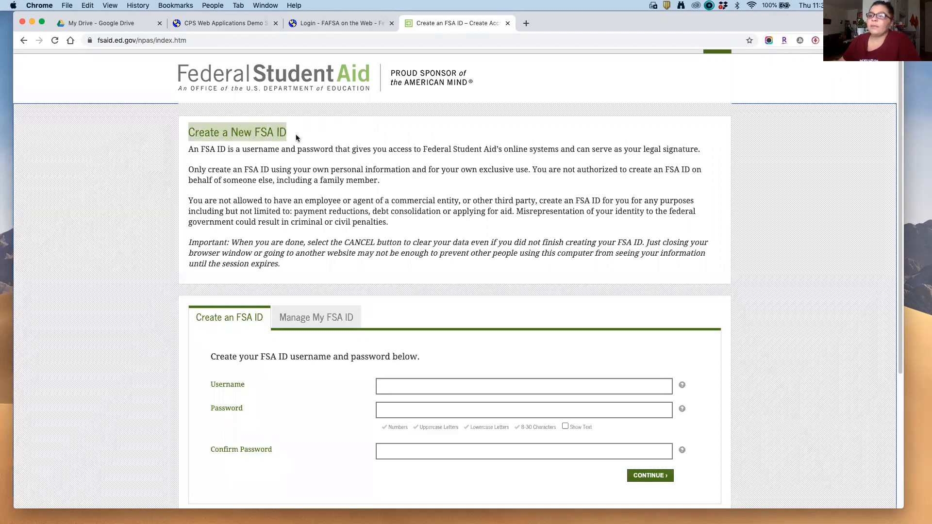
pyautogui.click(290, 170)
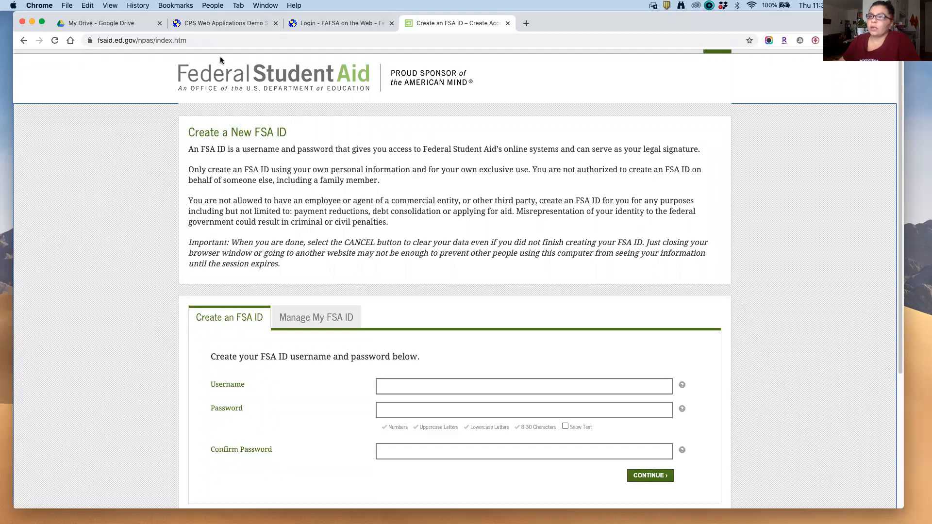
pyautogui.press('super+l')
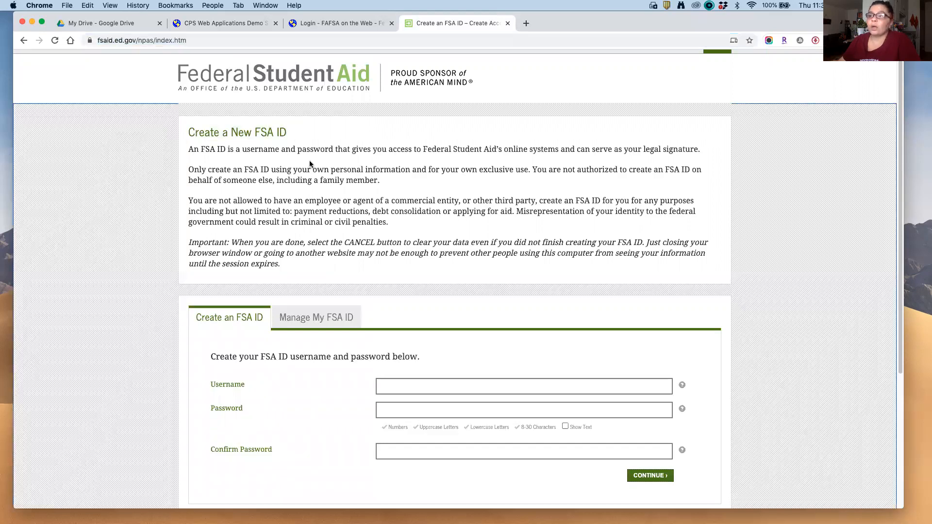
pyautogui.click(320, 24)
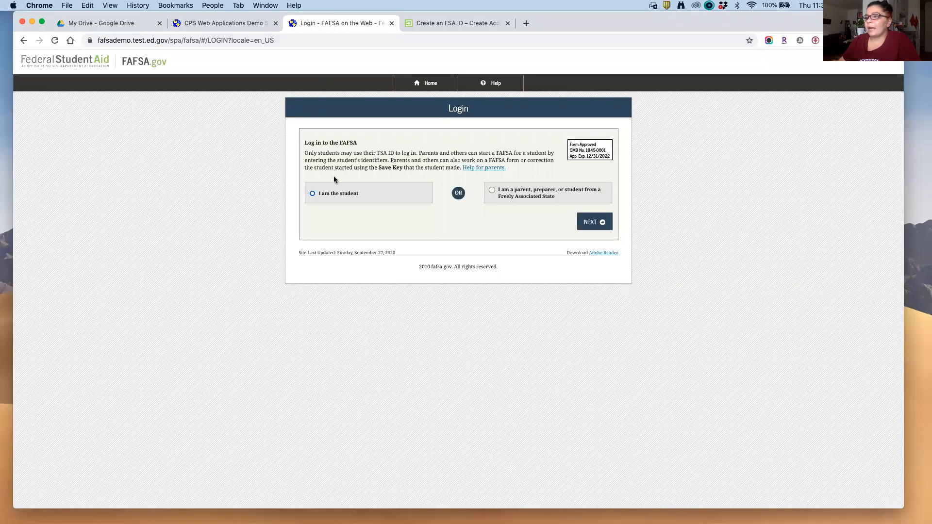
# Step: Choose the student login and paste the row 10 new-user username into the username field
pyautogui.click(318, 194)
pyautogui.click(328, 248)
pyautogui.write('809247')
pyautogui.doubleClick(319, 252)
pyautogui.press('BackSpace')
pyautogui.click(247, 25)
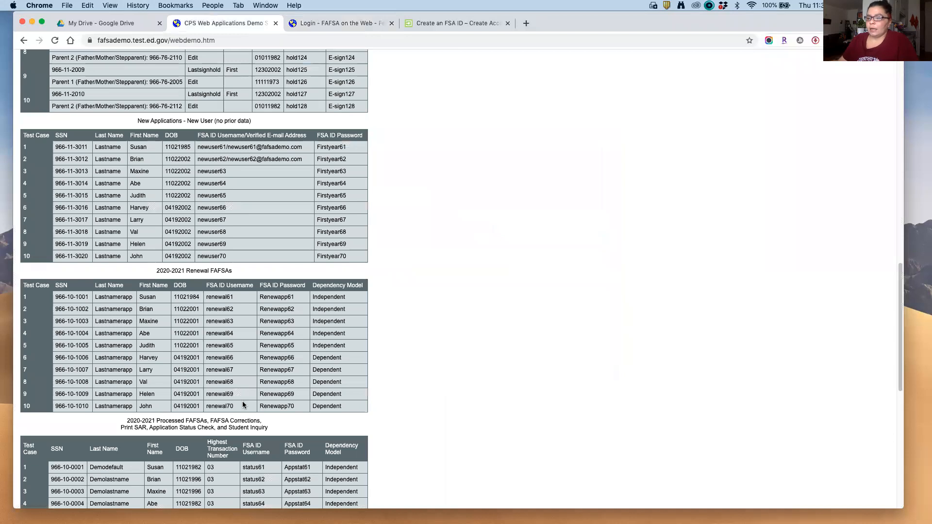
pyautogui.moveTo(227, 256)
pyautogui.mouseDown()
pyautogui.moveTo(188, 257)
pyautogui.moveTo(234, 258)
pyautogui.mouseUp()
pyautogui.press('super+c')
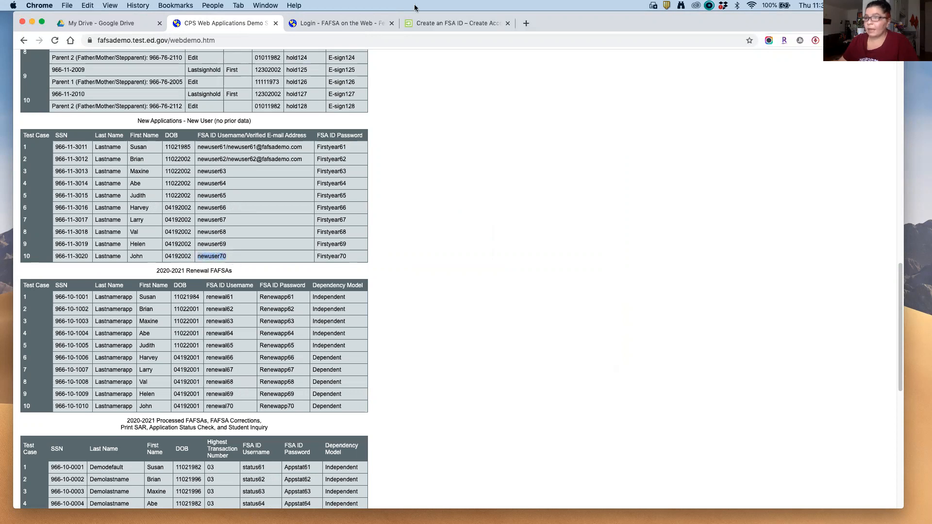
pyautogui.click(339, 23)
pyautogui.press('super+v')
# Step: Copy the row 10 test password from the test data and paste it into the password field
pyautogui.click(326, 290)
pyautogui.click(243, 26)
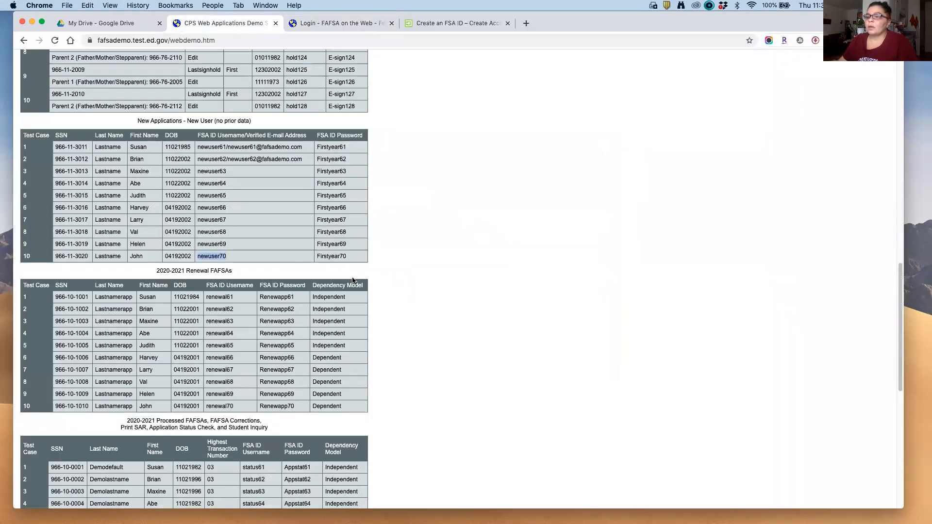
pyautogui.moveTo(353, 258); pyautogui.dragTo(317, 256)
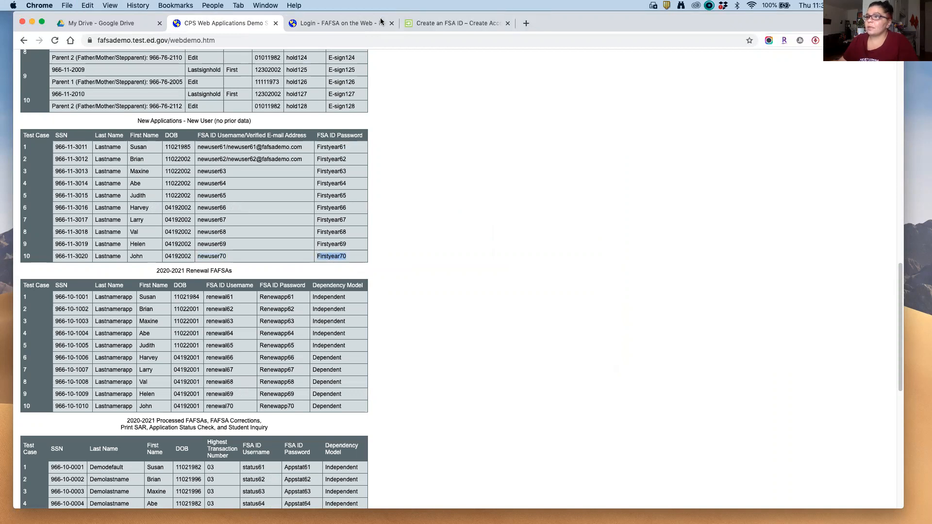
pyautogui.click(357, 23)
pyautogui.click(355, 293)
pyautogui.press('super+v')
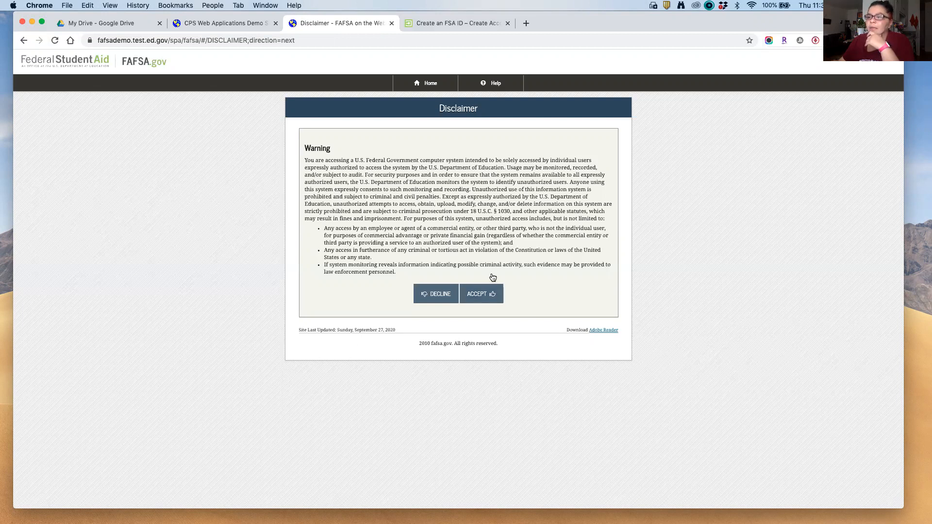
# Step: Read the federal system usage warning and accept the disclaimer
pyautogui.moveTo(473, 211); pyautogui.dragTo(514, 209)
pyautogui.click(542, 244)
pyautogui.click(480, 293)
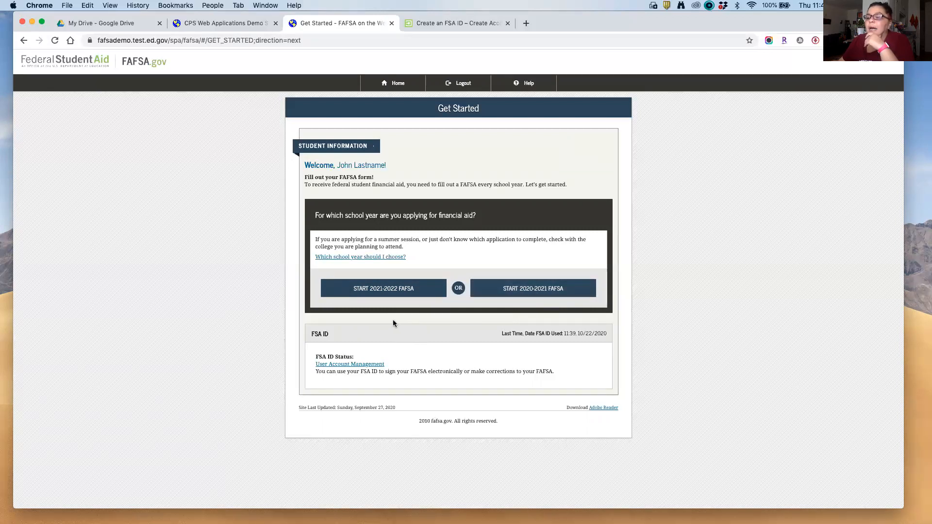
# Step: Start the 2021-2022 FAFSA and enter a four-character save key twice to confirm it
pyautogui.click(385, 292)
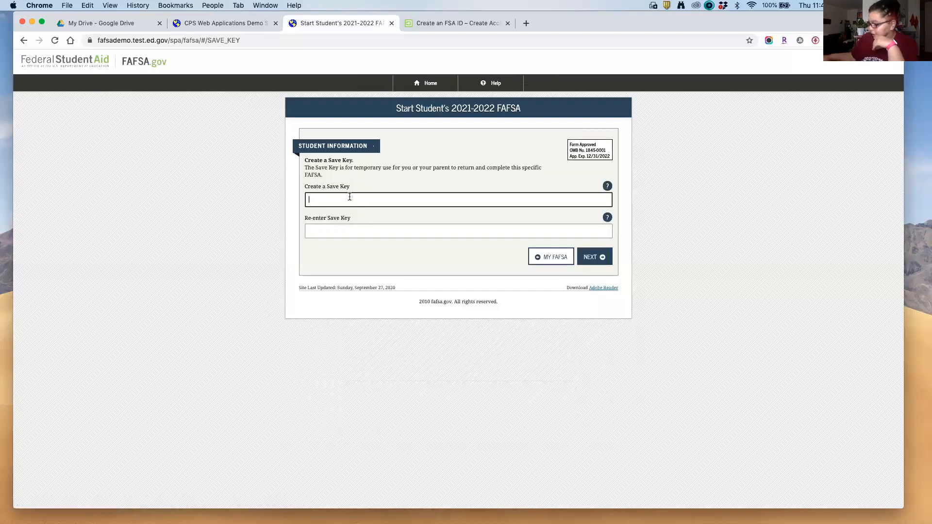
pyautogui.write('••••')
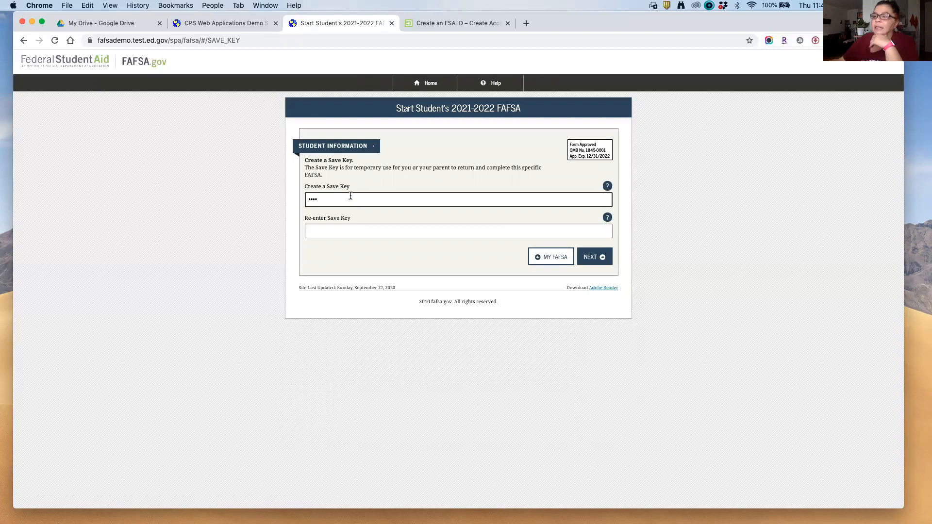
pyautogui.click(344, 230)
pyautogui.write('••••')
pyautogui.click(603, 262)
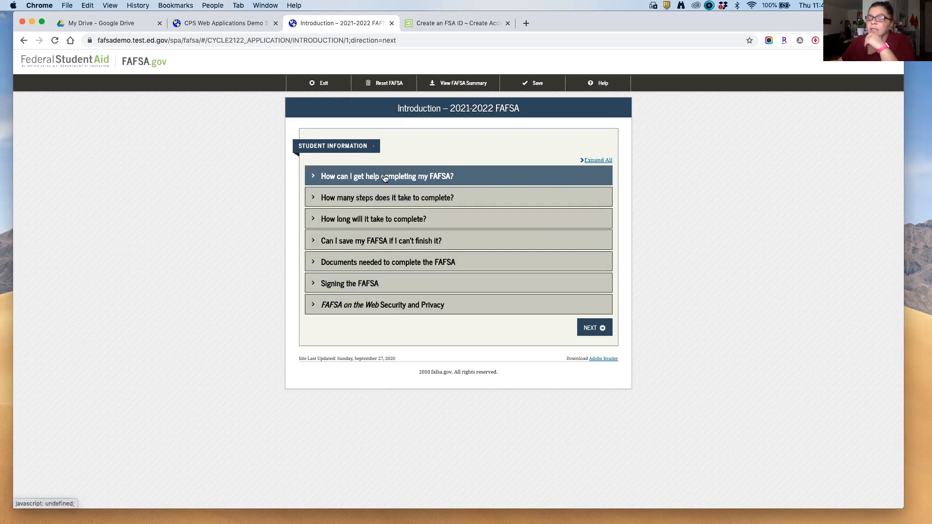
# Step: Continue from the 2021-2022 FAFSA Introduction to the Personal Information for Student page
pyautogui.click(587, 329)
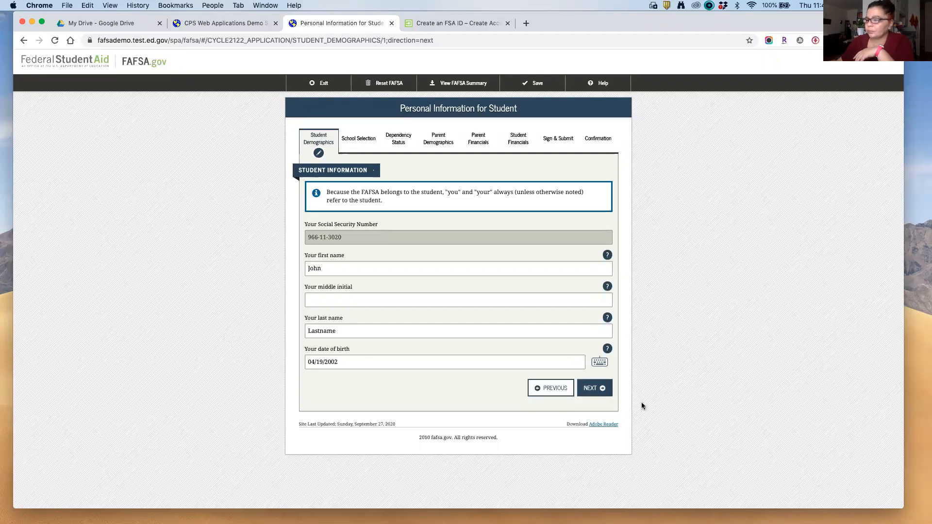
# Step: Enter the student's telephone number and continue to the Student Address page
pyautogui.click(600, 390)
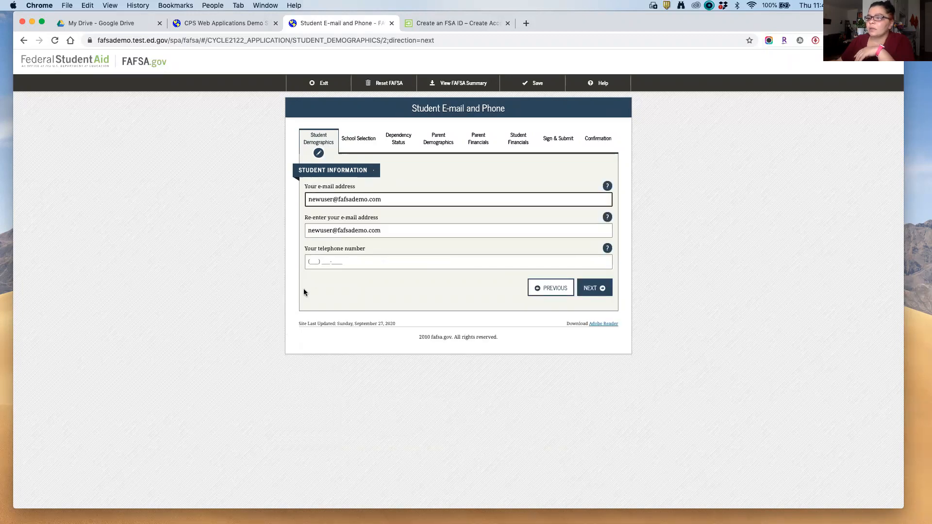
pyautogui.click(312, 263)
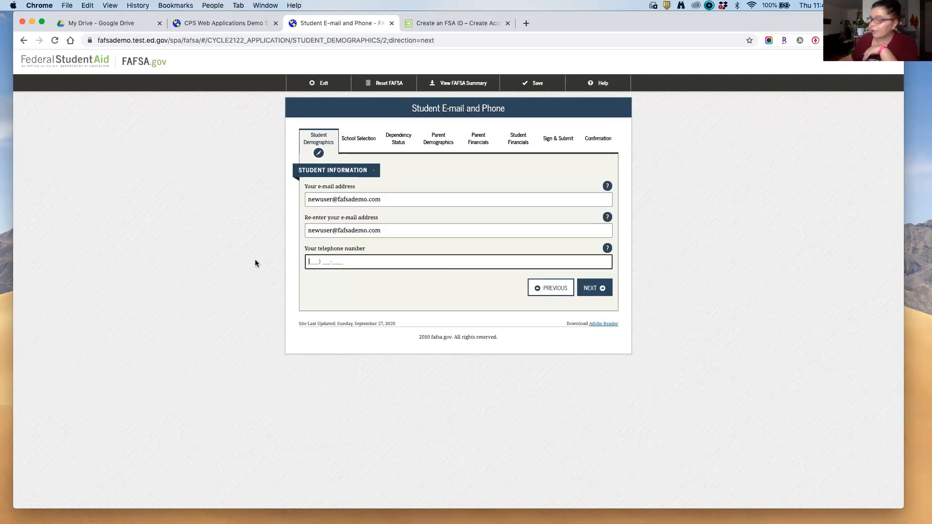
pyautogui.write('123) 456-7890')
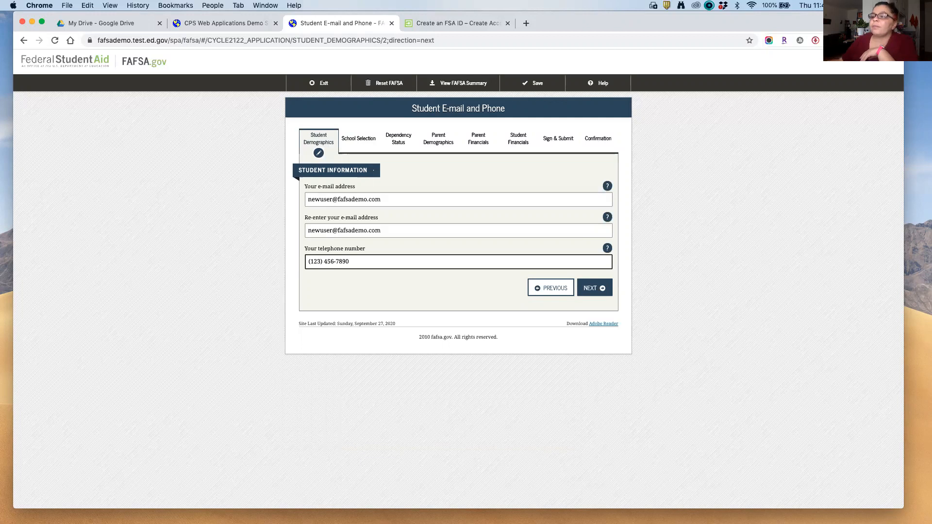
pyautogui.click(603, 290)
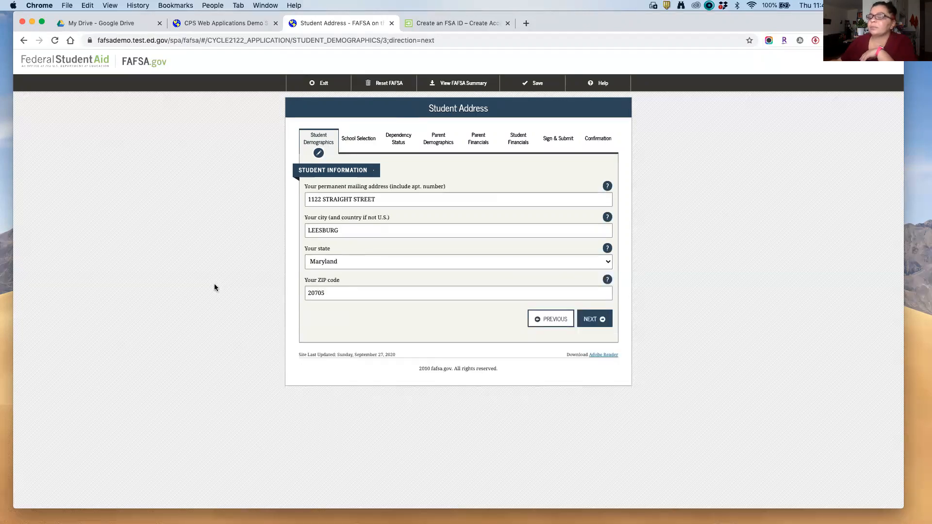
# Step: Change the address state to New York and replace the prefilled ZIP code
pyautogui.click(345, 262)
pyautogui.click(353, 384)
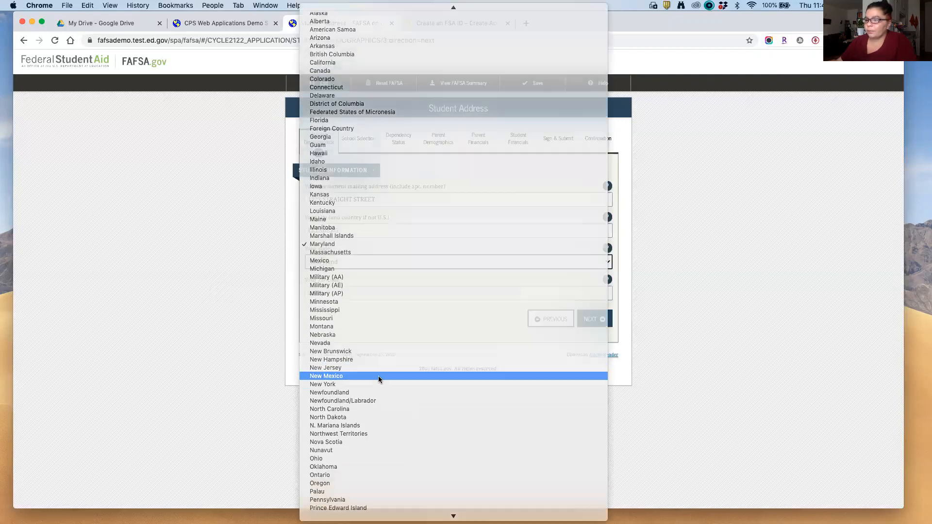
pyautogui.click(357, 266)
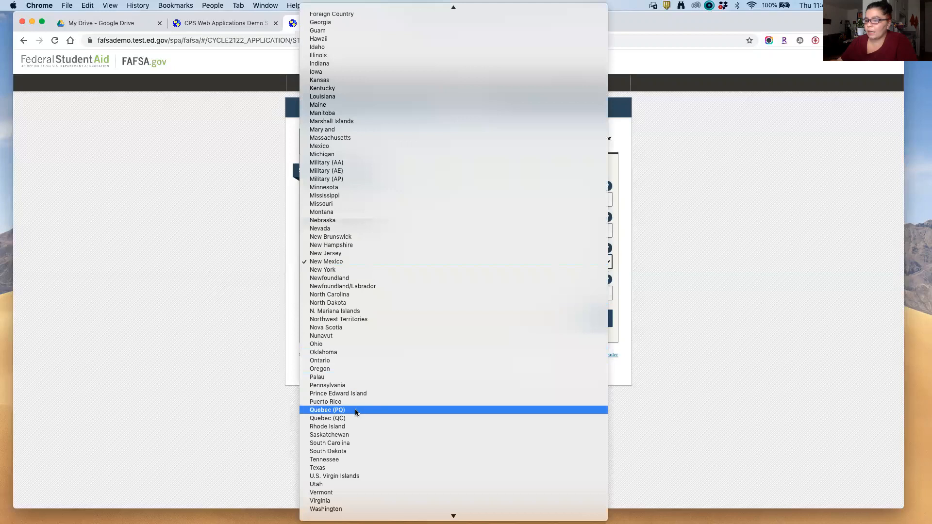
pyautogui.click(370, 270)
pyautogui.doubleClick(315, 297)
pyautogui.write('11230')
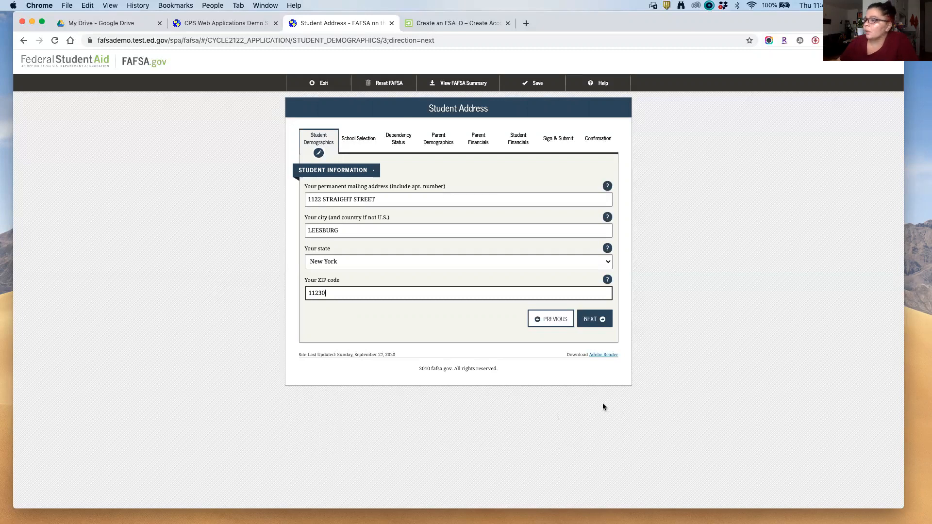
# Step: Save the address, answer Yes to five years of New York residency, and bring up the citizenship choices
pyautogui.click(601, 319)
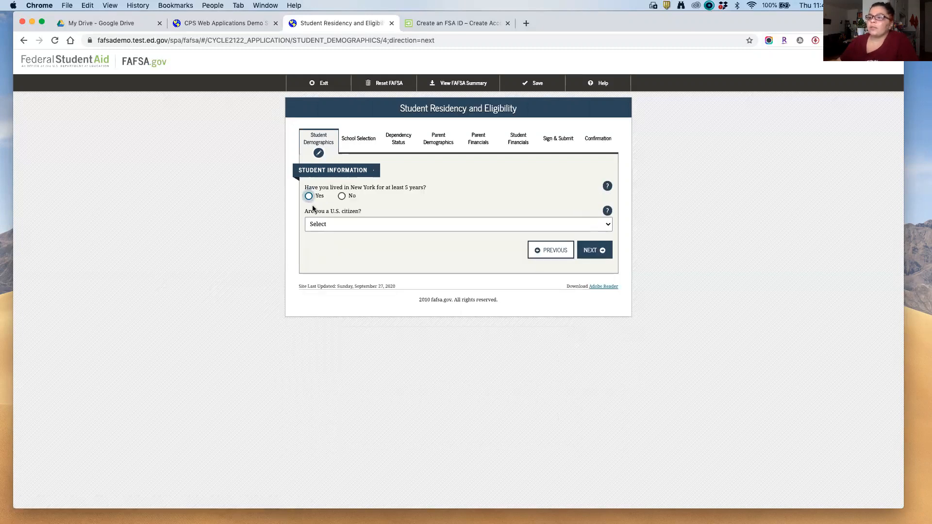
pyautogui.click(311, 199)
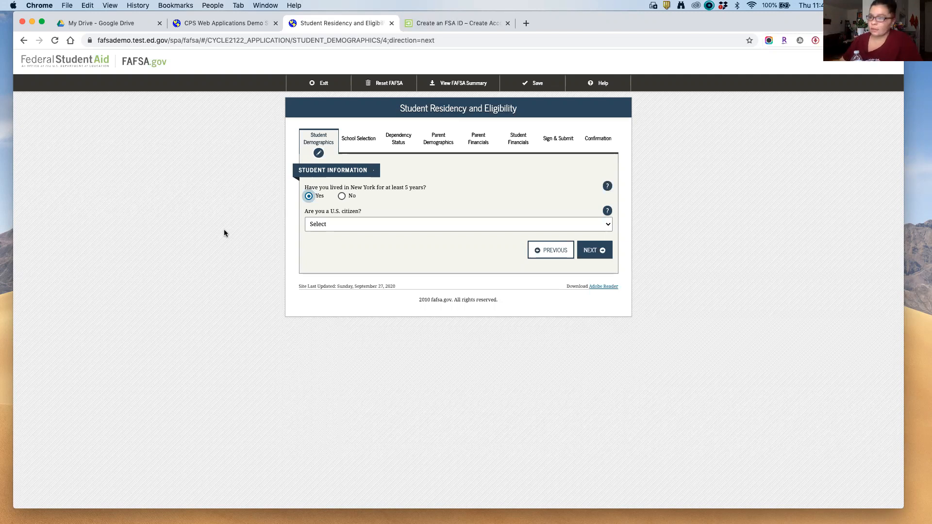
pyautogui.click(360, 224)
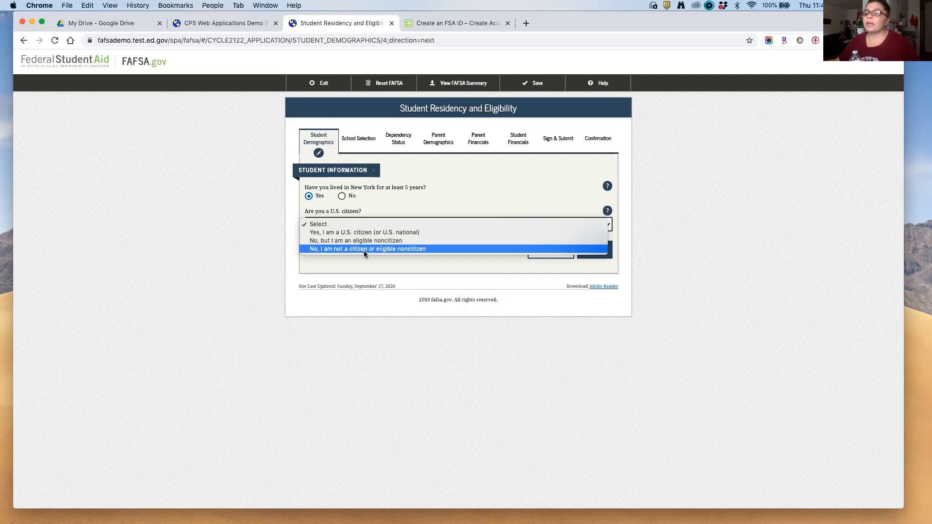
# Step: Choose 'Yes, I am a U.S. citizen', submit, and highlight the 'Start your state application' notice
pyautogui.click(366, 231)
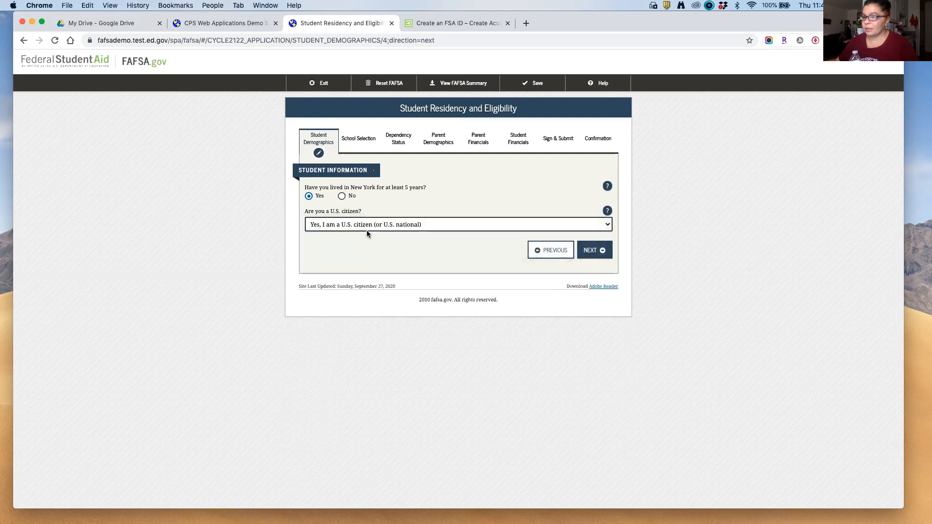
pyautogui.click(593, 250)
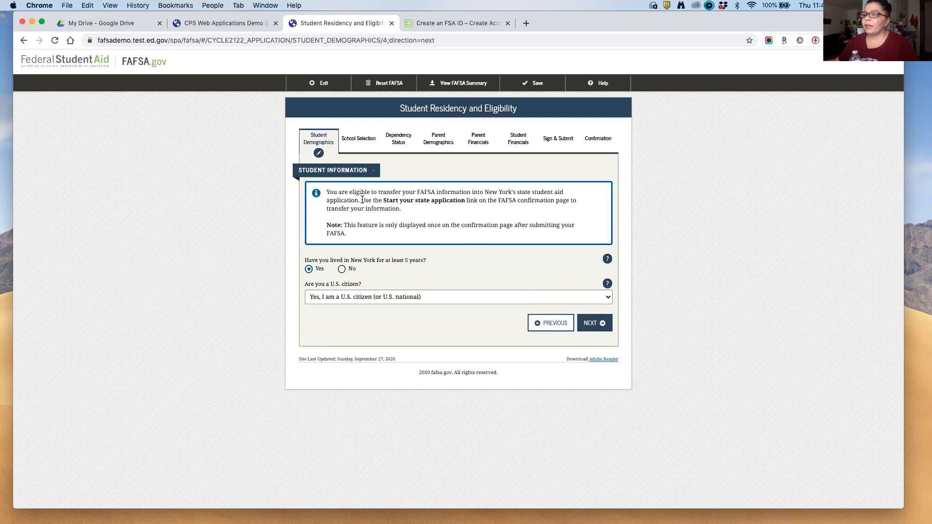
pyautogui.moveTo(361, 200); pyautogui.dragTo(540, 210)
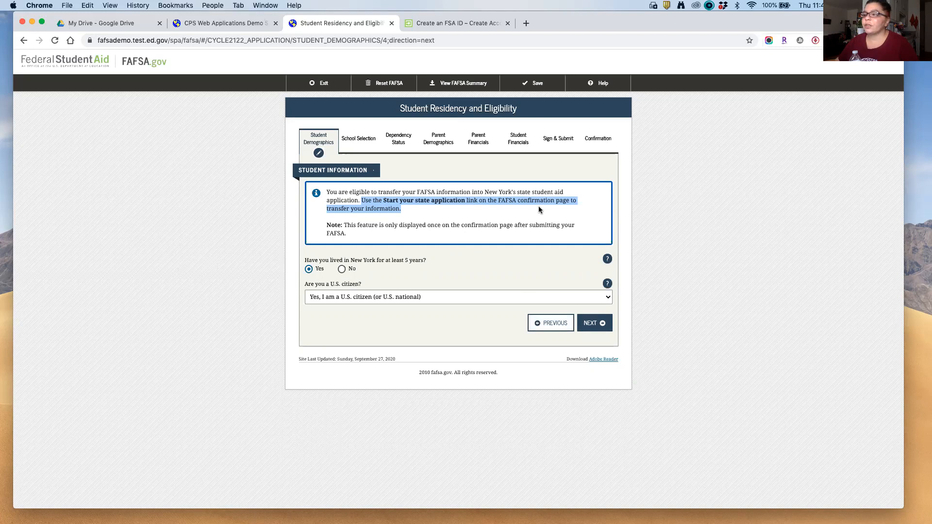
pyautogui.click(400, 201)
pyautogui.moveTo(384, 201); pyautogui.dragTo(464, 204)
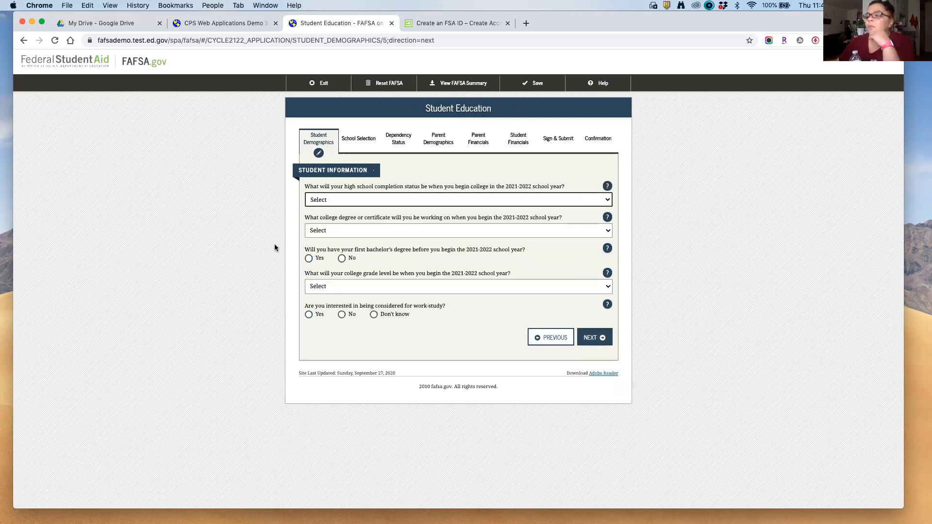
# Step: Choose High school diploma, 1st bachelor's degree, Never attended college/1st yr., and Yes for work-study, then continue
pyautogui.click(318, 202)
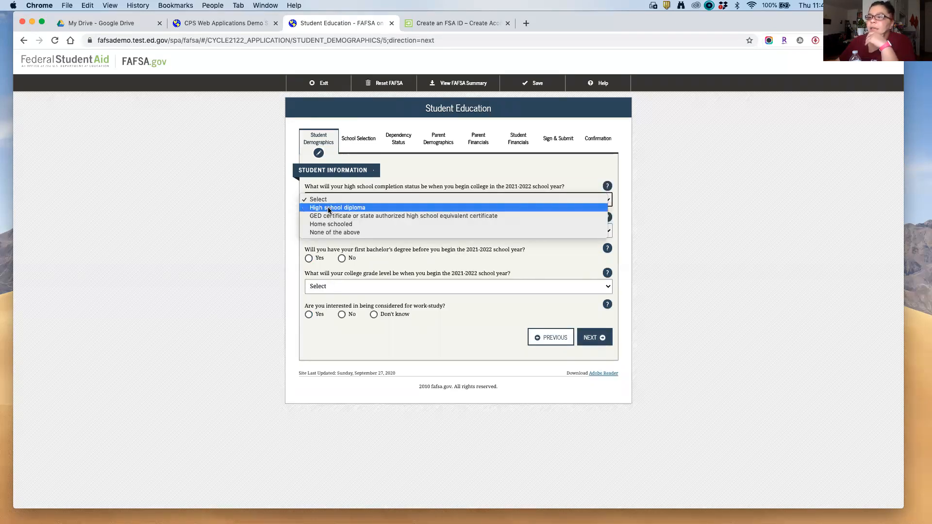
pyautogui.click(329, 208)
pyautogui.click(345, 231)
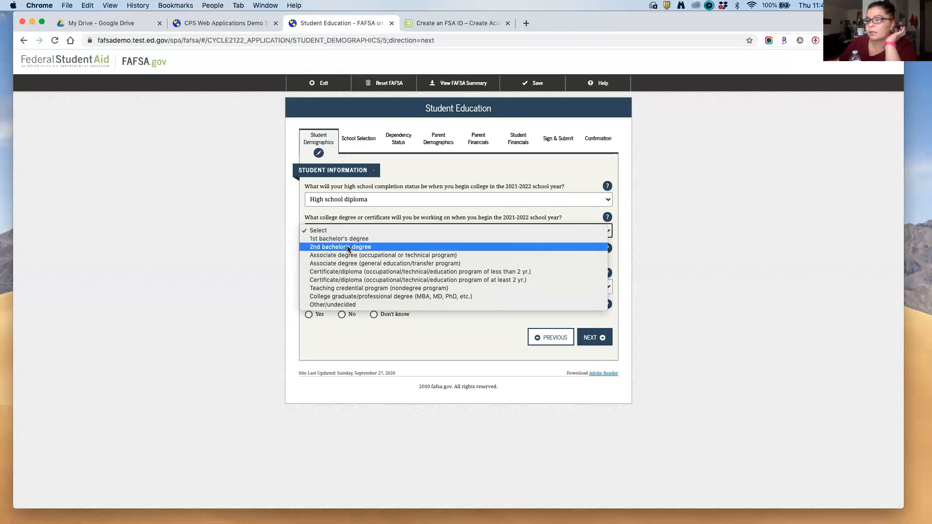
pyautogui.click(347, 240)
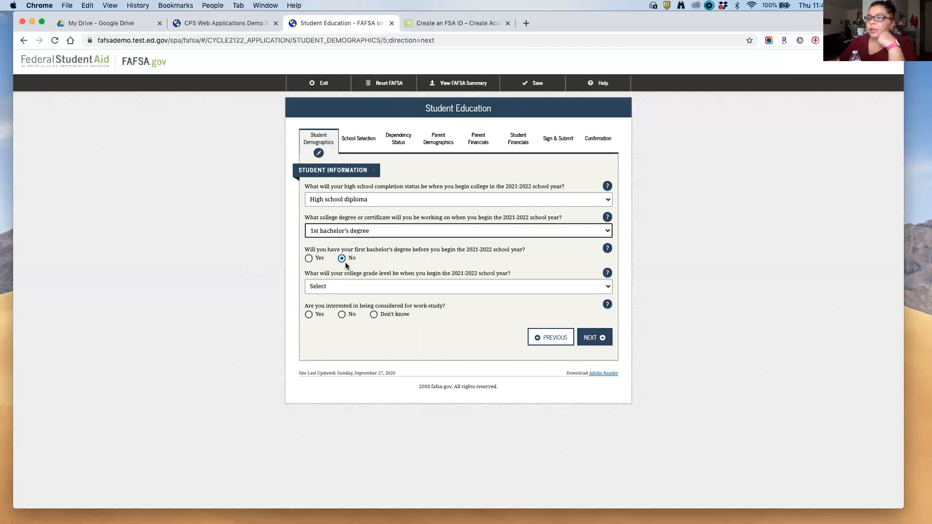
pyautogui.click(358, 286)
pyautogui.click(357, 294)
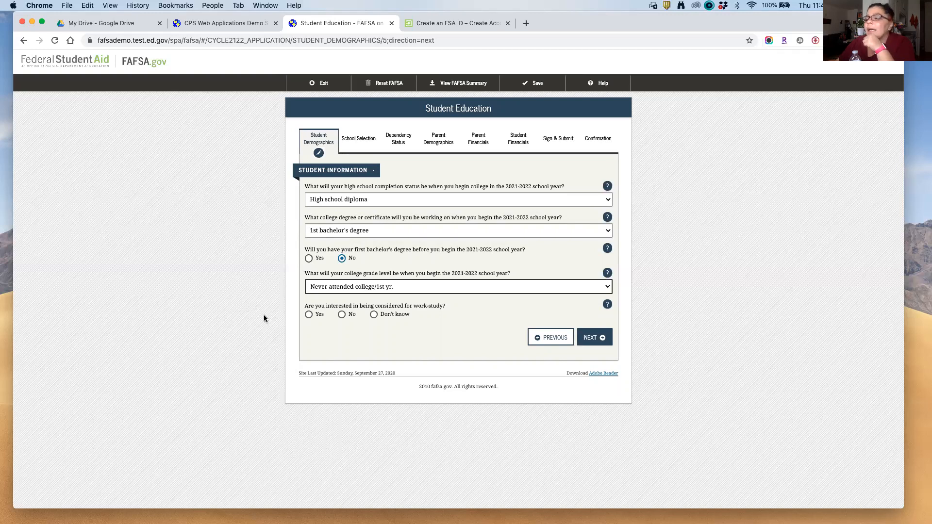
pyautogui.click(308, 314)
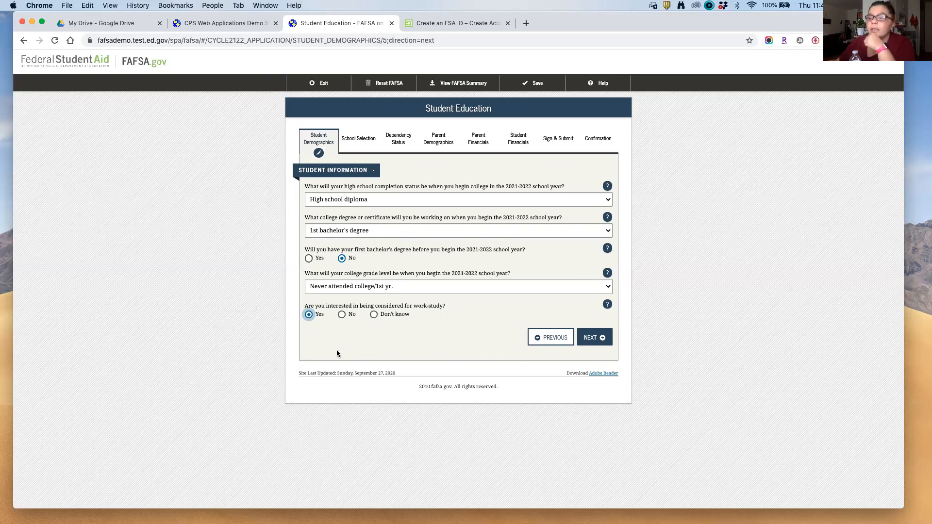
pyautogui.click(602, 340)
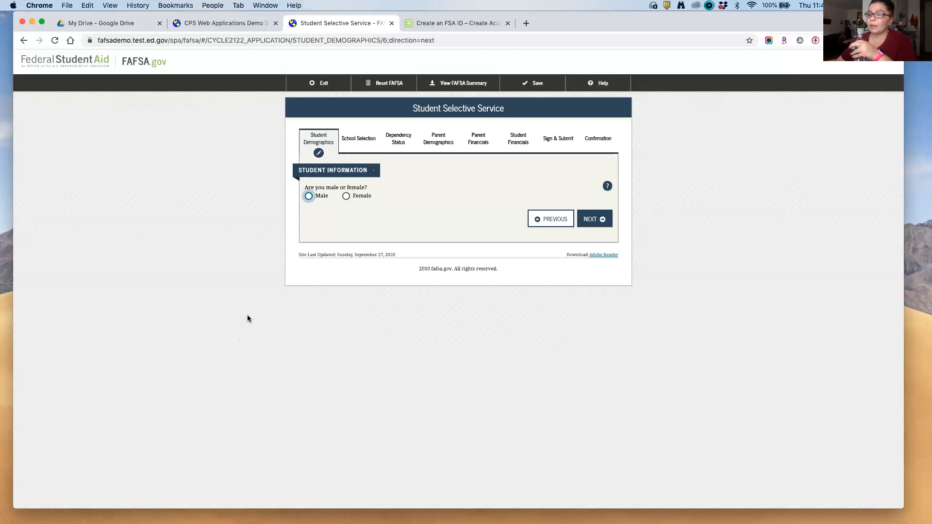
# Step: Mark the student Male, answer No to already registered, and Yes to registering now
pyautogui.click(308, 196)
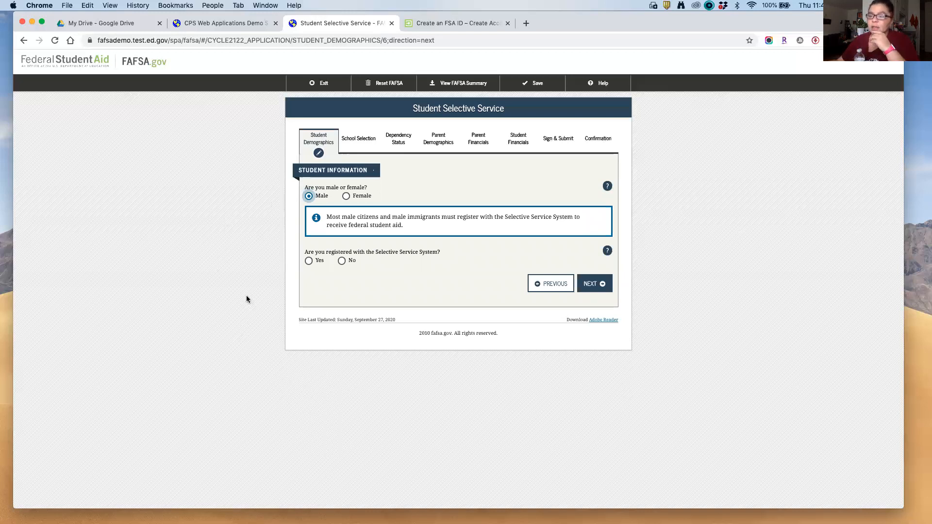
pyautogui.click(309, 261)
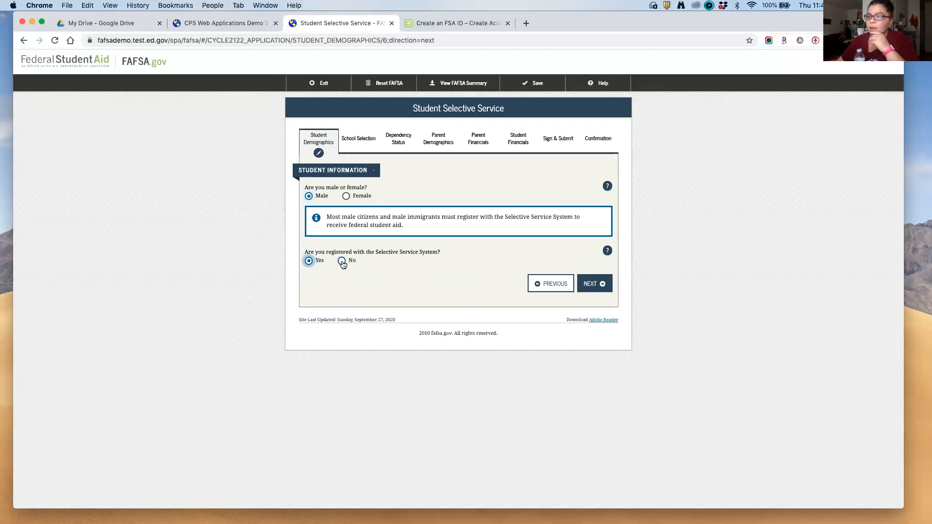
pyautogui.click(342, 261)
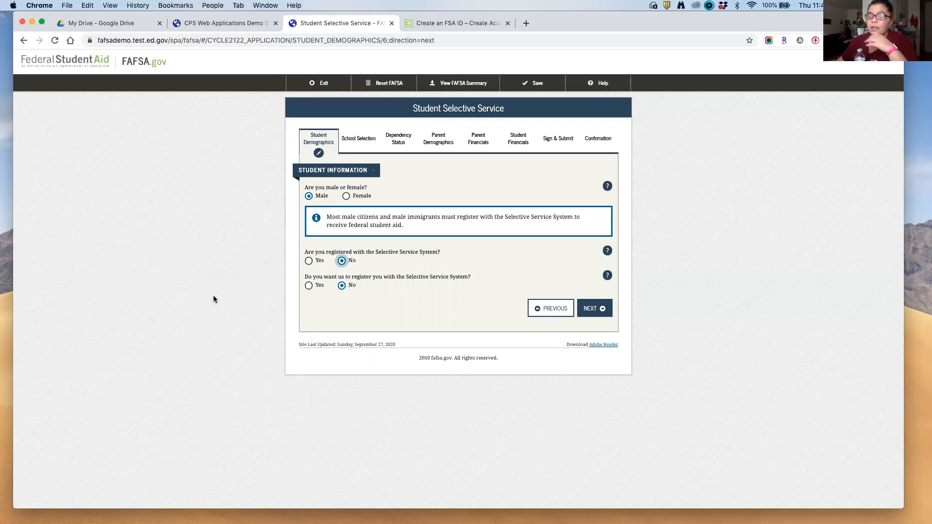
pyautogui.click(309, 285)
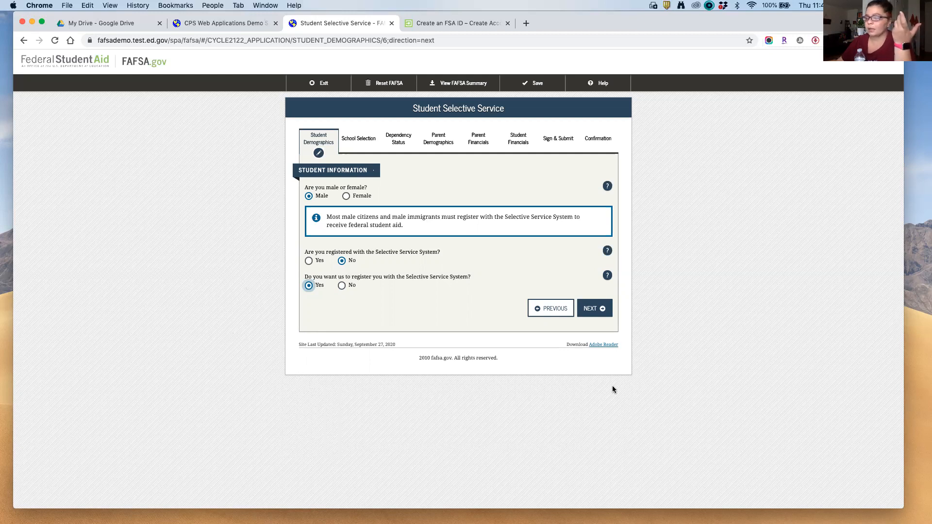
# Step: Skip past the driver's license page and answer No to the foster care question
pyautogui.click(601, 308)
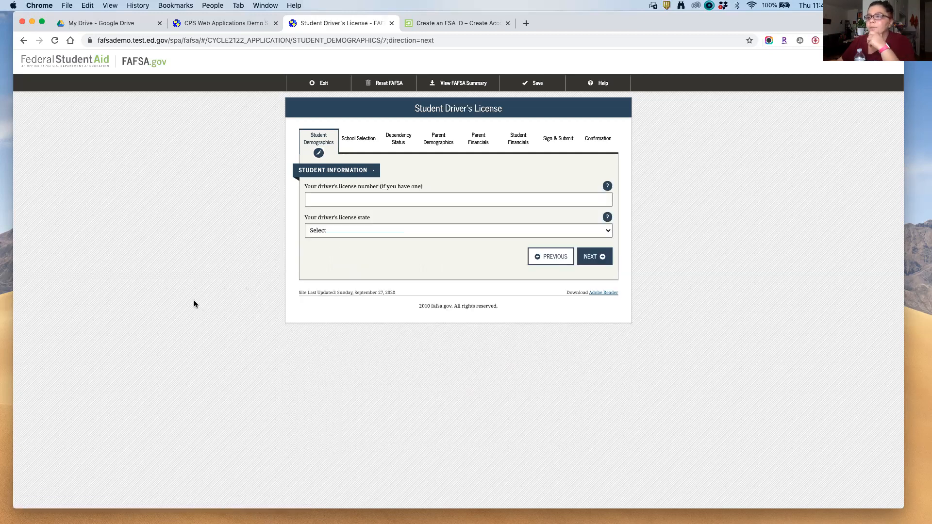
pyautogui.click(599, 261)
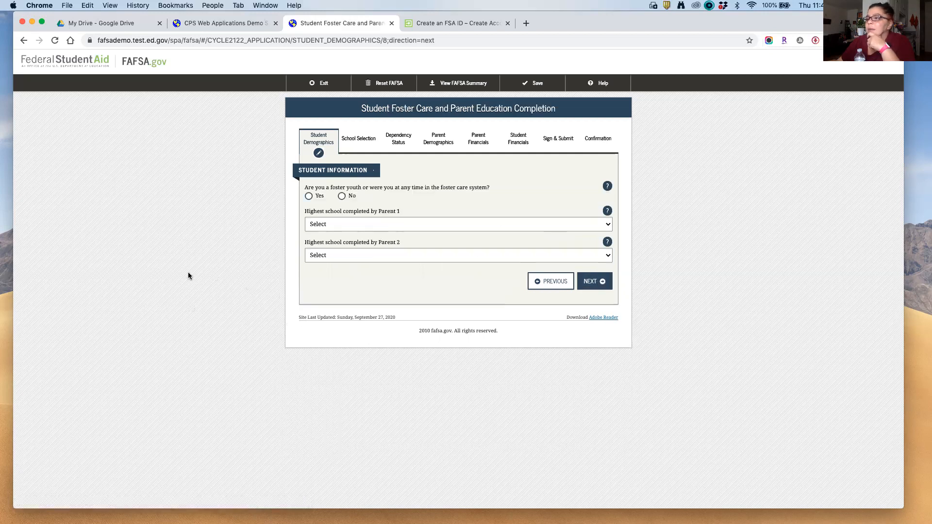
pyautogui.click(342, 196)
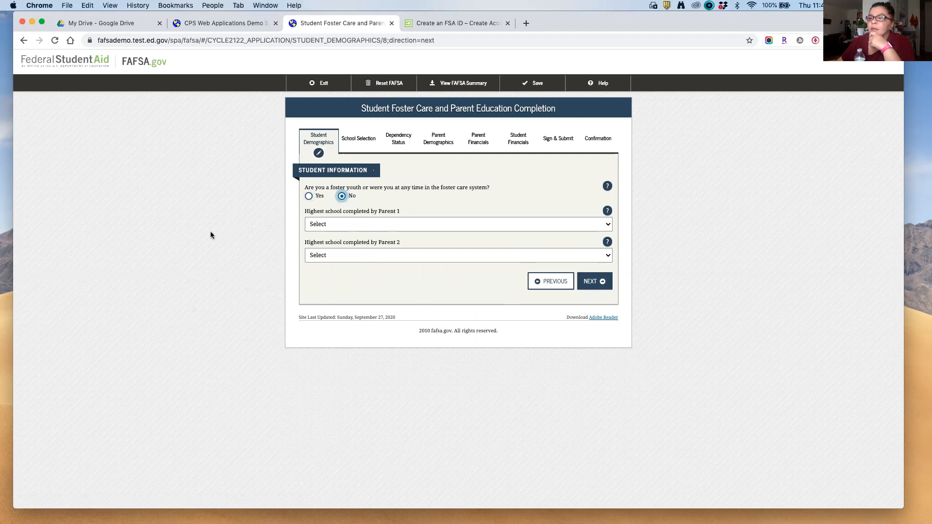
# Step: Set both Parent 1's and Parent 2's highest schooling to Other/unknown
pyautogui.click(333, 225)
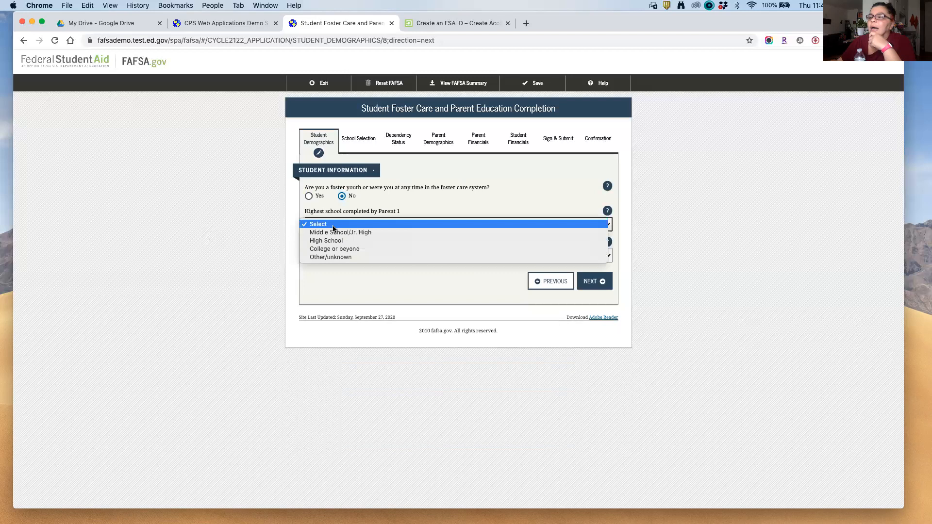
pyautogui.click(330, 257)
pyautogui.click(334, 256)
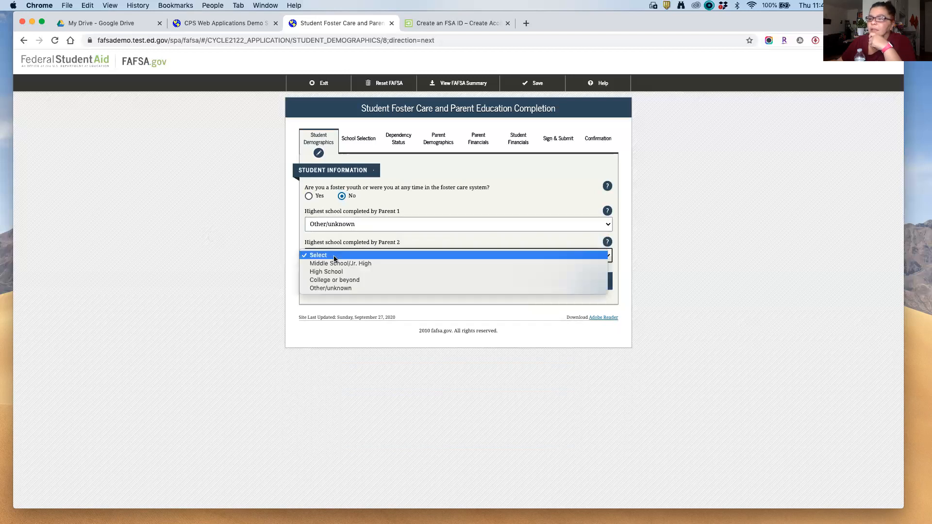
pyautogui.click(342, 289)
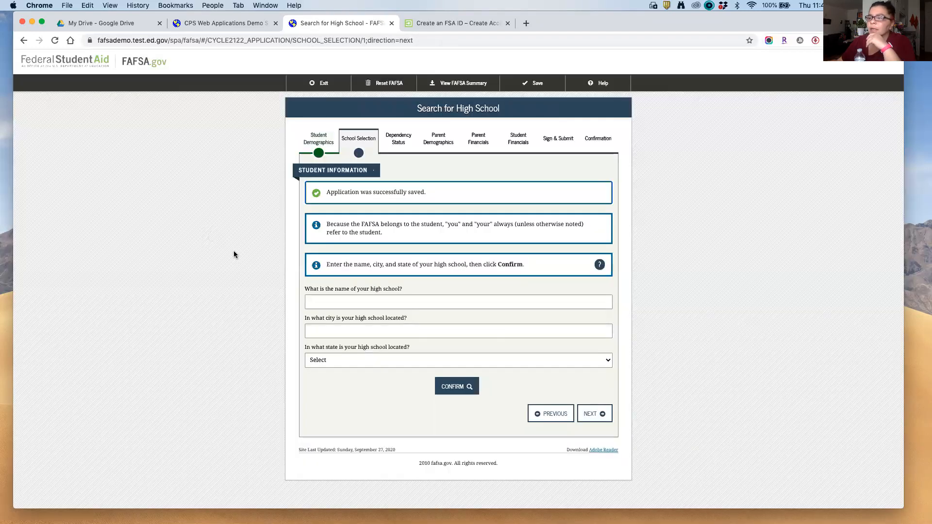
# Step: Search for Fashion Industries high school in New York, New York, and select it
pyautogui.click(340, 301)
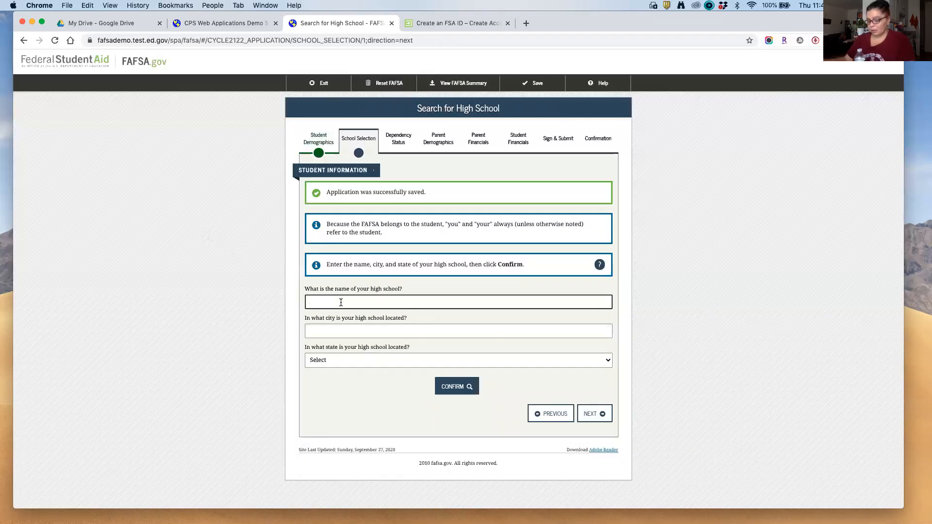
pyautogui.write('has')
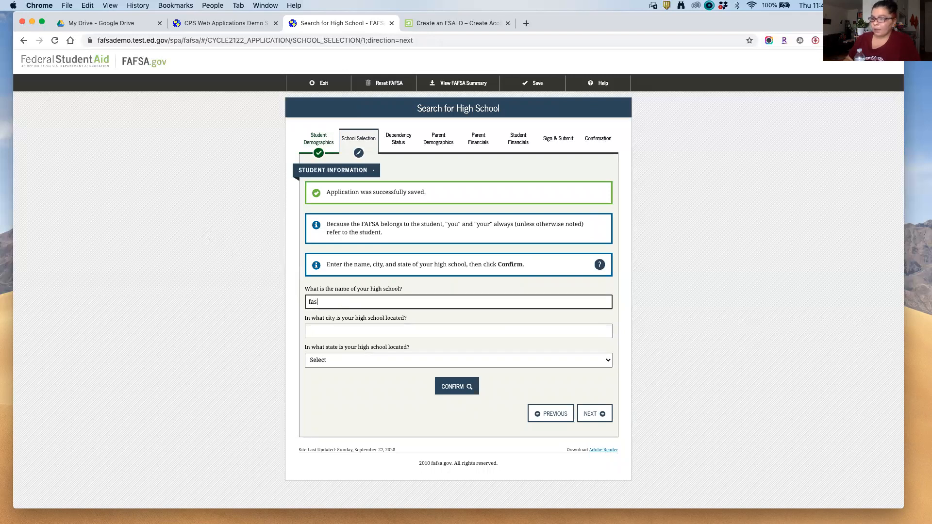
pyautogui.write('hion industries')
pyautogui.press('Tab')
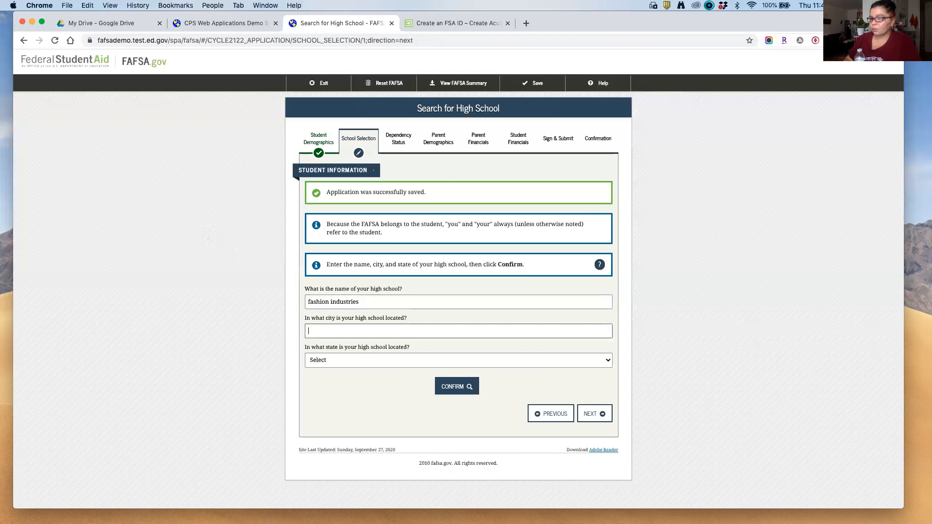
pyautogui.write('new york')
pyautogui.press('Tab')
pyautogui.press('n')
pyautogui.press('Down')
pyautogui.press('Down')
pyautogui.press('Down')
pyautogui.press('Down')
pyautogui.press('Down')
pyautogui.press('Down')
pyautogui.press('Down')
pyautogui.press('Down')
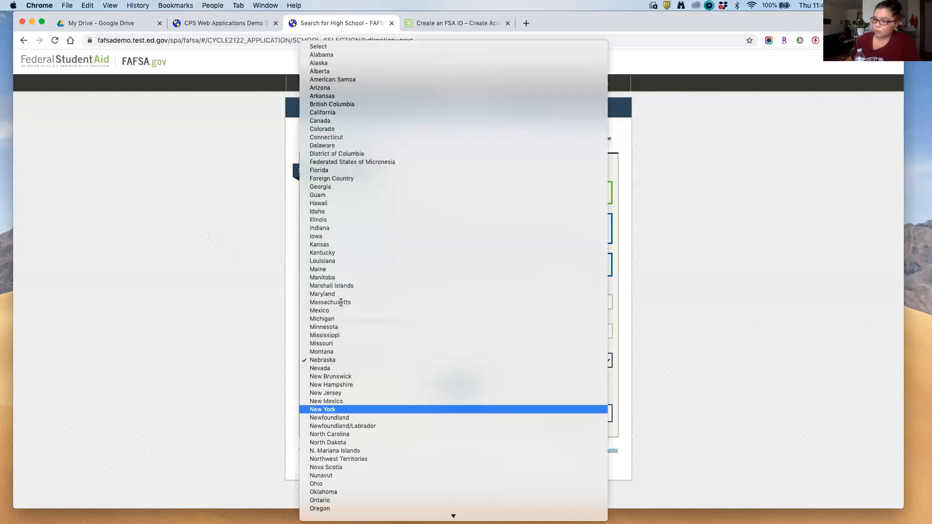
pyautogui.press('Up')
pyautogui.press('Return')
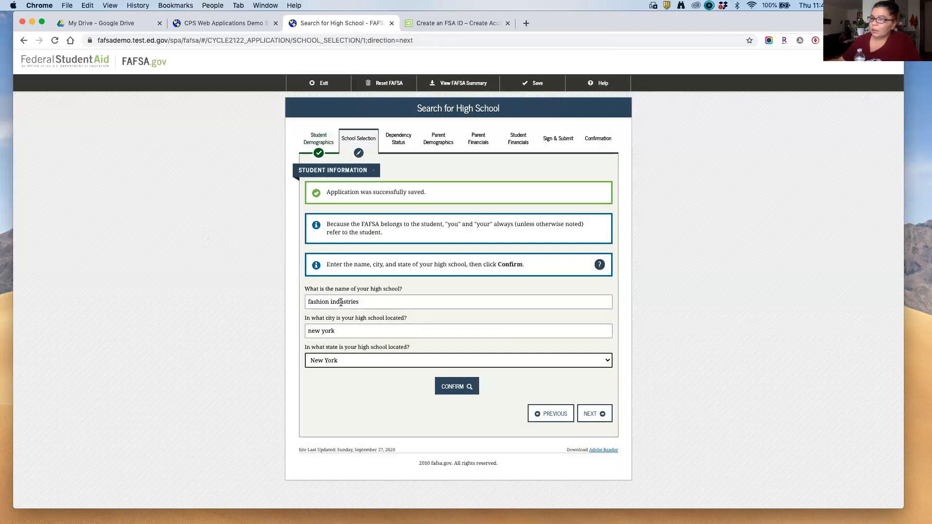
pyautogui.click(451, 389)
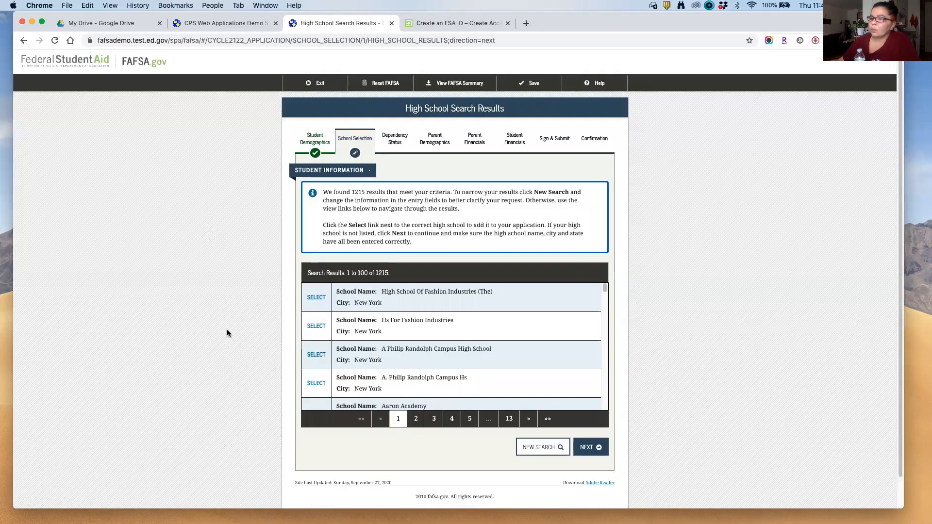
pyautogui.click(316, 297)
# Step: Search colleges in Brooklyn, New York for 'brooklyn college' and add Cuny-brooklyn College
pyautogui.click(605, 414)
pyautogui.scroll(-1, 180, 370)
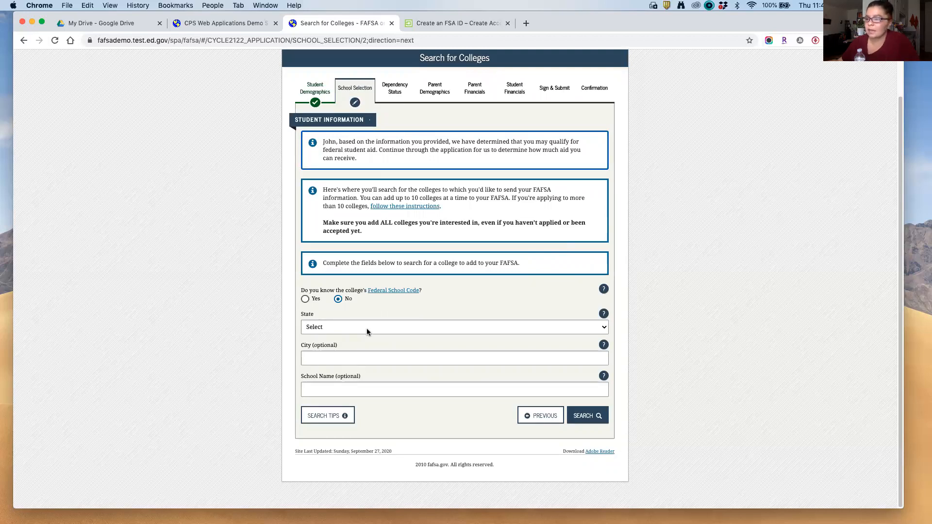
pyautogui.click(366, 328)
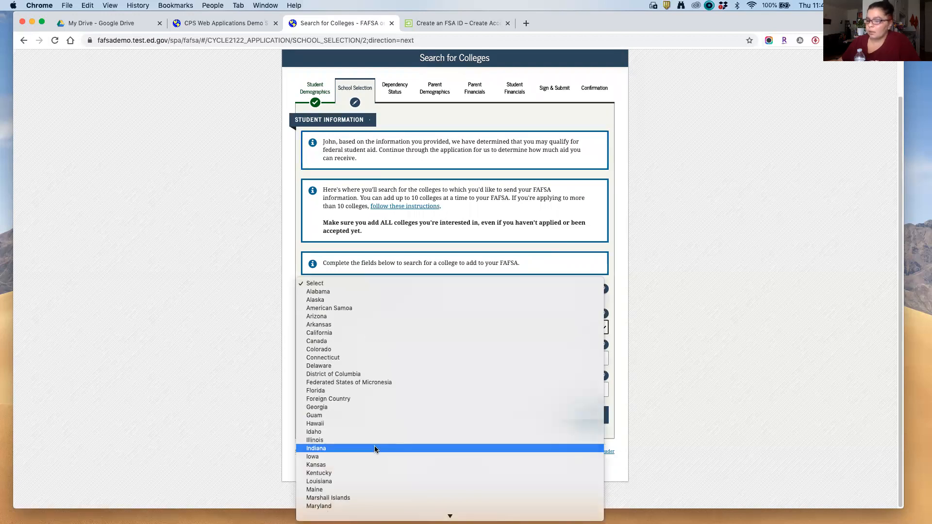
pyautogui.scroll(-5, 374, 451)
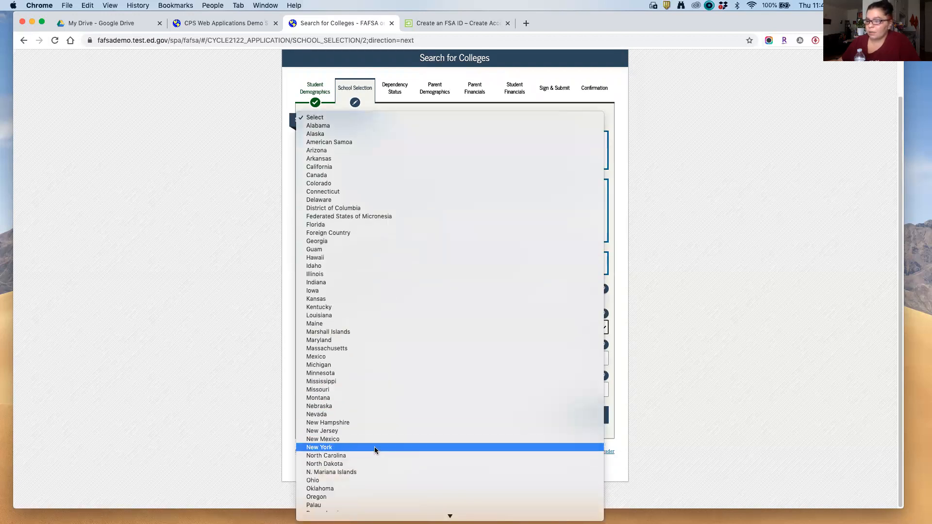
pyautogui.click(374, 447)
pyautogui.click(331, 361)
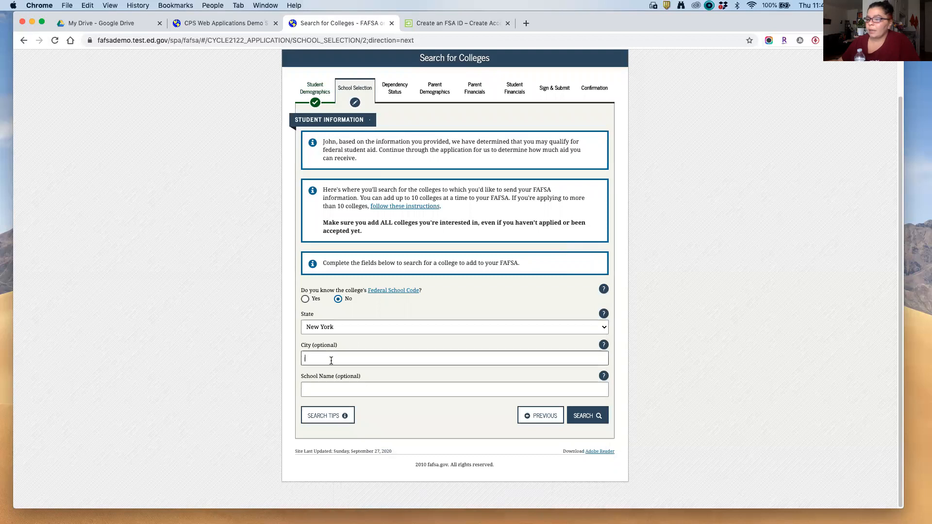
pyautogui.write('brooklyn')
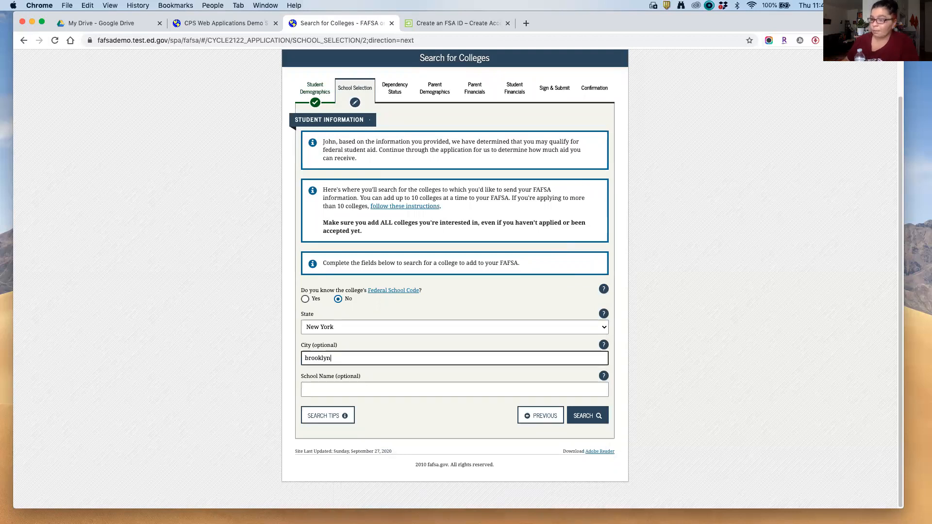
pyautogui.click(320, 388)
pyautogui.write('brookl')
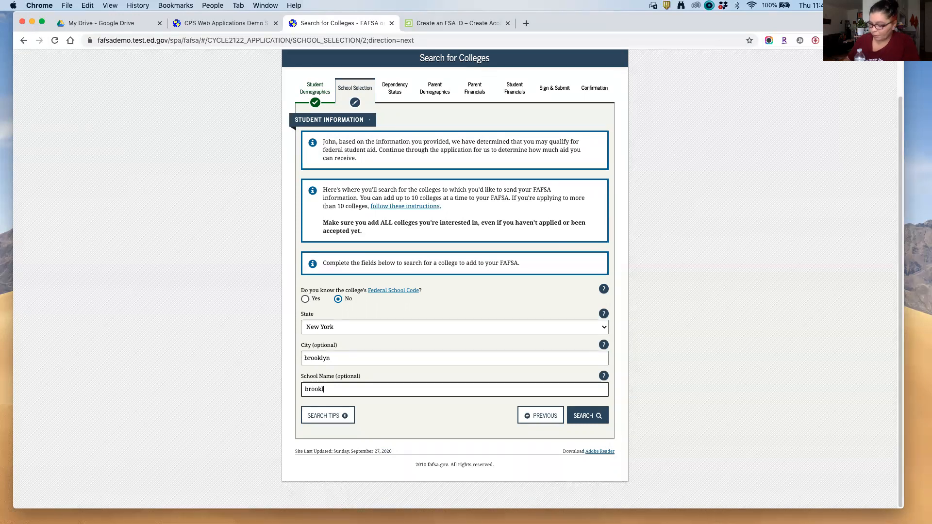
pyautogui.write('yn college')
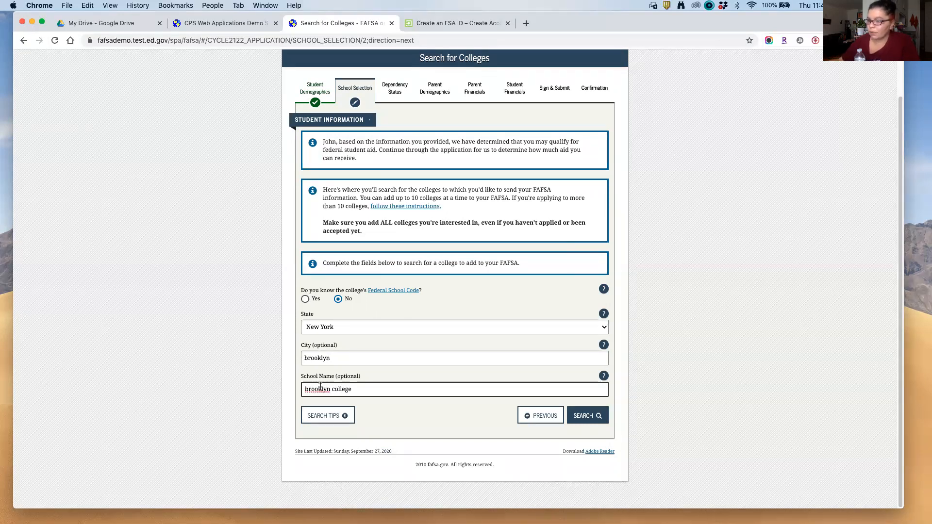
pyautogui.click(588, 415)
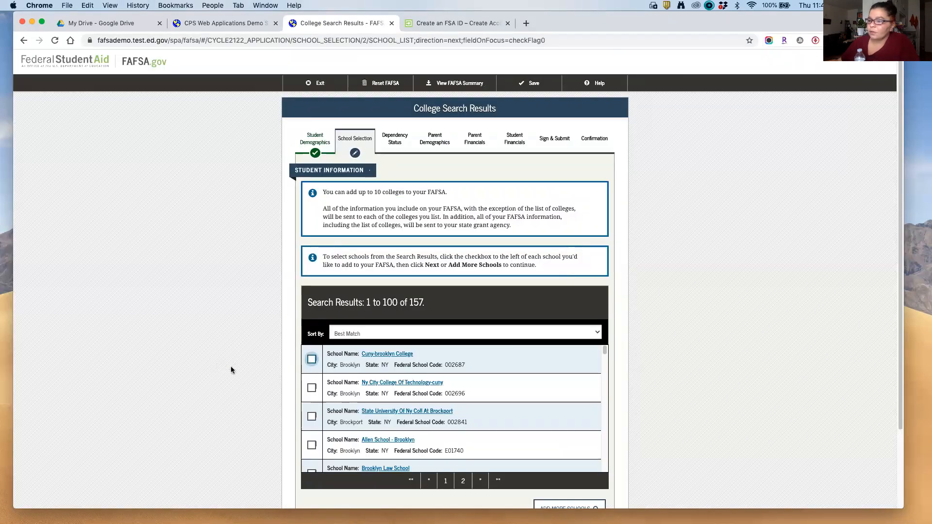
pyautogui.click(312, 360)
pyautogui.scroll(-5, 532, 391)
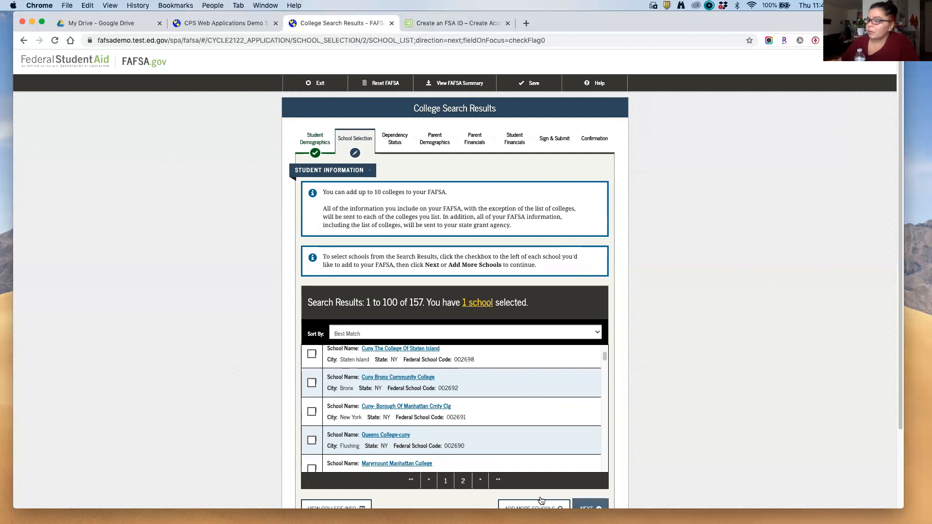
# Step: Set Cuny-brooklyn College's housing plan to With Parent and save it
pyautogui.click(586, 504)
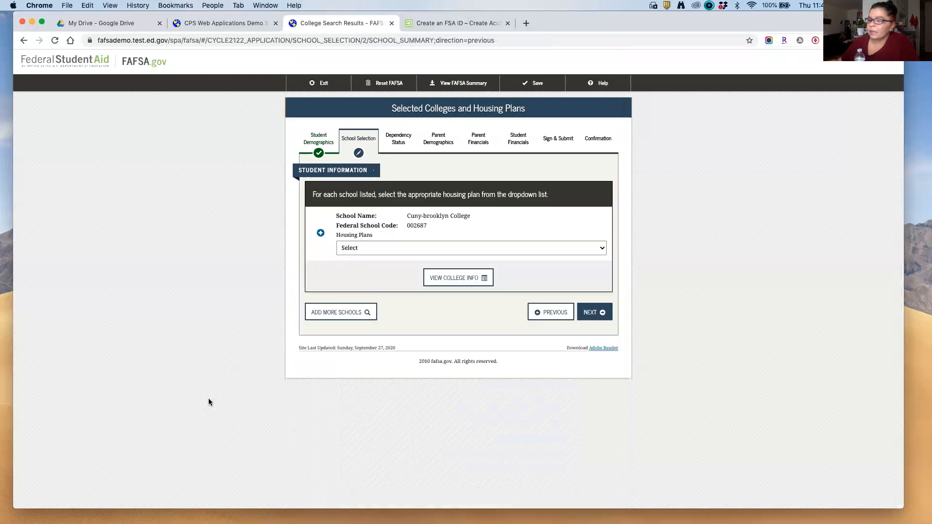
pyautogui.click(371, 250)
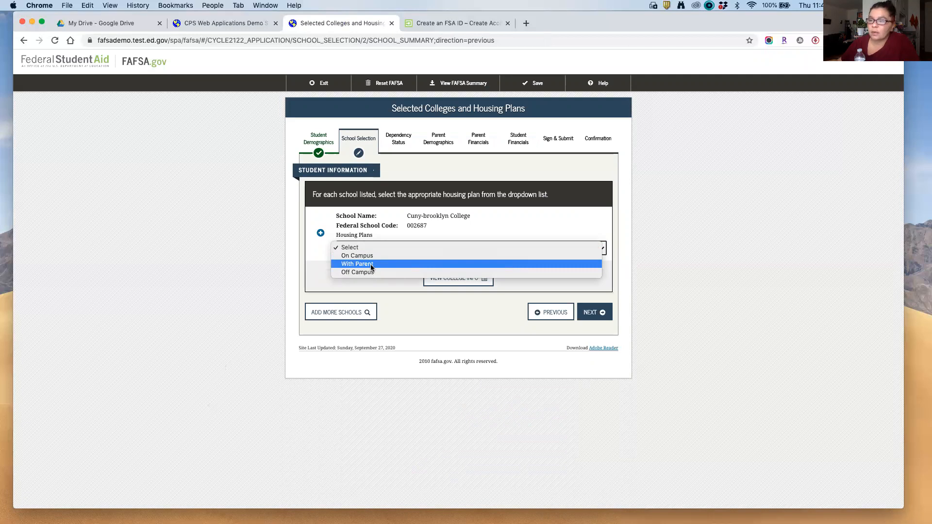
pyautogui.click(370, 264)
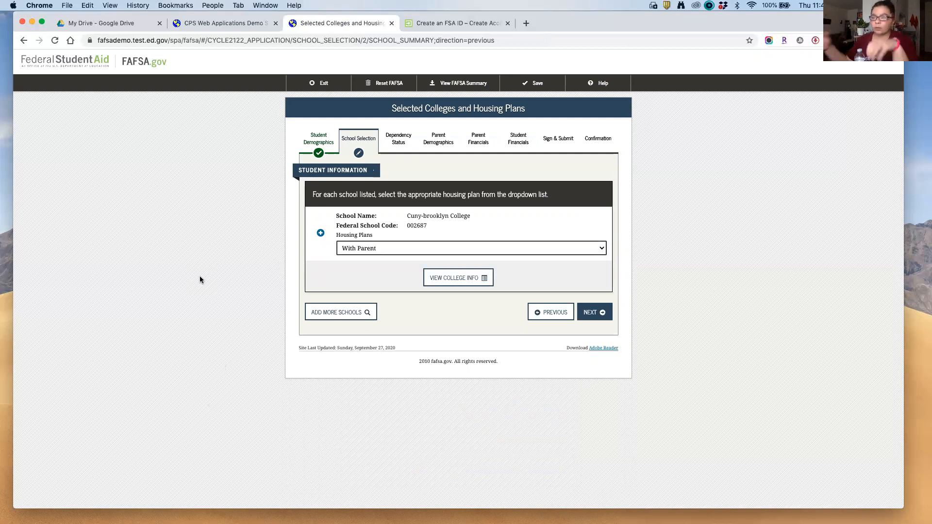
pyautogui.click(601, 313)
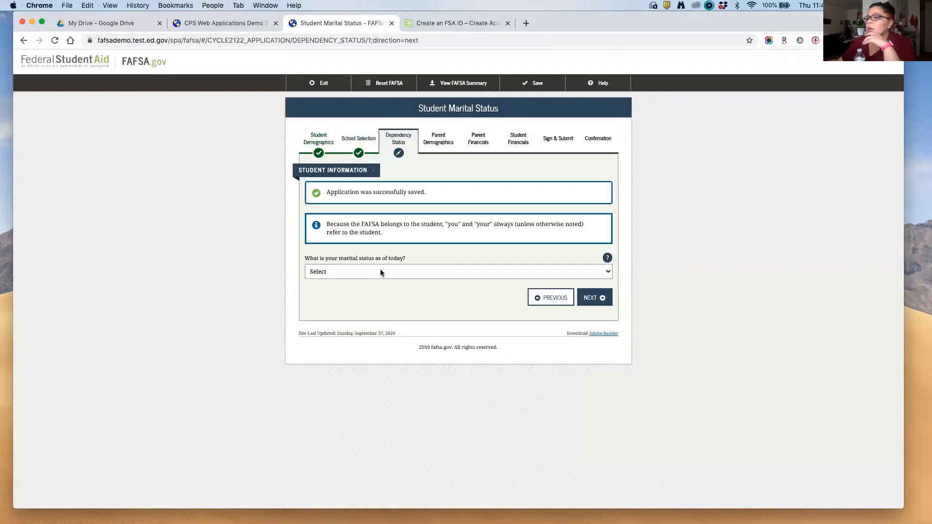
# Step: Answer the marital status question with 'I am single' and continue
pyautogui.click(381, 273)
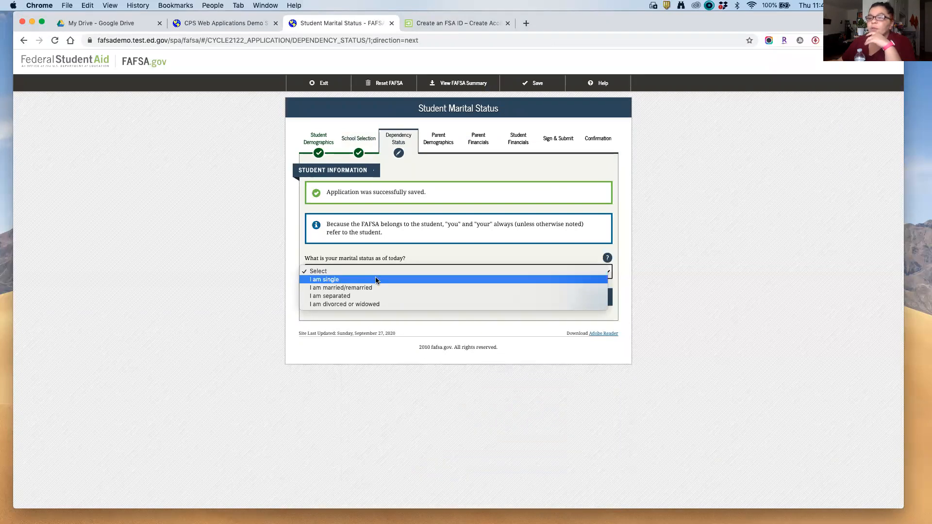
pyautogui.click(376, 280)
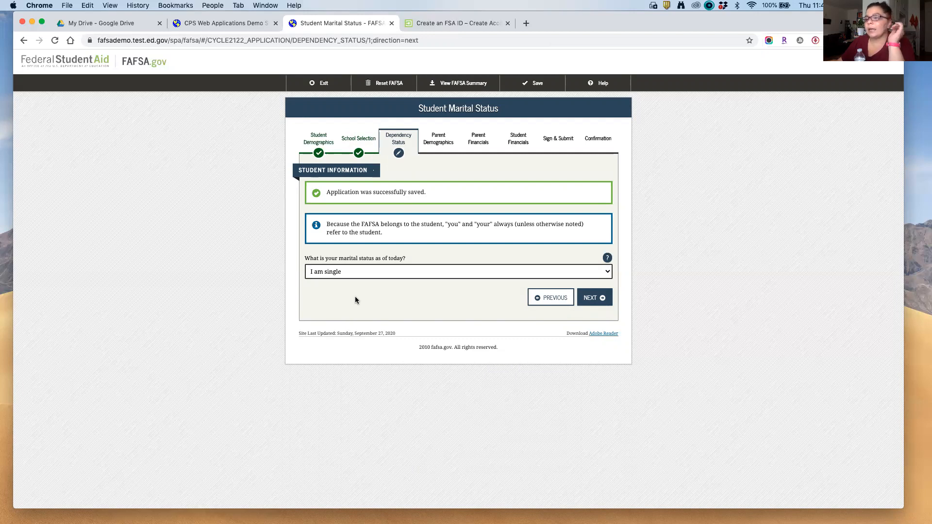
pyautogui.click(602, 303)
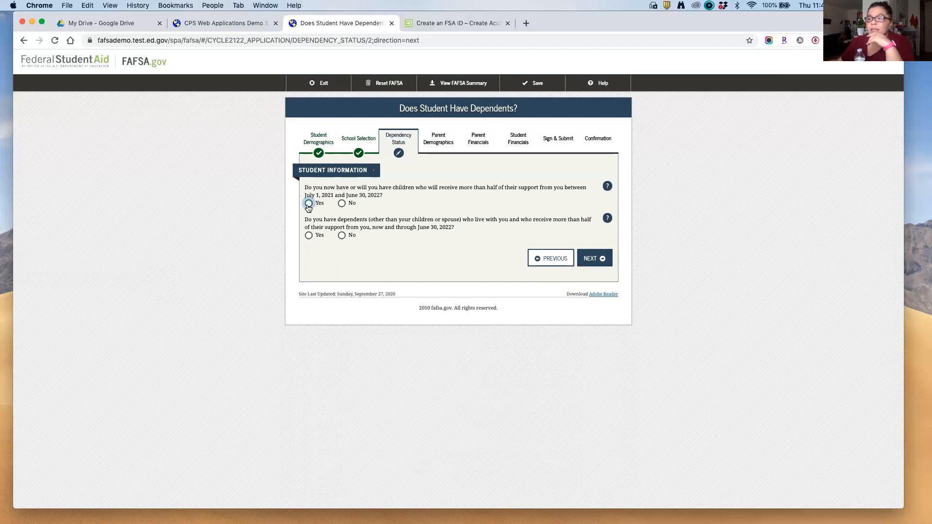
# Step: Answer No to supporting children and No to having other dependents
pyautogui.click(342, 204)
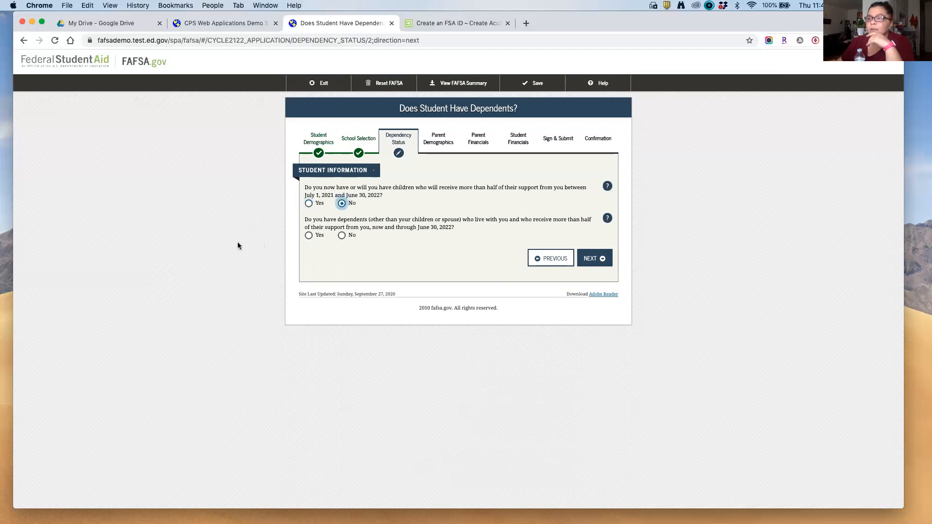
pyautogui.click(342, 236)
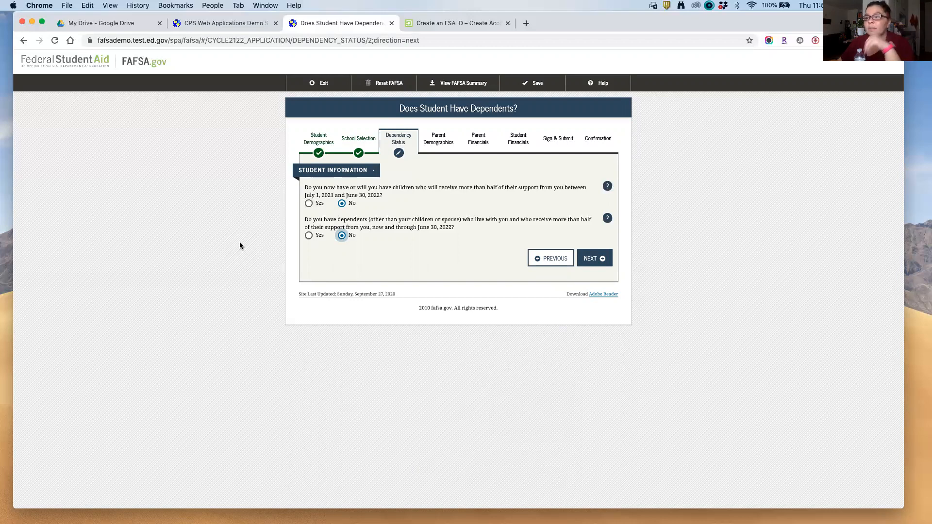
pyautogui.click(596, 264)
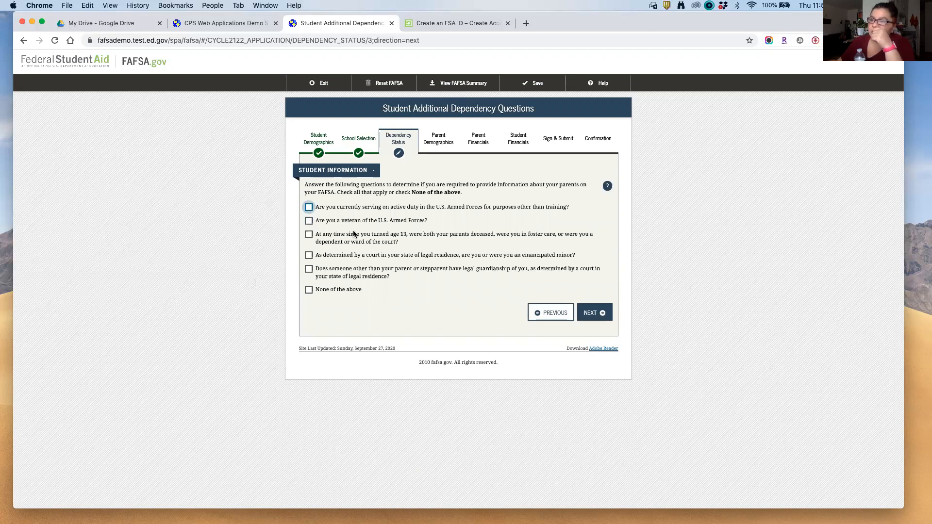
# Step: Demonstrate the orphan or foster care checkbox, then check None of the above
pyautogui.click(369, 237)
pyautogui.click(381, 237)
pyautogui.moveTo(402, 236); pyautogui.dragTo(362, 238)
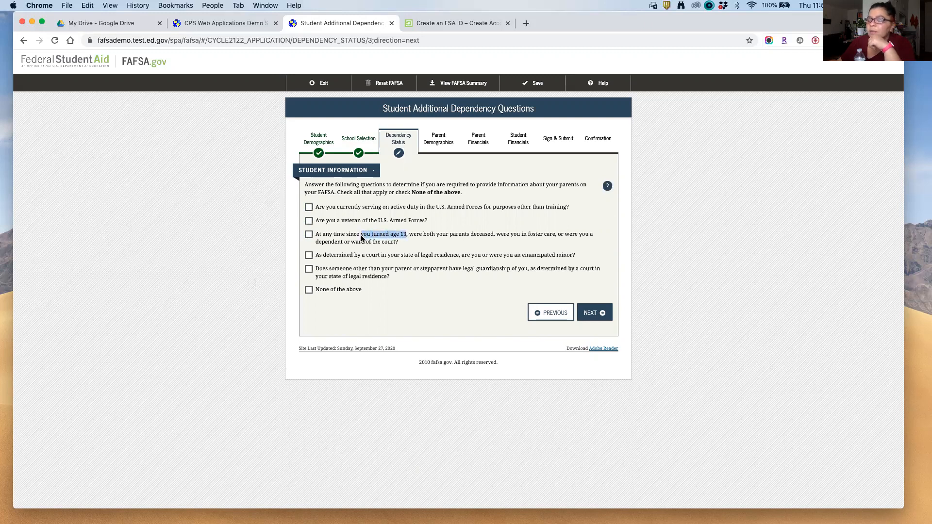
pyautogui.click(444, 236)
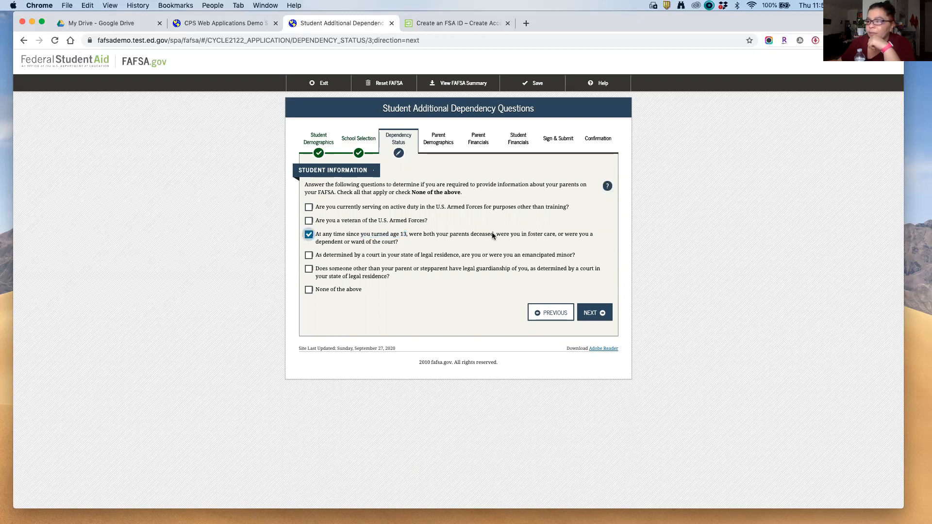
pyautogui.moveTo(527, 235); pyautogui.dragTo(556, 237)
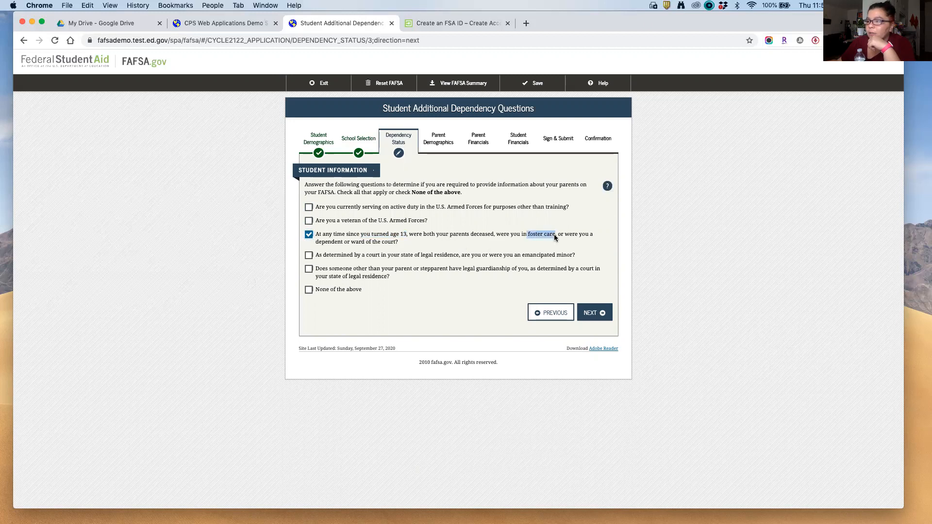
pyautogui.moveTo(350, 242); pyautogui.dragTo(382, 244)
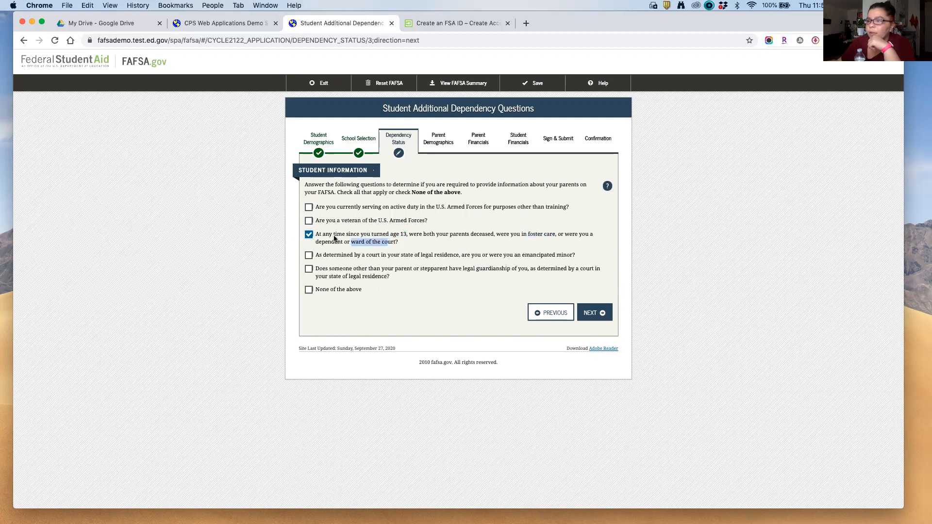
pyautogui.click(309, 235)
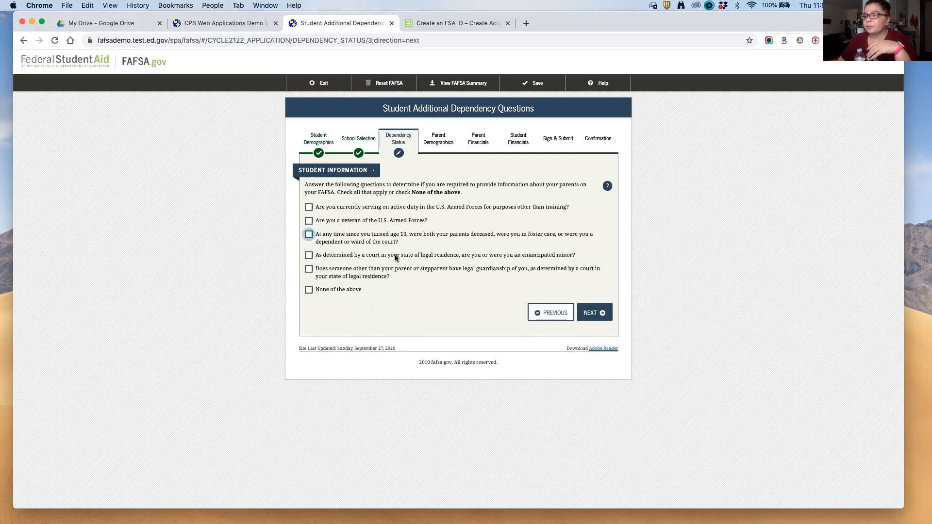
pyautogui.click(394, 235)
pyautogui.click(394, 235)
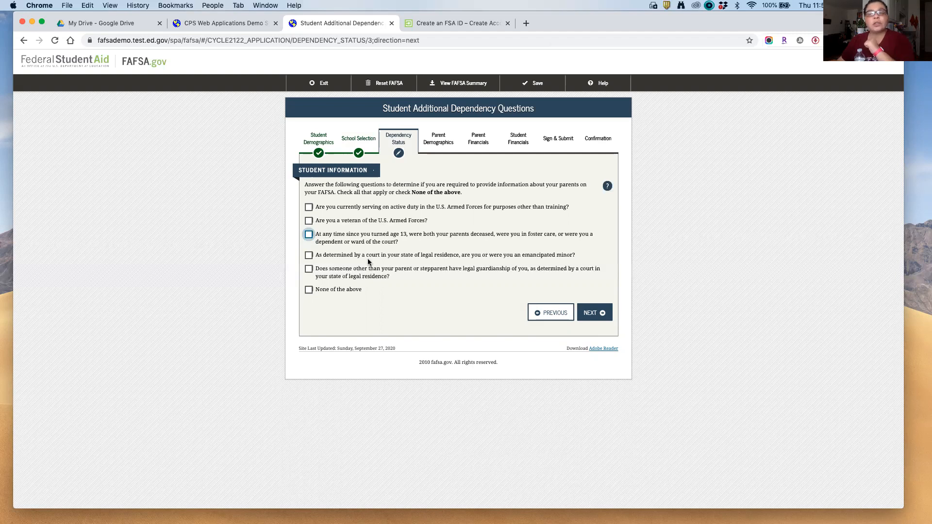
pyautogui.click(308, 291)
pyautogui.click(598, 314)
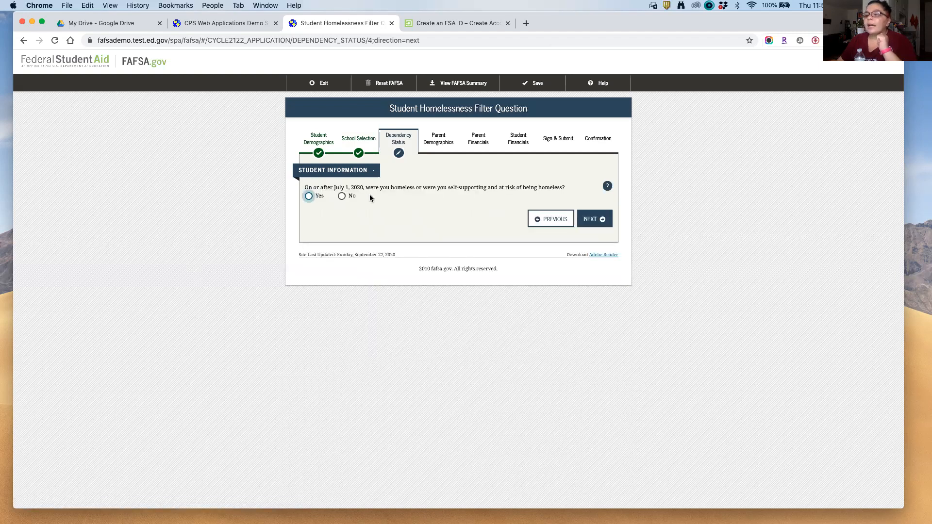
# Step: Answer No to the homelessness question and move on
pyautogui.click(326, 187)
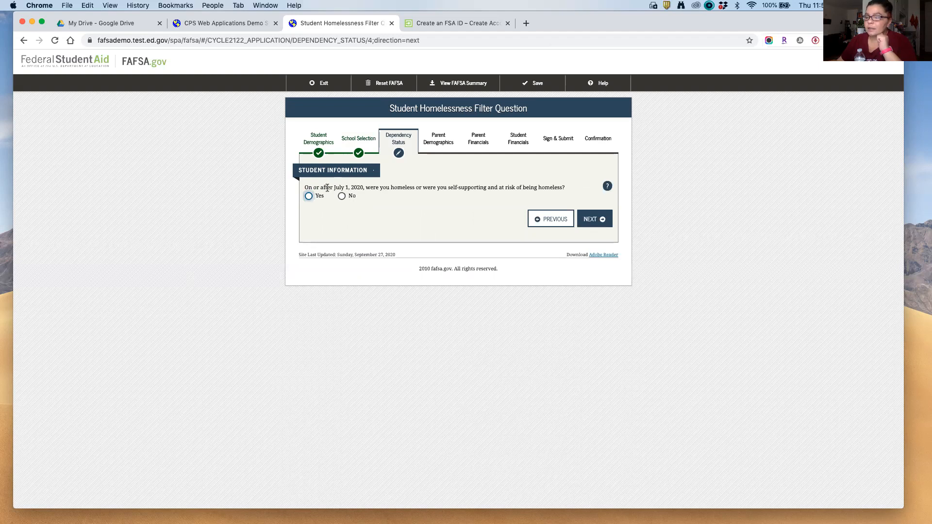
pyautogui.moveTo(380, 187); pyautogui.dragTo(477, 187)
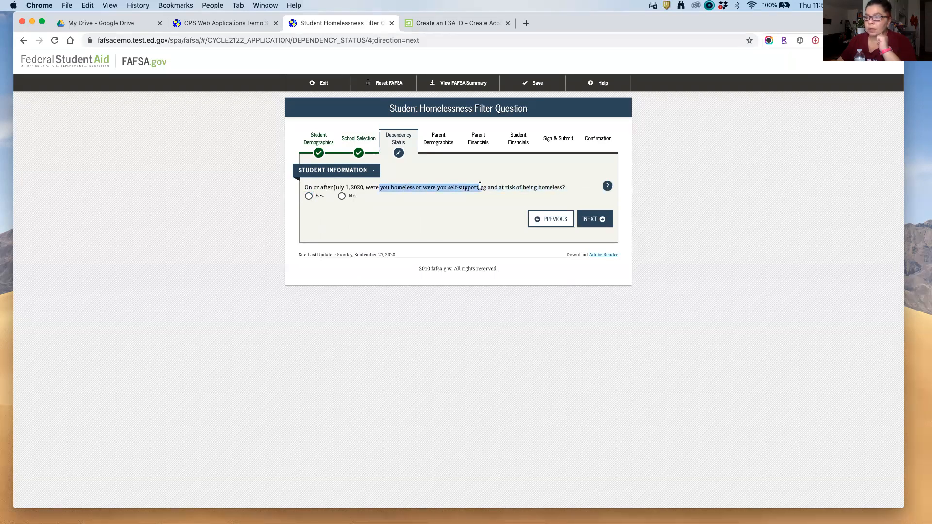
pyautogui.click(440, 208)
pyautogui.moveTo(334, 187); pyautogui.dragTo(388, 193)
pyautogui.click(388, 195)
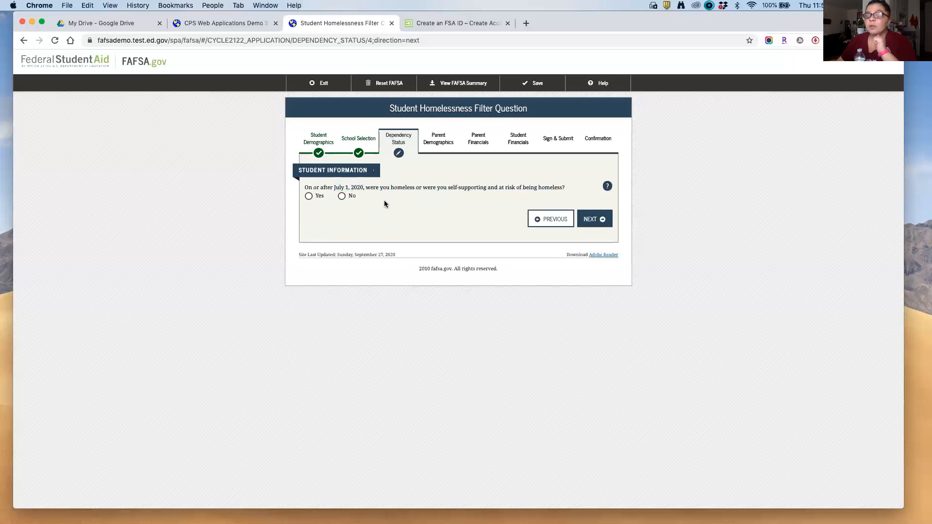
pyautogui.click(342, 197)
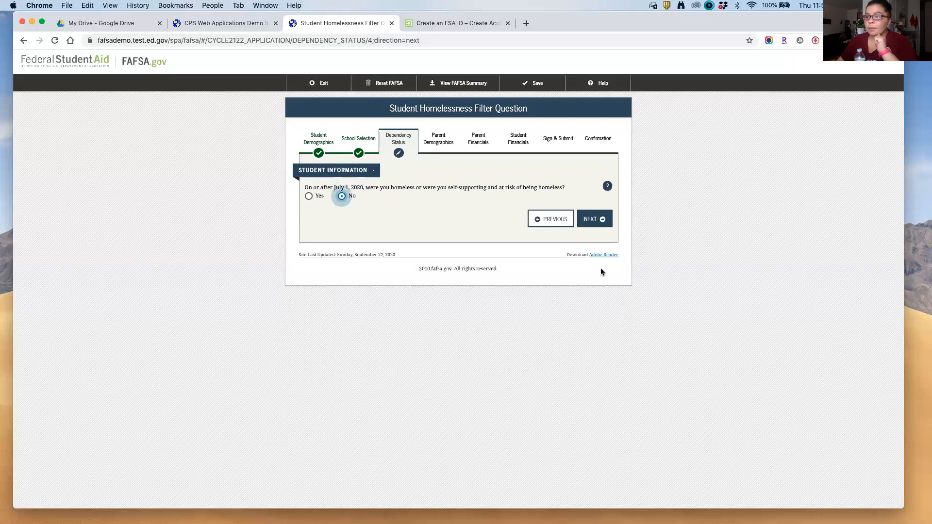
pyautogui.click(595, 219)
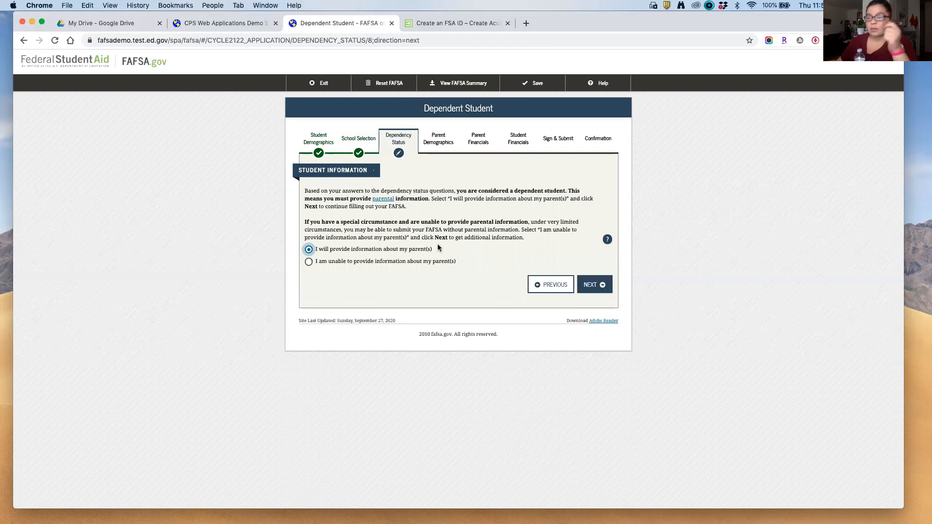
# Step: Continue from the Dependent Student page into the parent information section
pyautogui.click(606, 290)
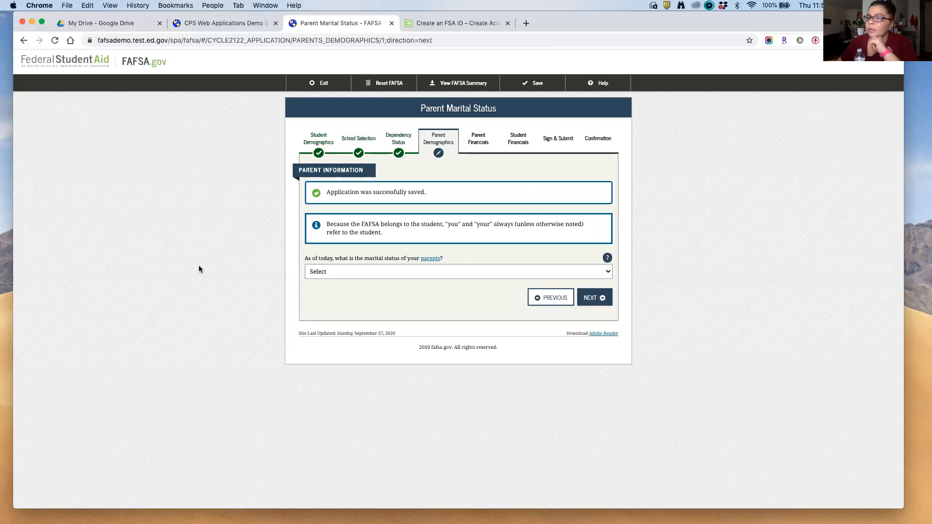
# Step: Mark parents Divorced or Separated since 01/2017, choose the father, and enter his SSN
pyautogui.click(337, 272)
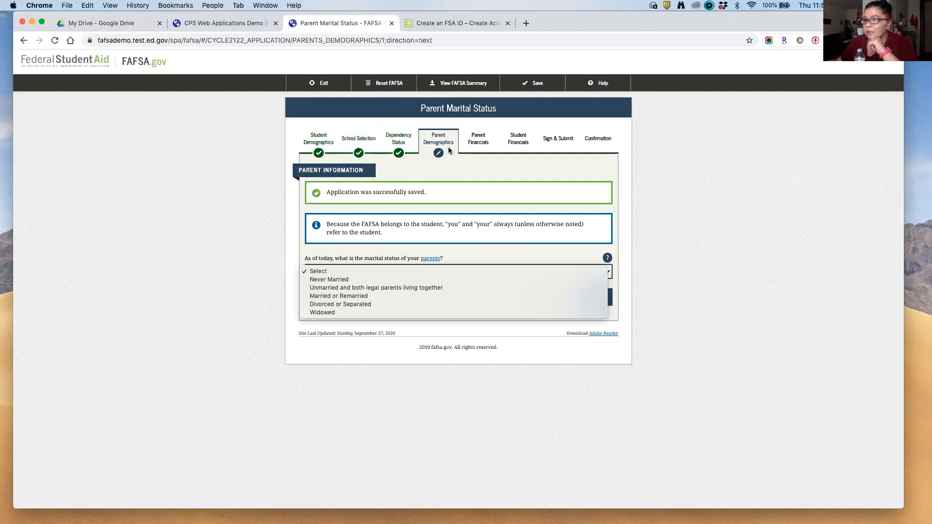
pyautogui.click(342, 305)
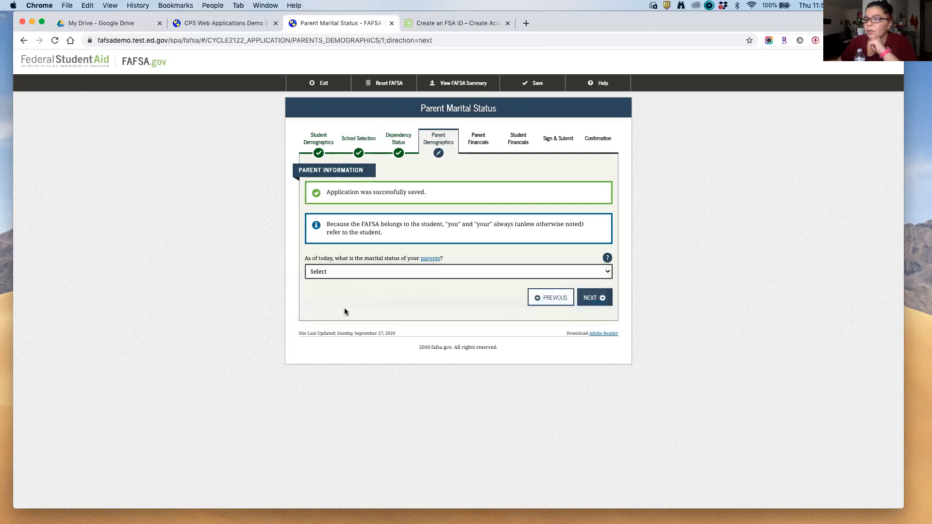
pyautogui.click(327, 307)
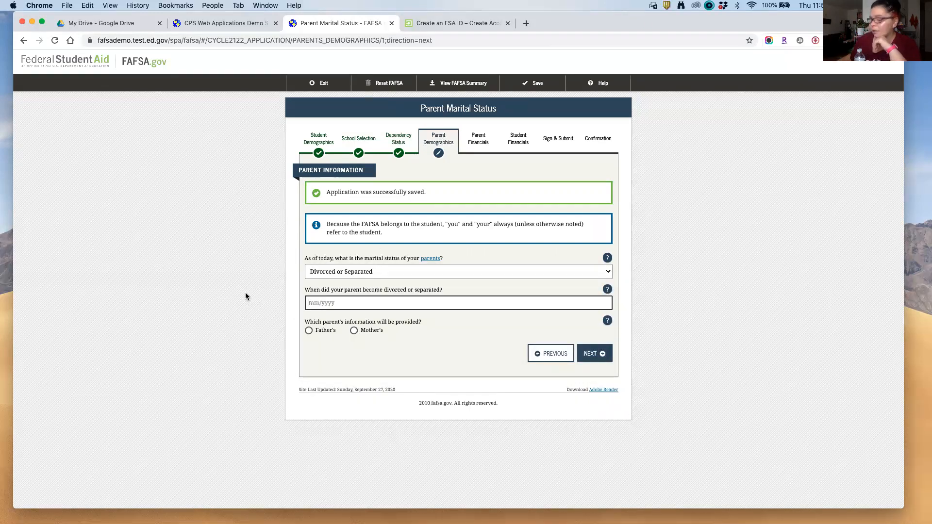
pyautogui.write('01/')
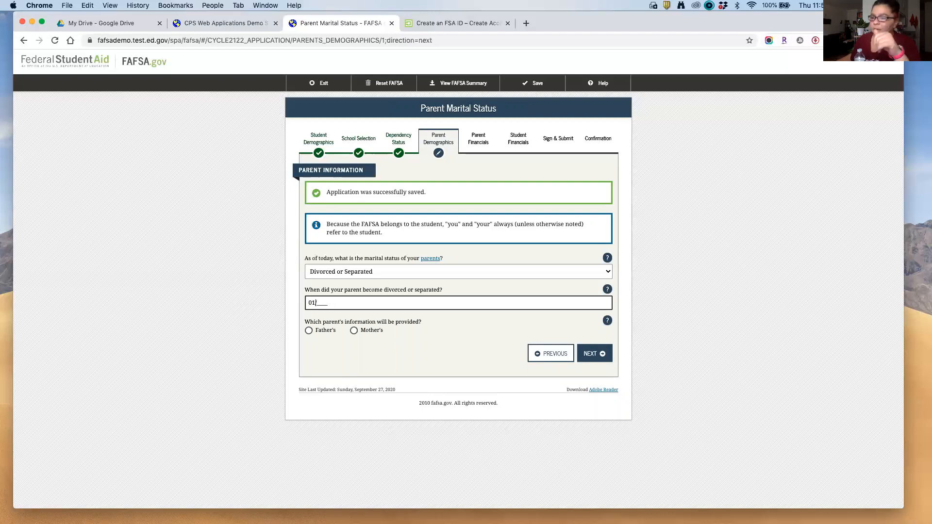
pyautogui.write('2017')
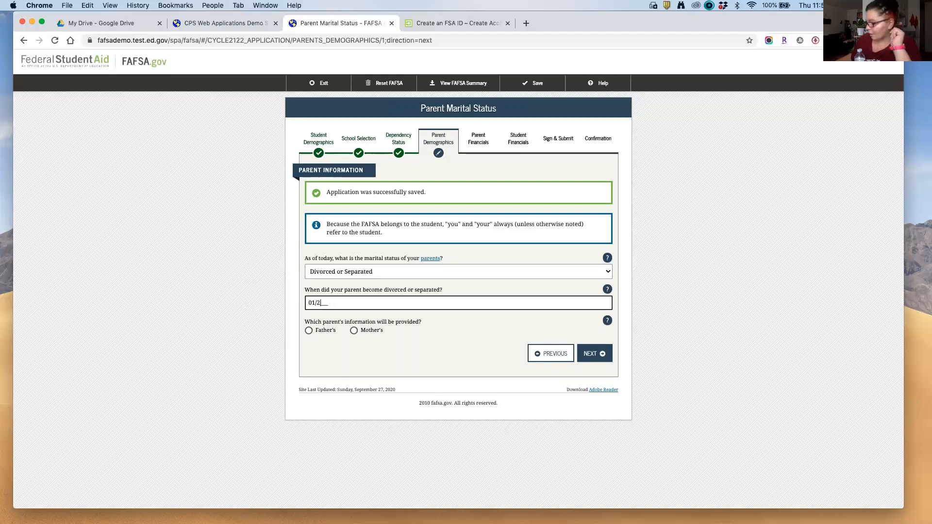
pyautogui.click(308, 331)
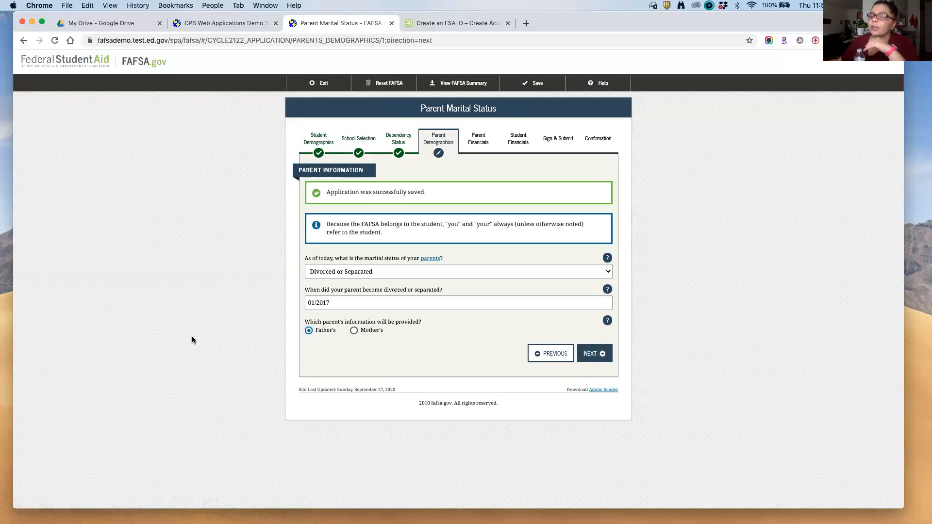
pyautogui.write('123456789')
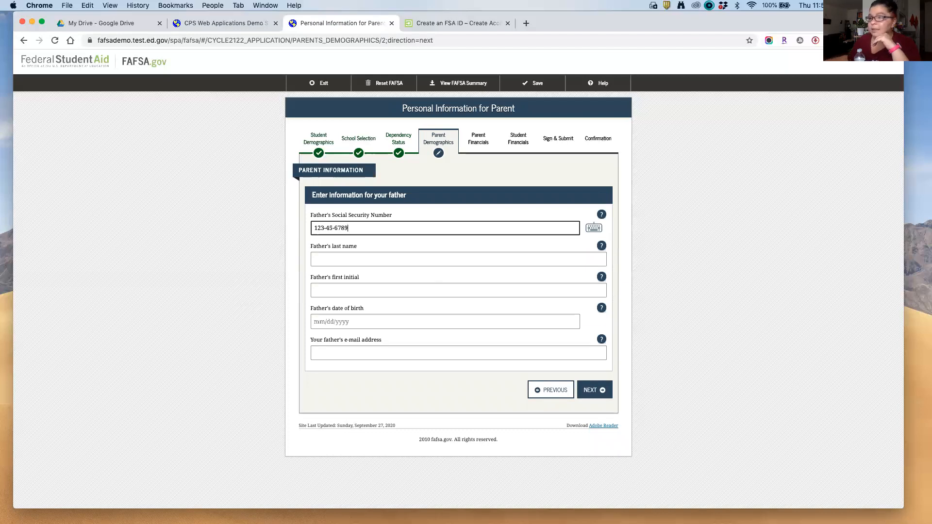
# Step: Enter the father's last name, first initial and birth date 01/01/1975
pyautogui.click(384, 260)
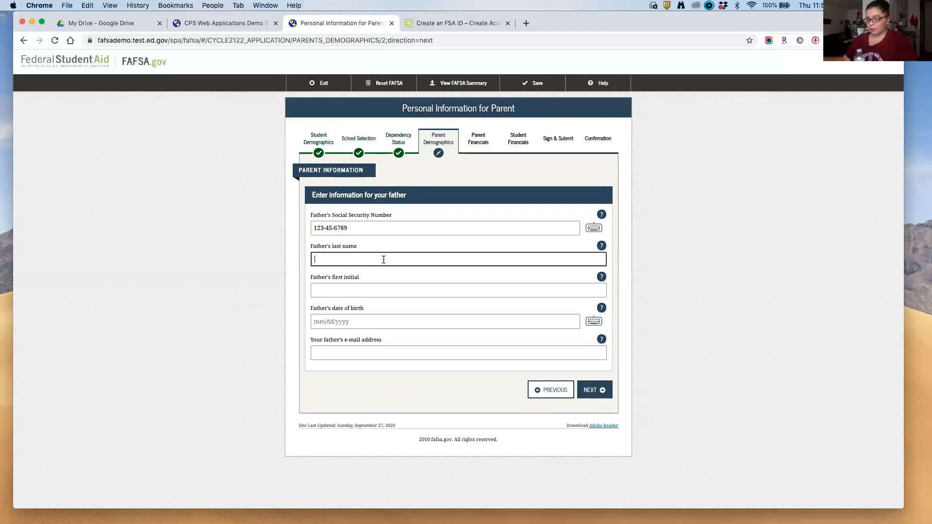
pyautogui.write('Lastname')
pyautogui.press('Tab')
pyautogui.press('Tab')
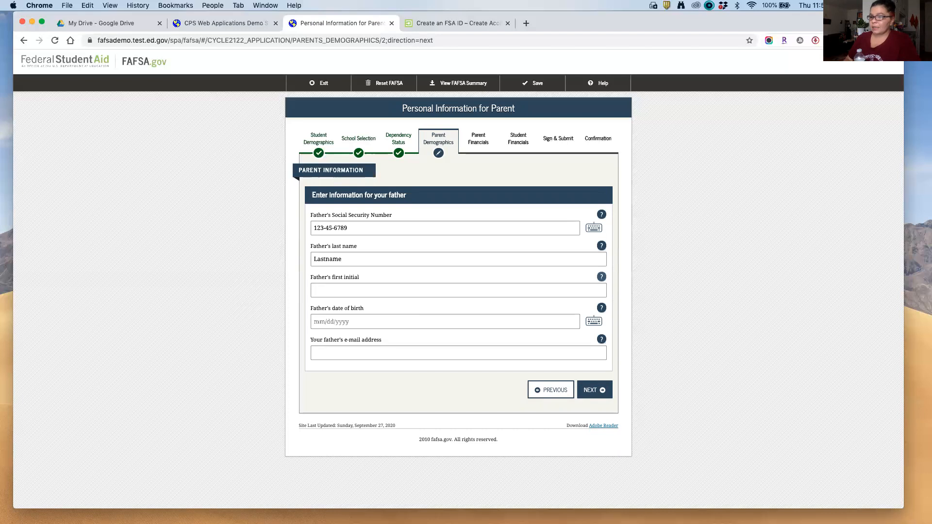
pyautogui.write('F')
pyautogui.press('Tab')
pyautogui.press('Tab')
pyautogui.write('01/01/1')
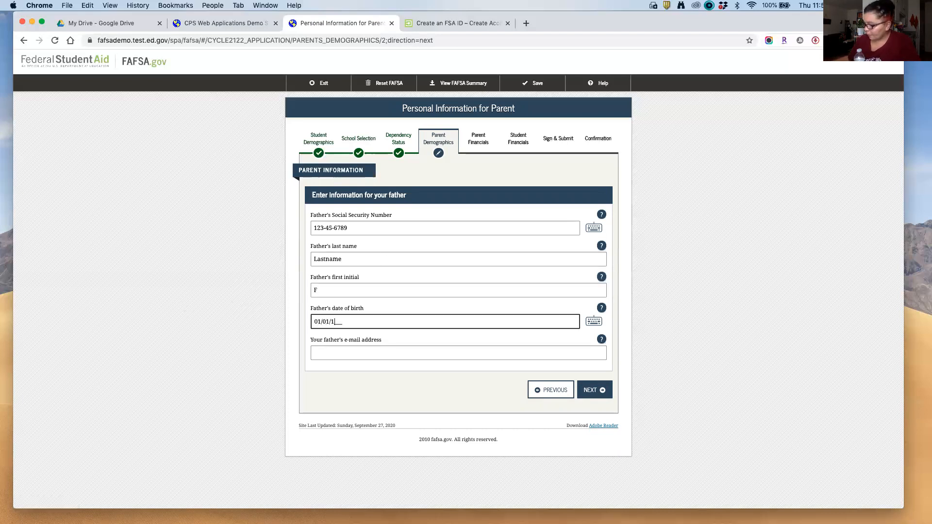
pyautogui.write('975')
# Step: Enter and confirm the father's e-mail, then answer Yes to five years in New York
pyautogui.press('Tab')
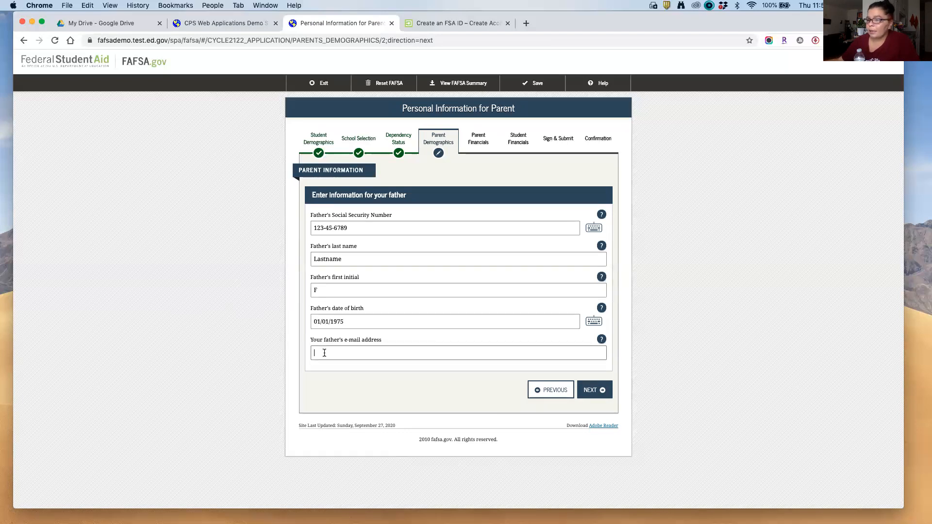
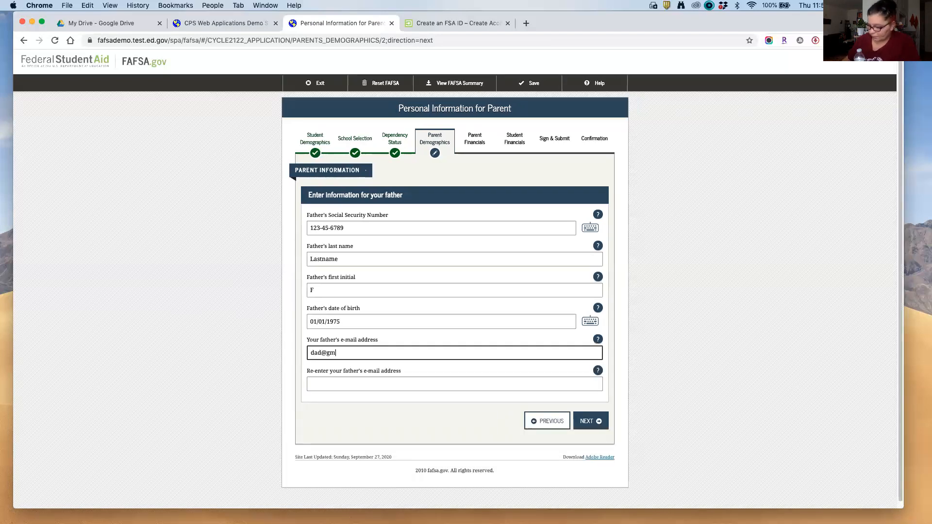
pyautogui.press('Tab')
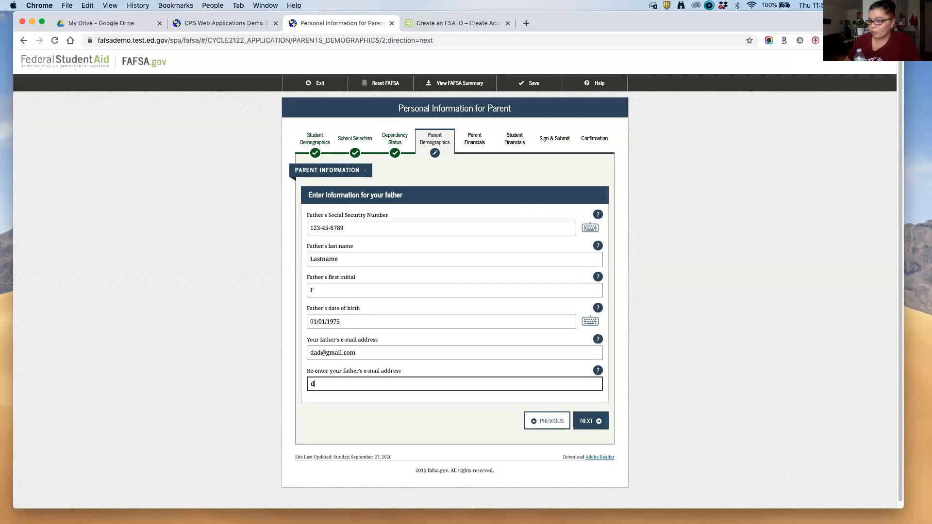
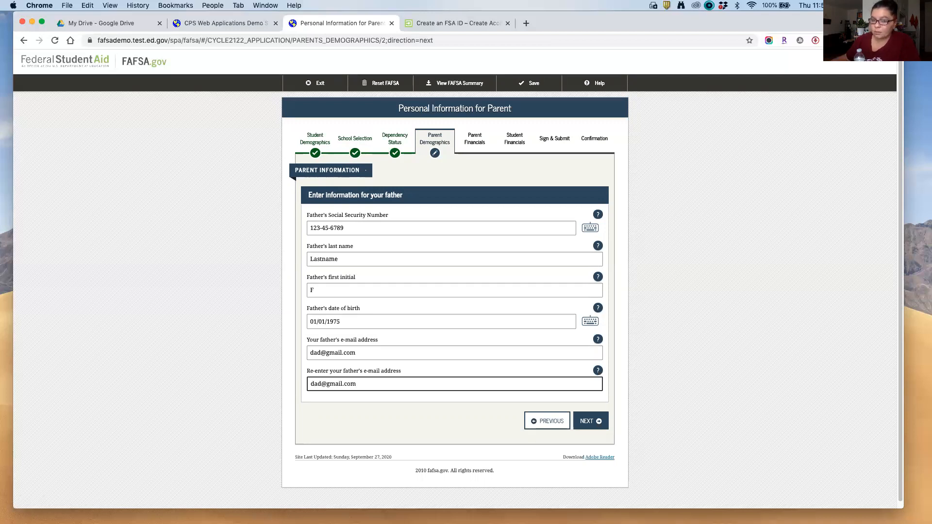
pyautogui.click(590, 420)
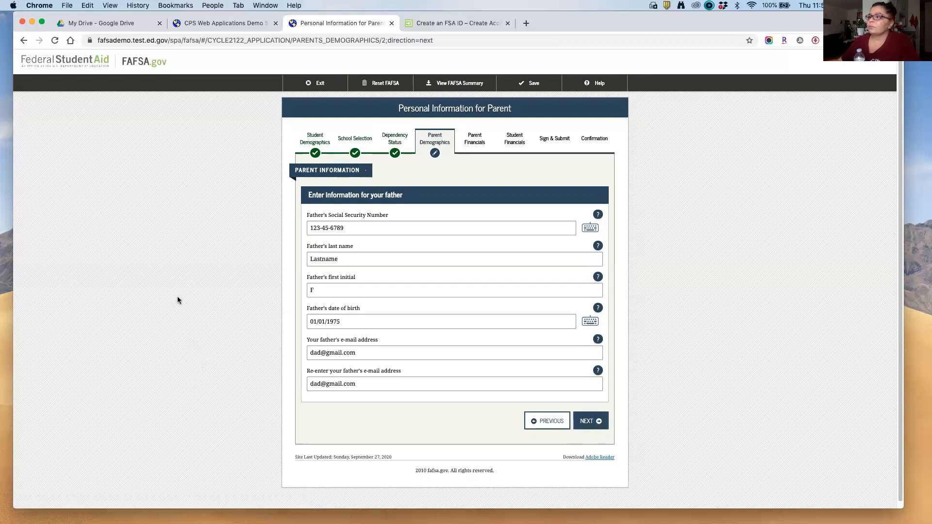
pyautogui.click(309, 196)
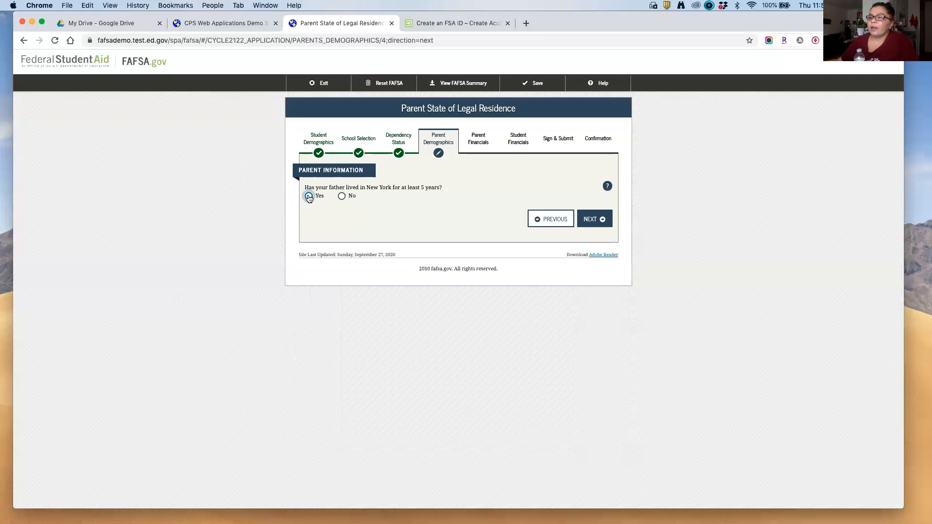
pyautogui.click(600, 222)
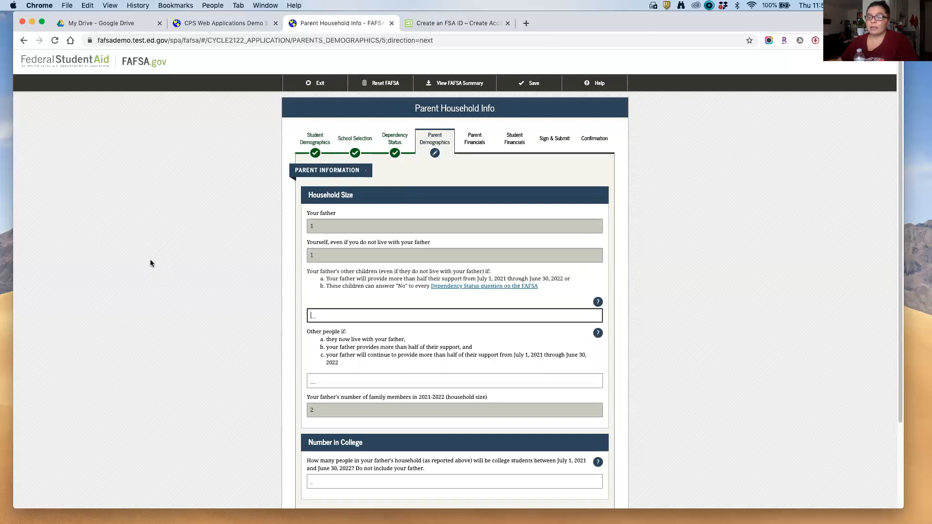
# Step: Skip Other people and enter 2 in college, saving the household of 4
pyautogui.scroll(-2, 150, 261)
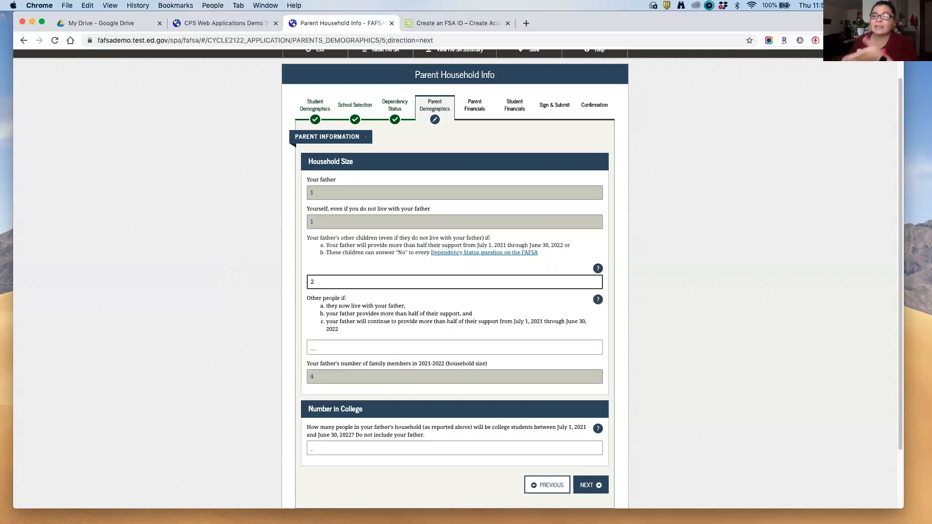
pyautogui.press('Tab')
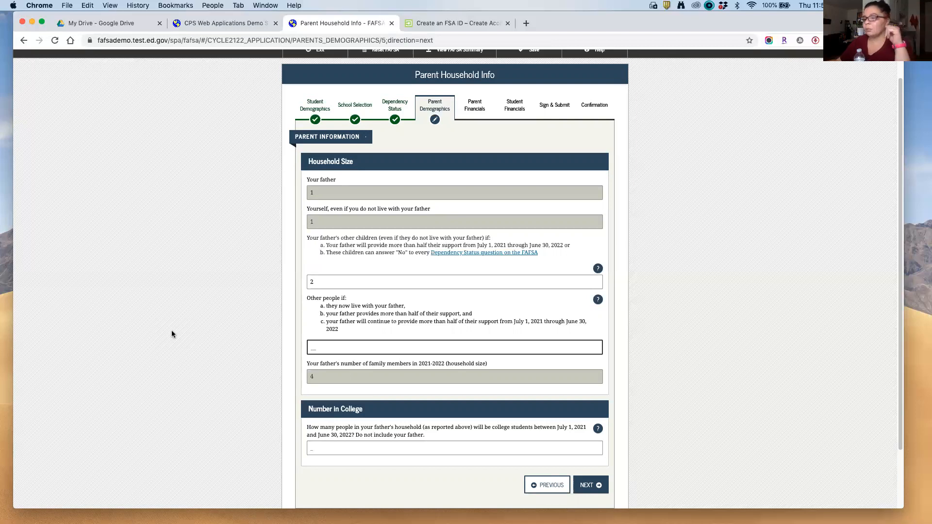
pyautogui.scroll(-1, 172, 334)
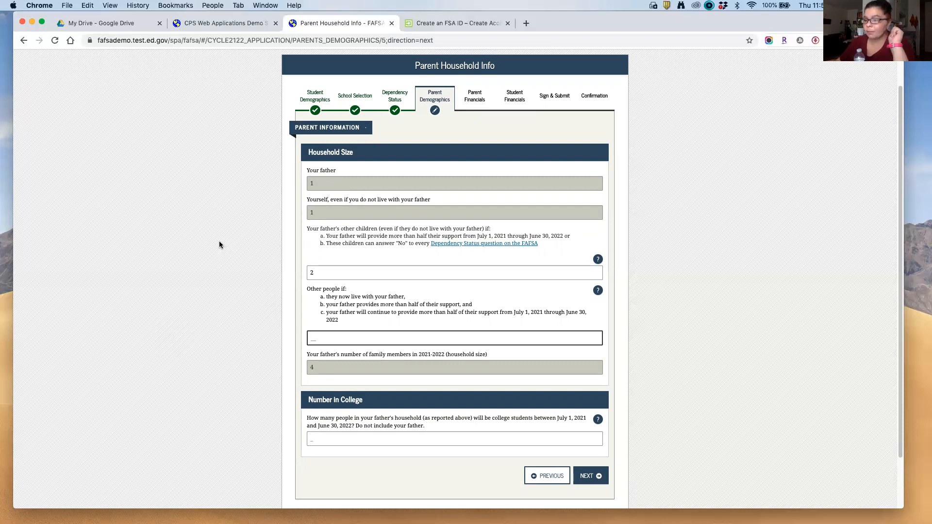
pyautogui.scroll(-3, 208, 248)
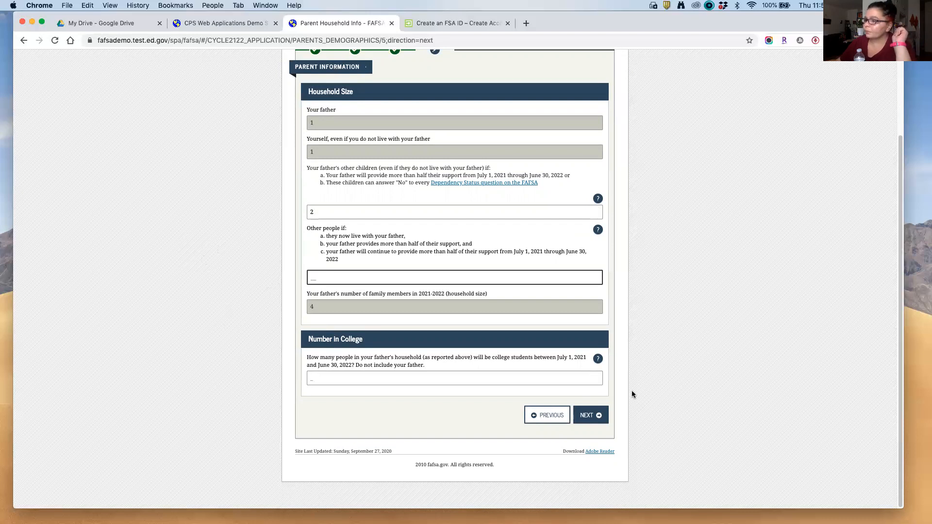
pyautogui.click(373, 380)
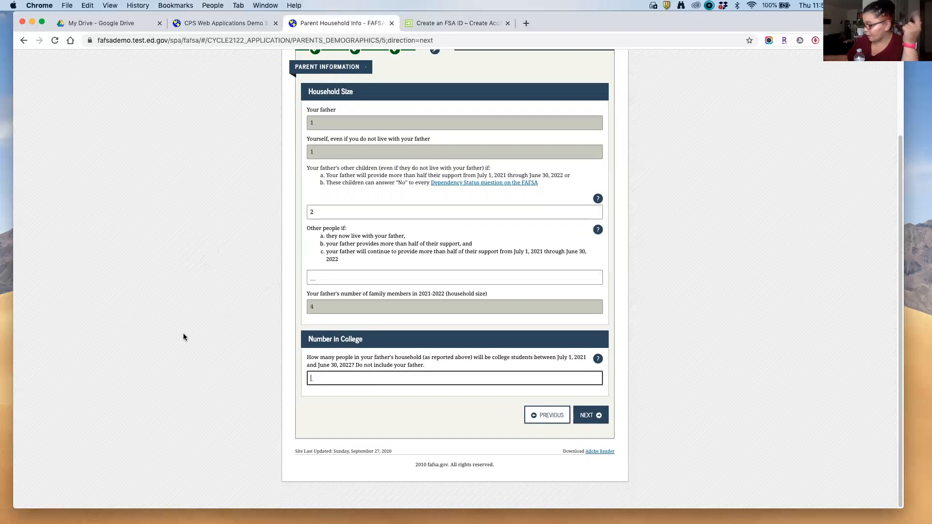
pyautogui.write('2')
pyautogui.click(592, 415)
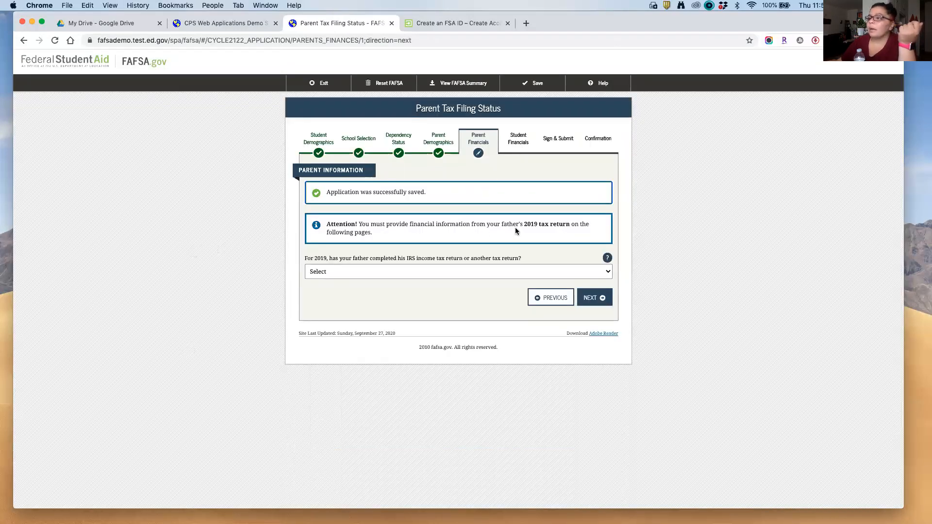
# Step: Mark the father's 2019 tax return as already completed on an IRS 1040
pyautogui.moveTo(523, 225); pyautogui.dragTo(569, 223)
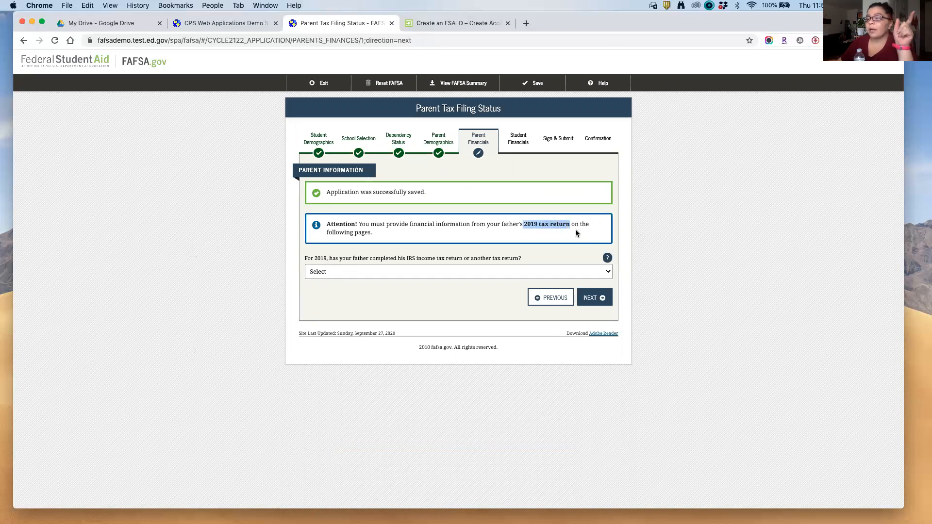
pyautogui.click(365, 274)
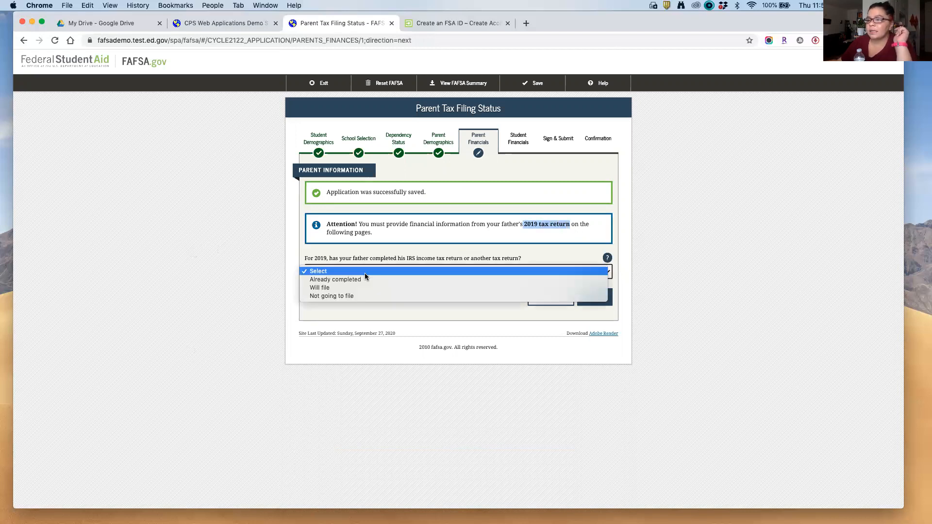
pyautogui.press('Escape')
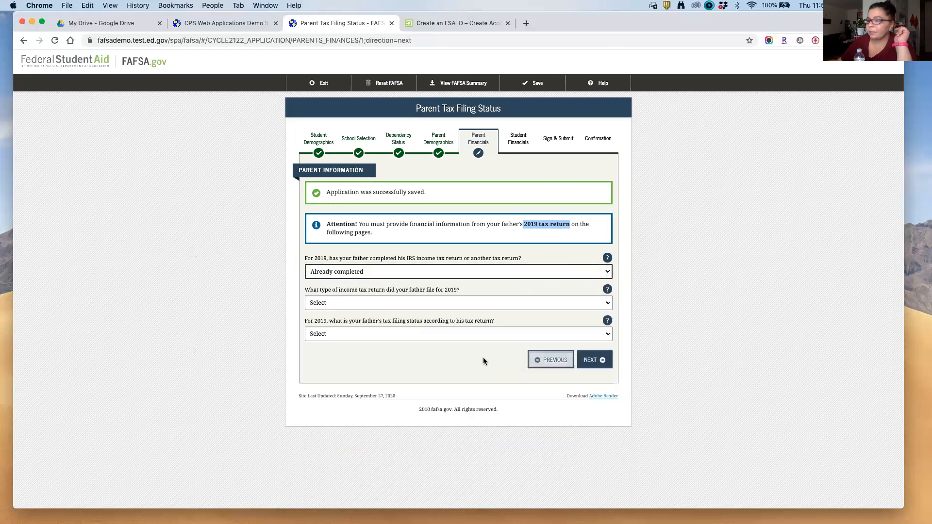
pyautogui.click(422, 303)
pyautogui.click(421, 313)
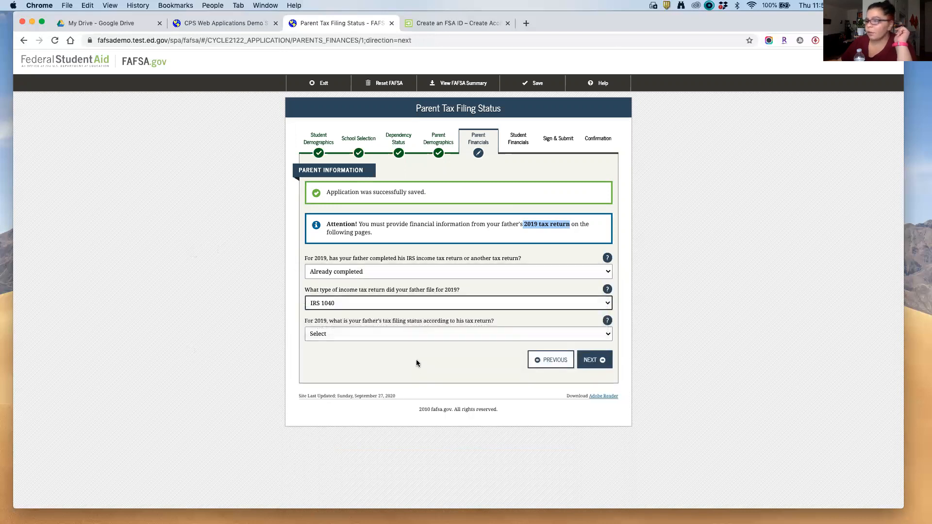
# Step: Set the father's 2019 tax filing status to Single, then switch to the FSA ID page
pyautogui.click(415, 333)
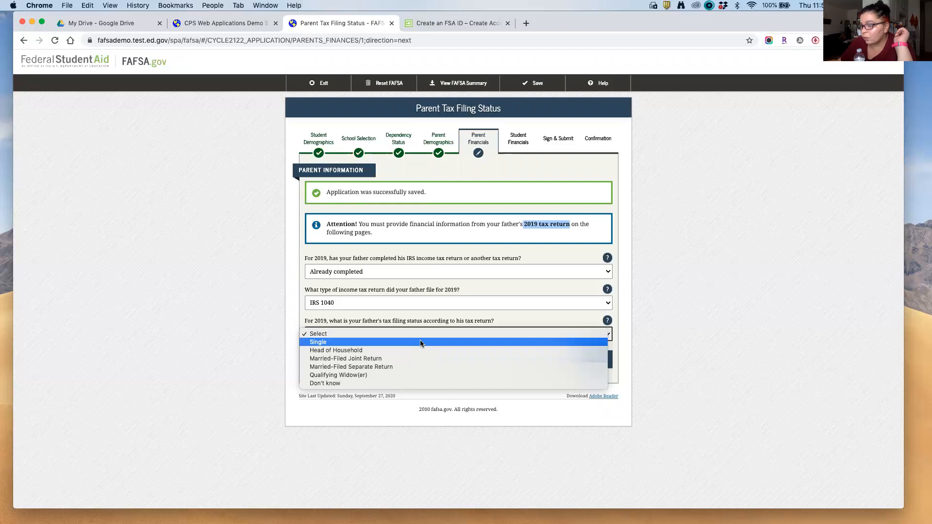
pyautogui.click(423, 342)
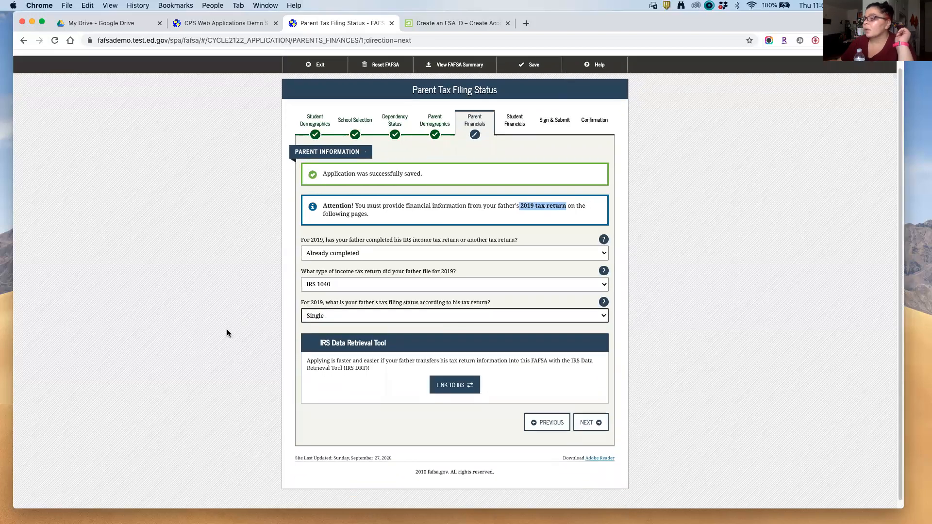
pyautogui.scroll(-1, 224, 332)
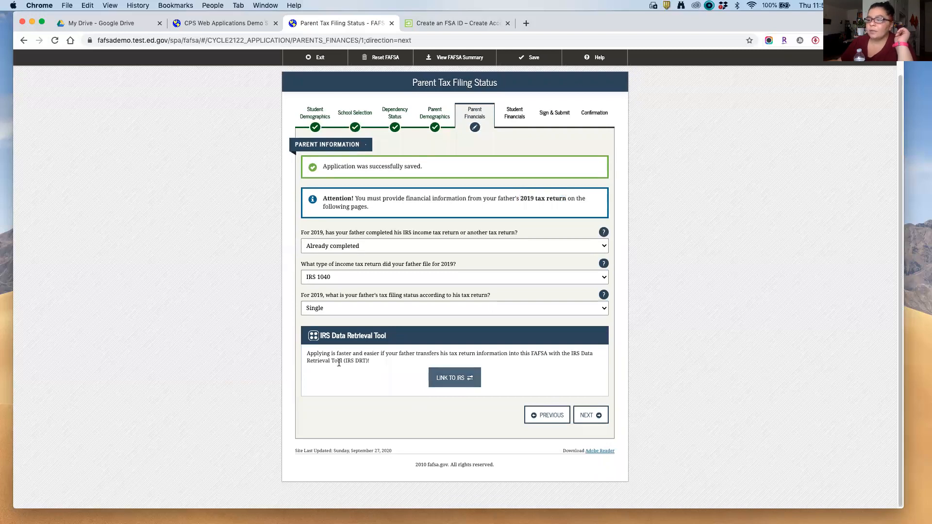
pyautogui.click(462, 24)
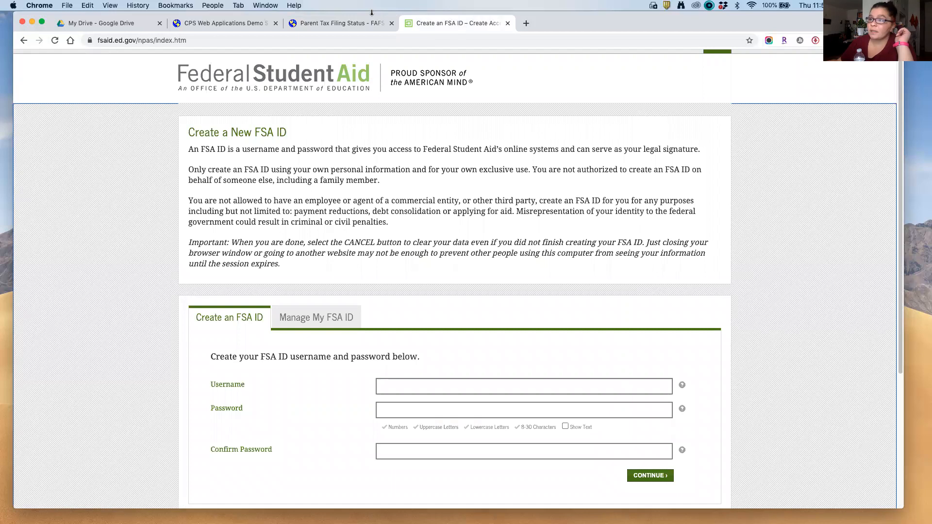
pyautogui.click(339, 24)
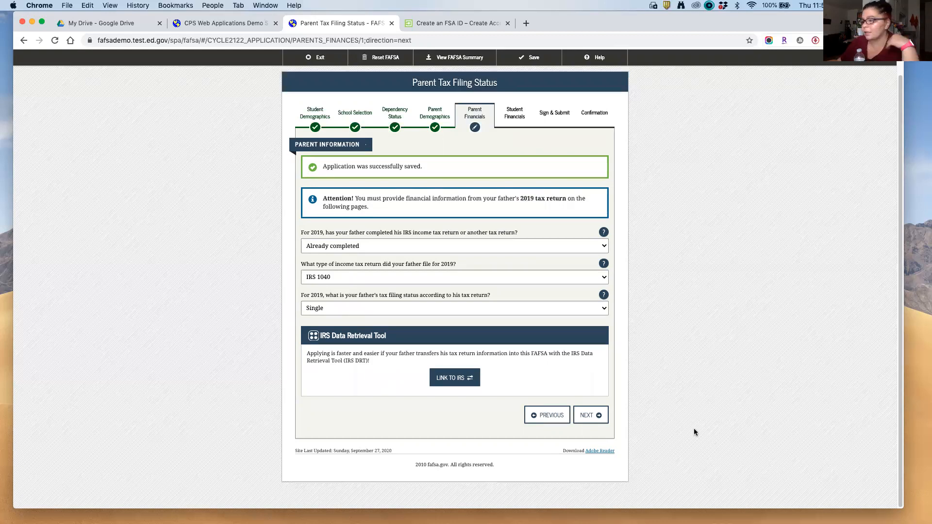
# Step: Decline the IRS Data Retrieval Tool and enter $30,000 for the father's AGI and work income
pyautogui.click(589, 415)
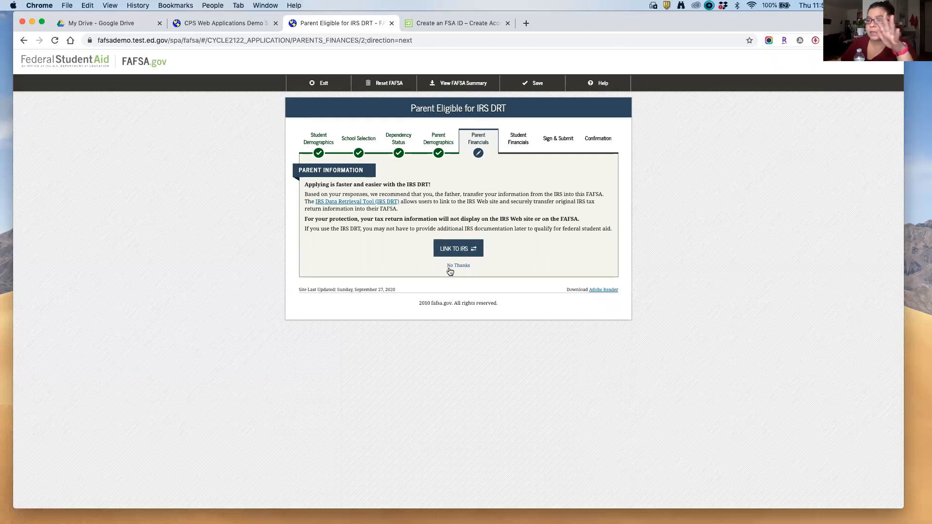
pyautogui.click(454, 268)
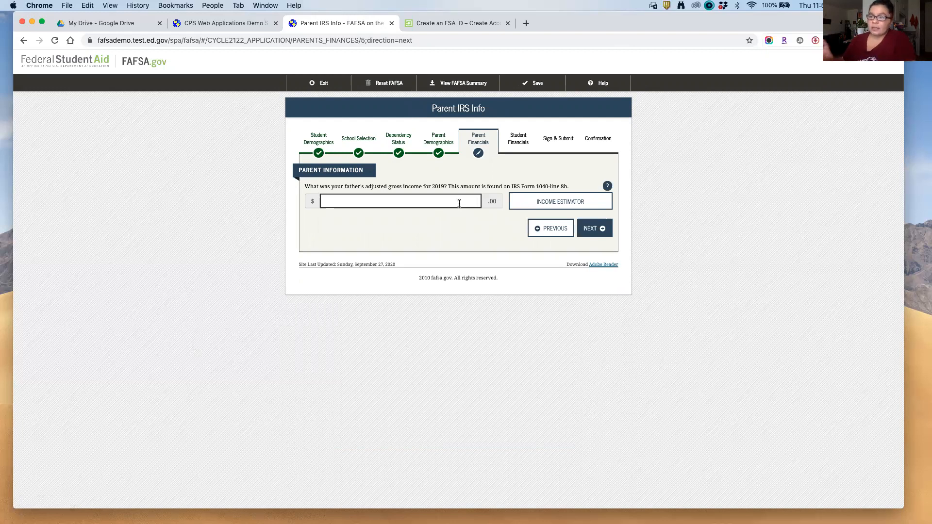
pyautogui.write('3')
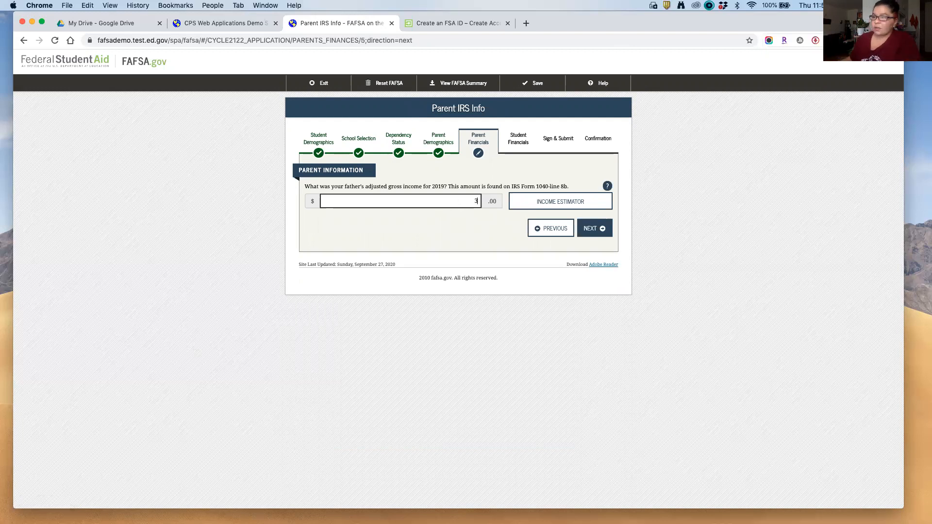
pyautogui.write('0,000')
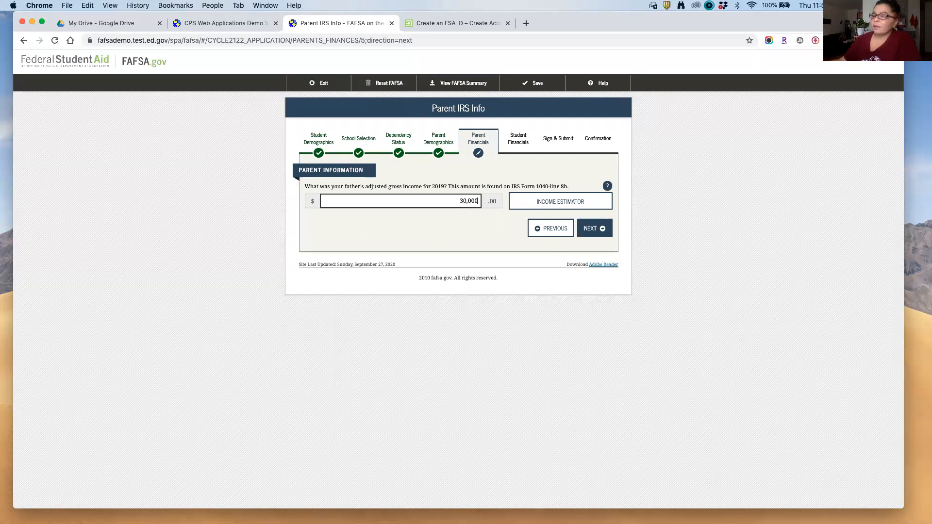
pyautogui.click(604, 233)
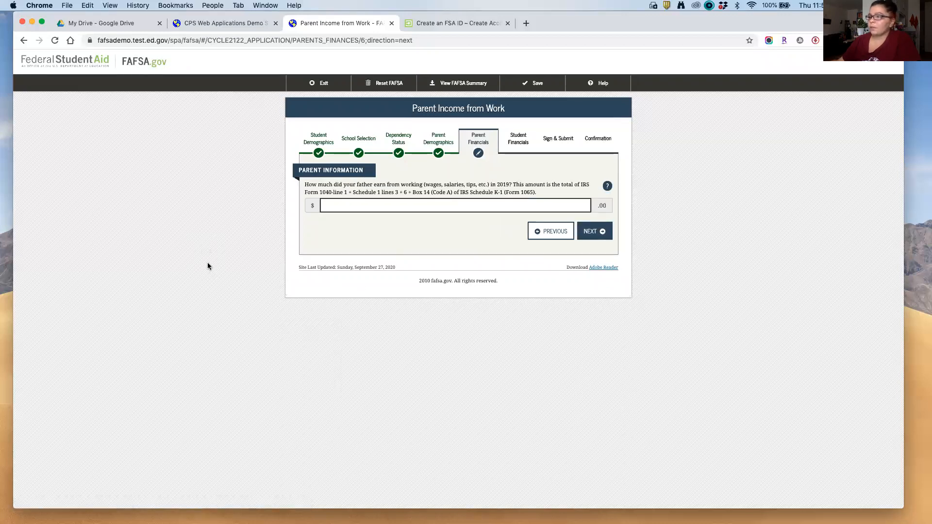
pyautogui.write('300000')
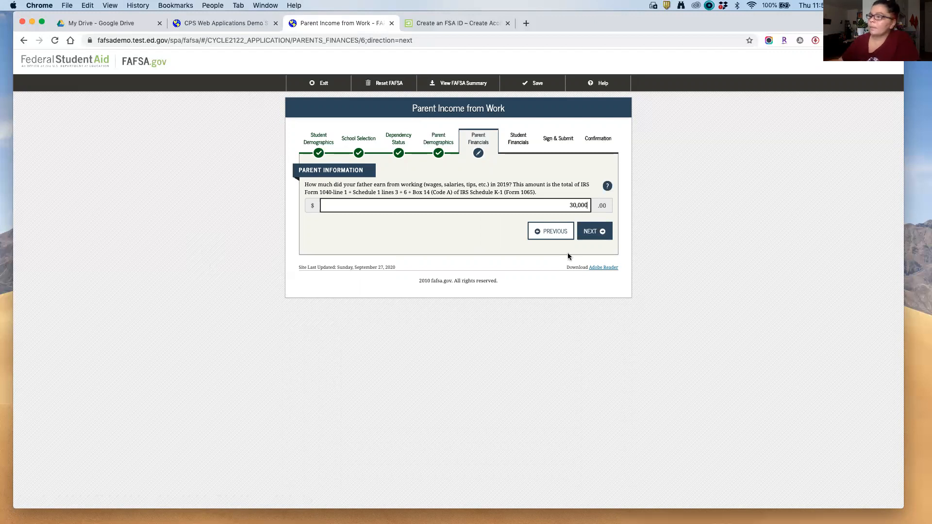
pyautogui.click(594, 232)
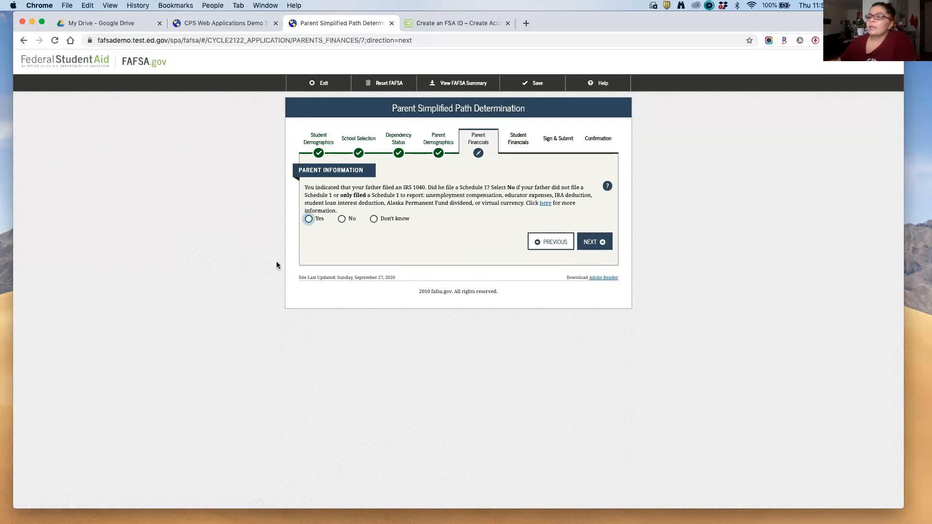
# Step: Answer No to the father filing a 2019 Schedule 1
pyautogui.click(340, 220)
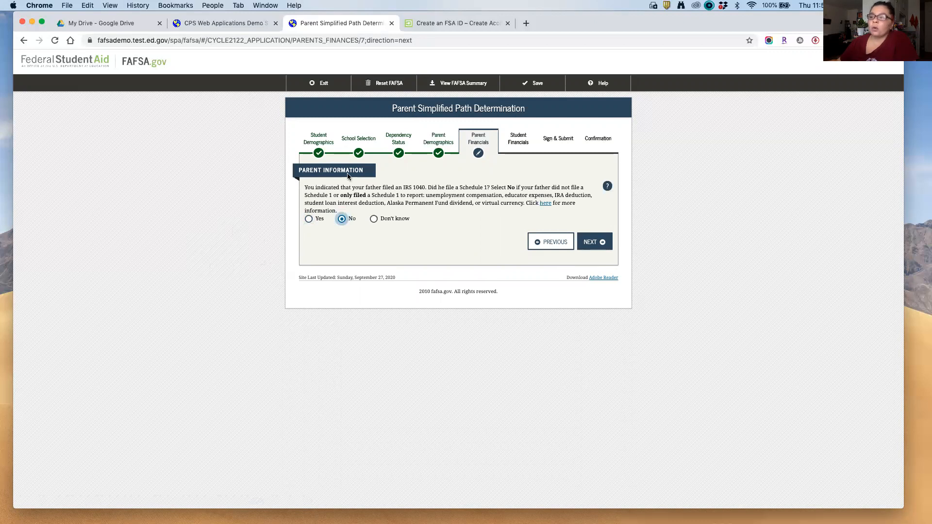
pyautogui.moveTo(558, 194); pyautogui.dragTo(358, 203)
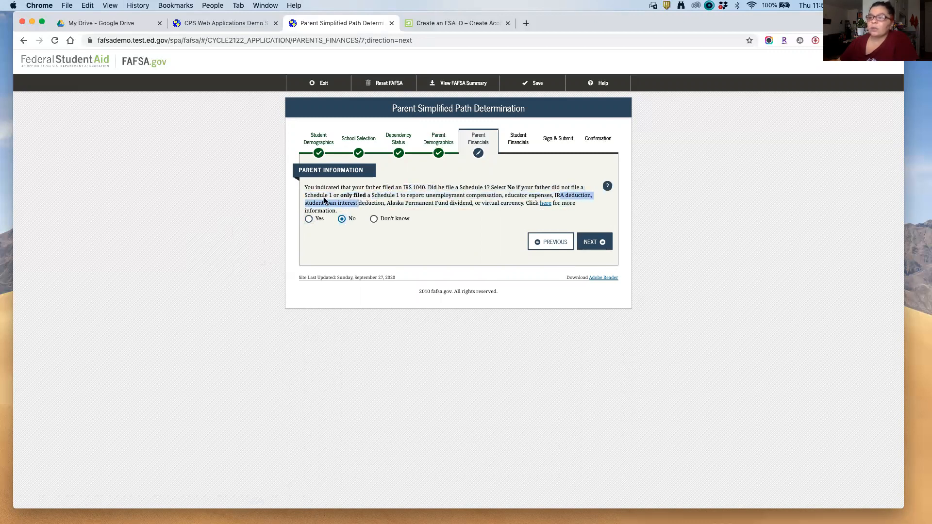
pyautogui.click(222, 203)
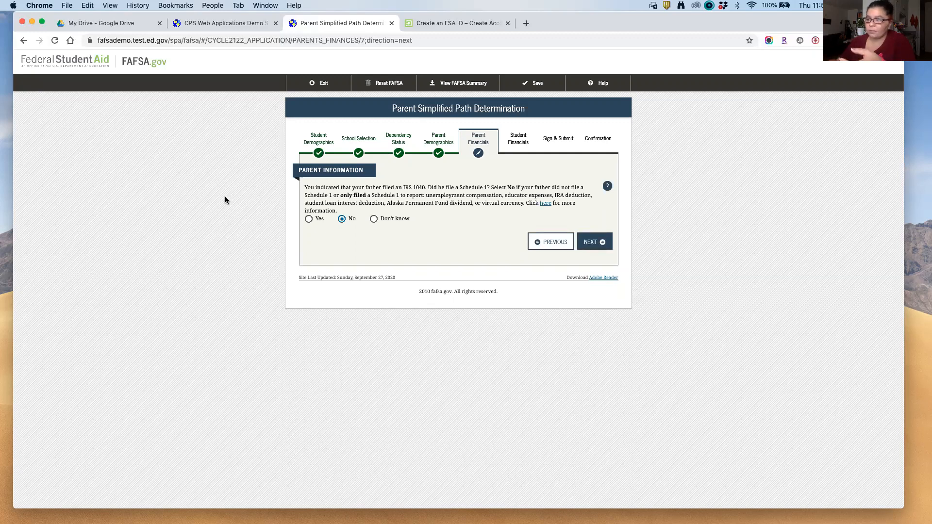
pyautogui.click(600, 242)
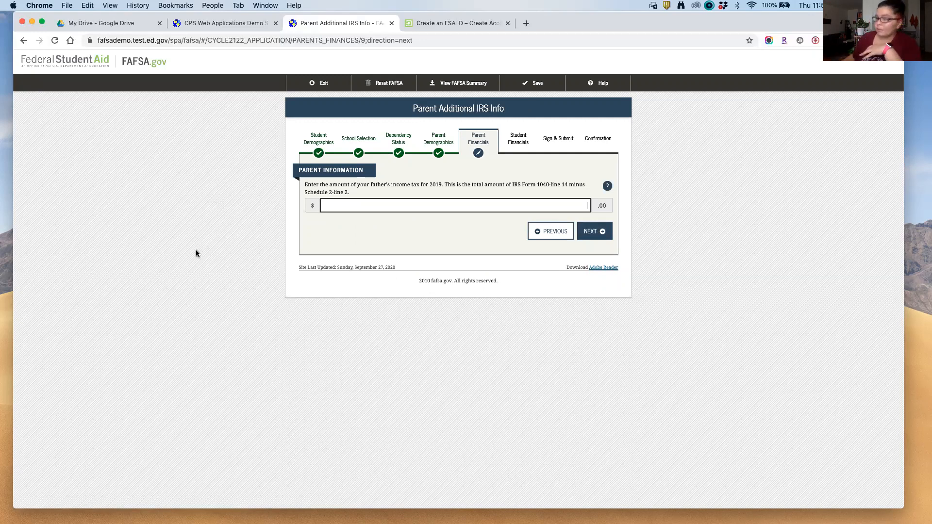
# Step: Enter 0 for the father's 2019 income tax
pyautogui.write('0')
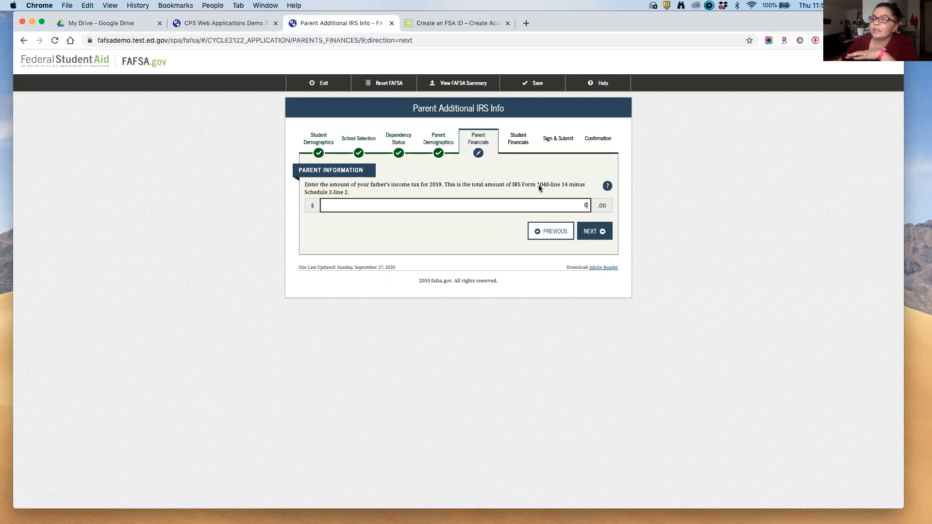
pyautogui.moveTo(538, 184); pyautogui.dragTo(547, 190)
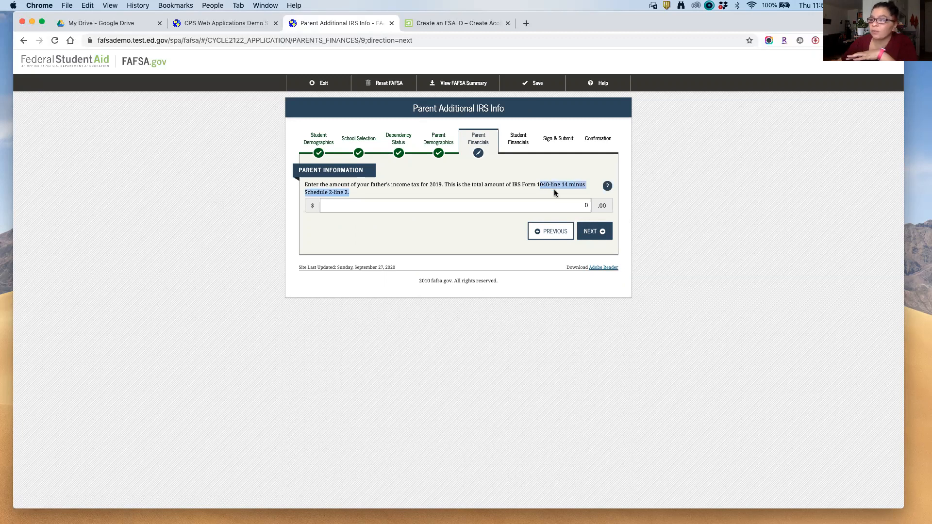
pyautogui.click(595, 233)
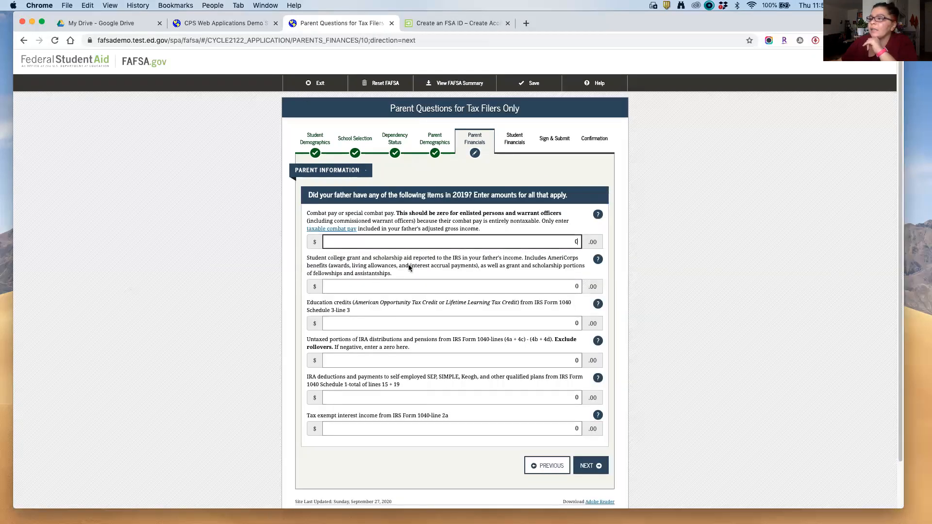
# Step: Leave every Tax Filers Only amount, including combat pay, at 0 and reach Additional Financial Info
pyautogui.moveTo(313, 214); pyautogui.dragTo(480, 232)
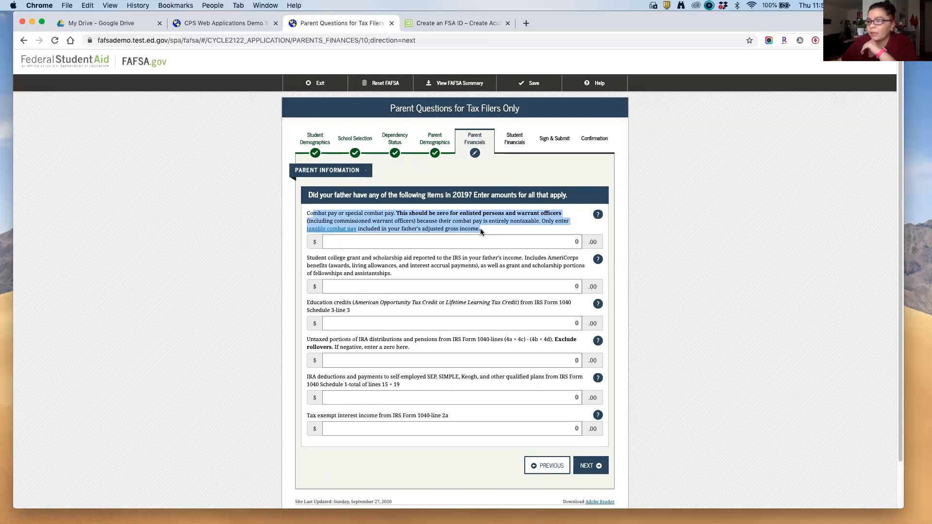
pyautogui.scroll(-1, 473, 252)
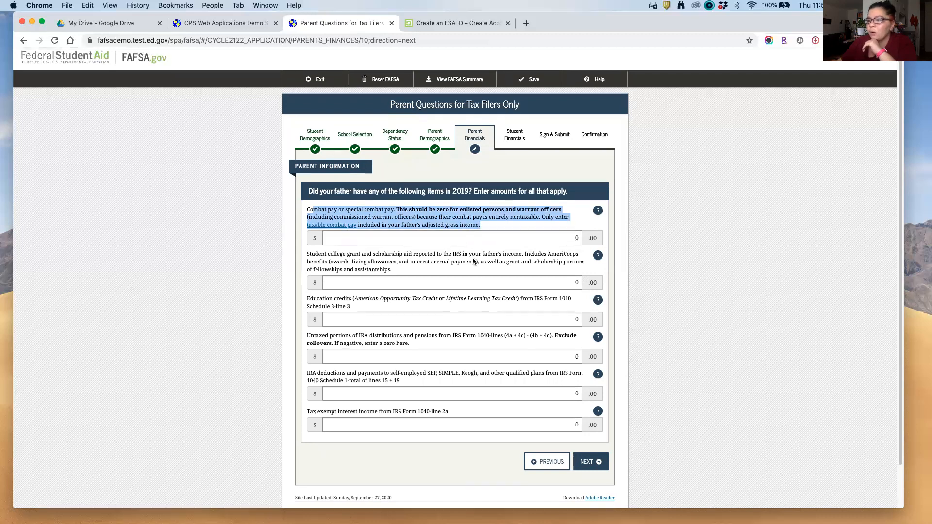
pyautogui.scroll(-1, 470, 270)
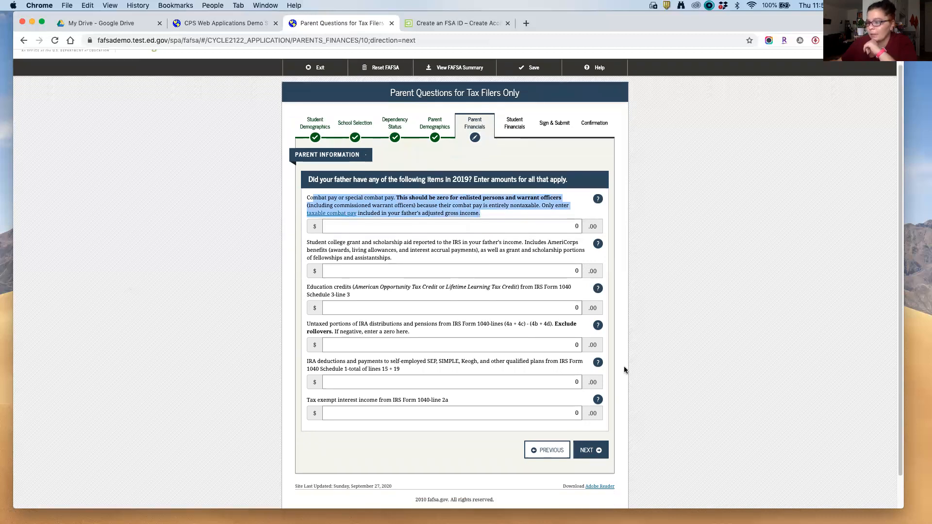
pyautogui.click(595, 450)
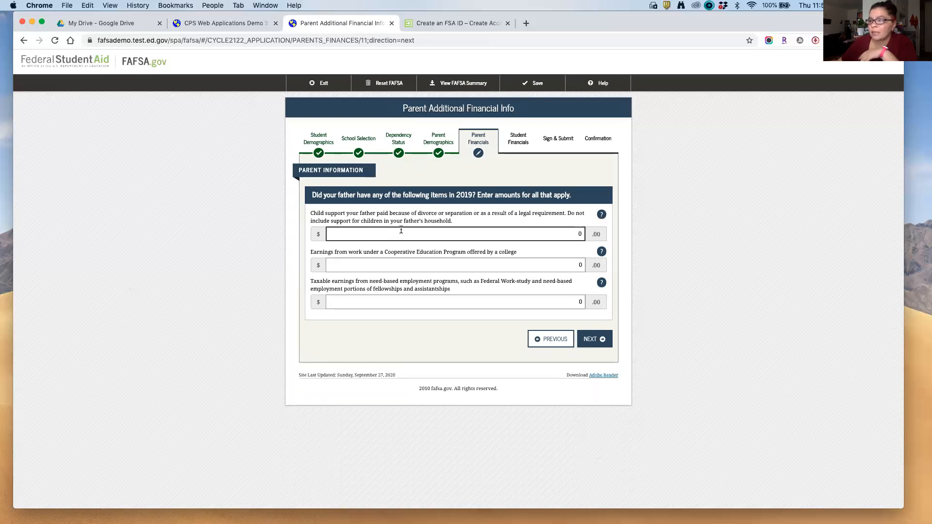
pyautogui.moveTo(481, 282); pyautogui.dragTo(520, 289)
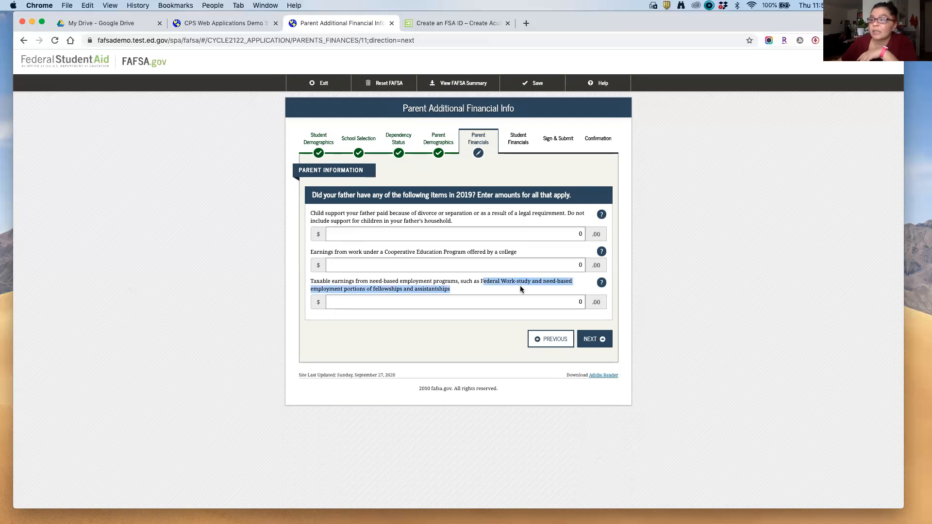
pyautogui.click(519, 289)
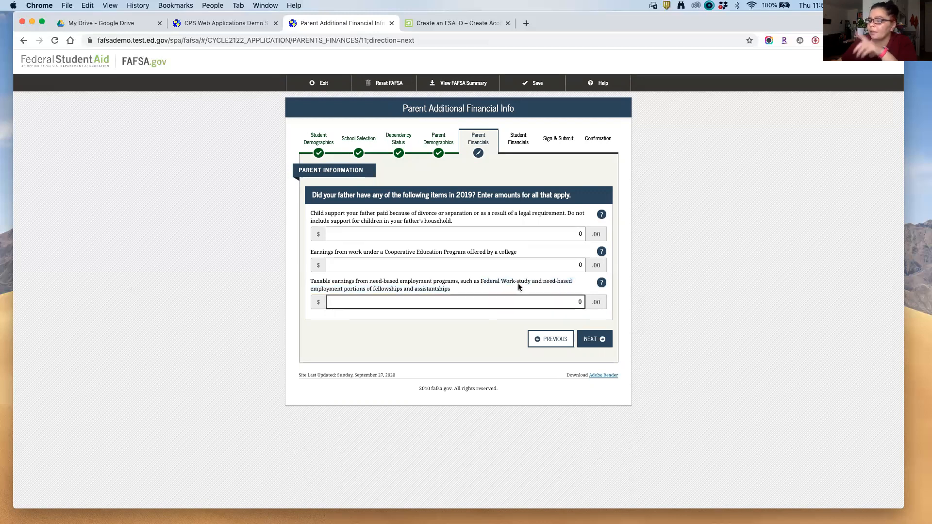
# Step: Keep the additional financial amounts at 0 and enter 250 for child support received
pyautogui.click(599, 342)
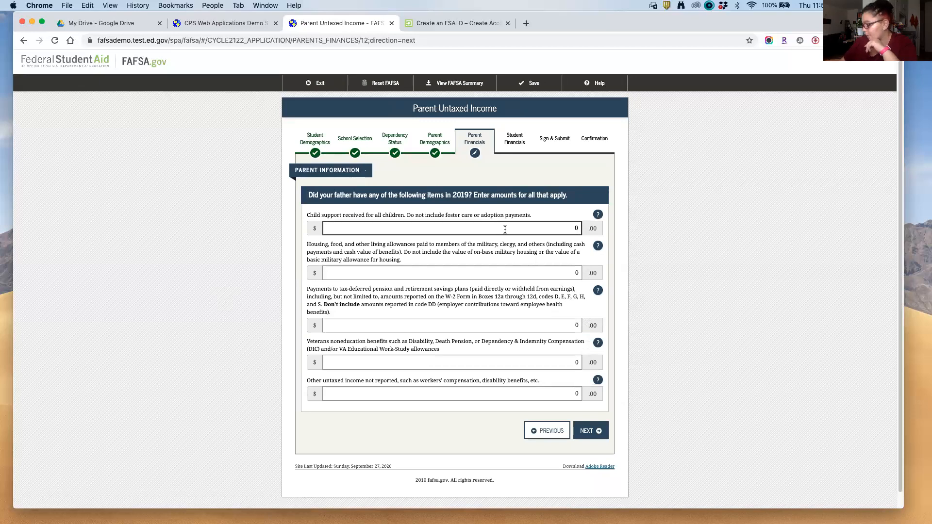
pyautogui.write('250')
pyautogui.press('BackSpace')
pyautogui.press('BackSpace')
pyautogui.press('BackSpace')
pyautogui.press('BackSpace')
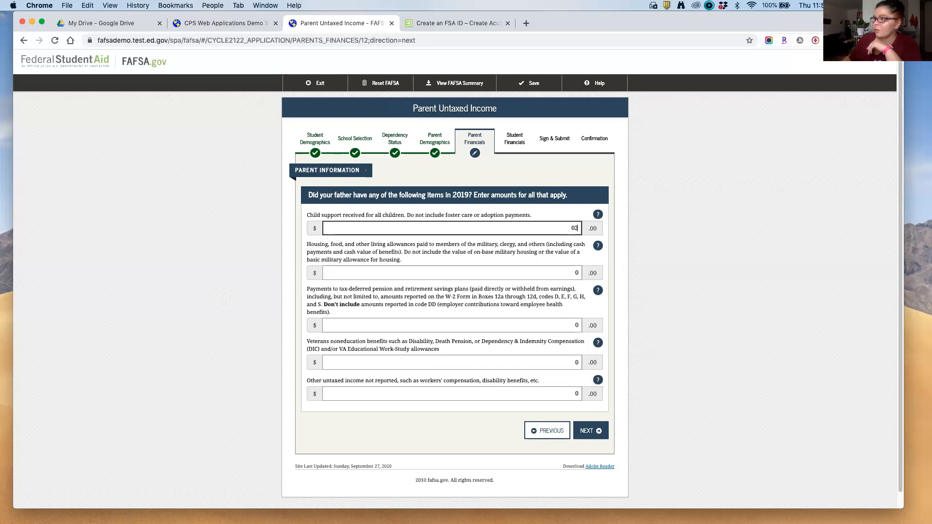
pyautogui.write('250')
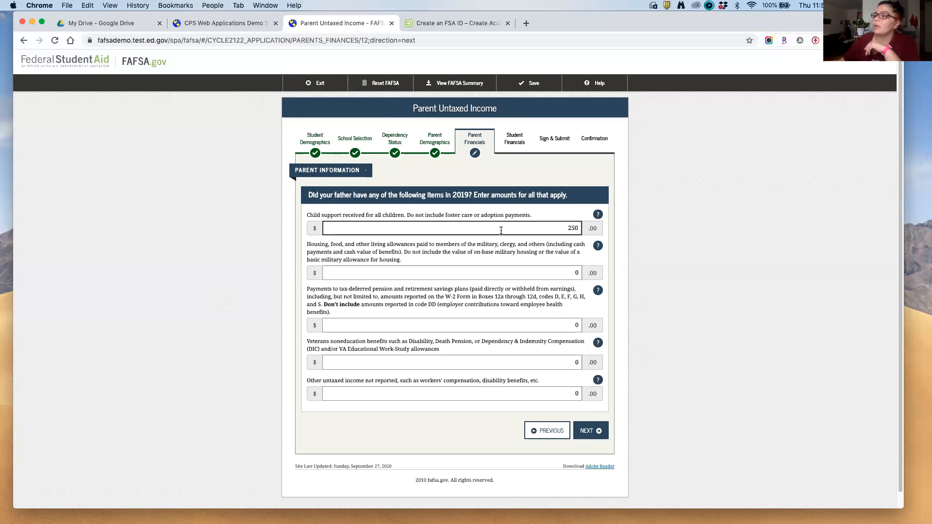
pyautogui.click(203, 351)
pyautogui.scroll(-1, 200, 351)
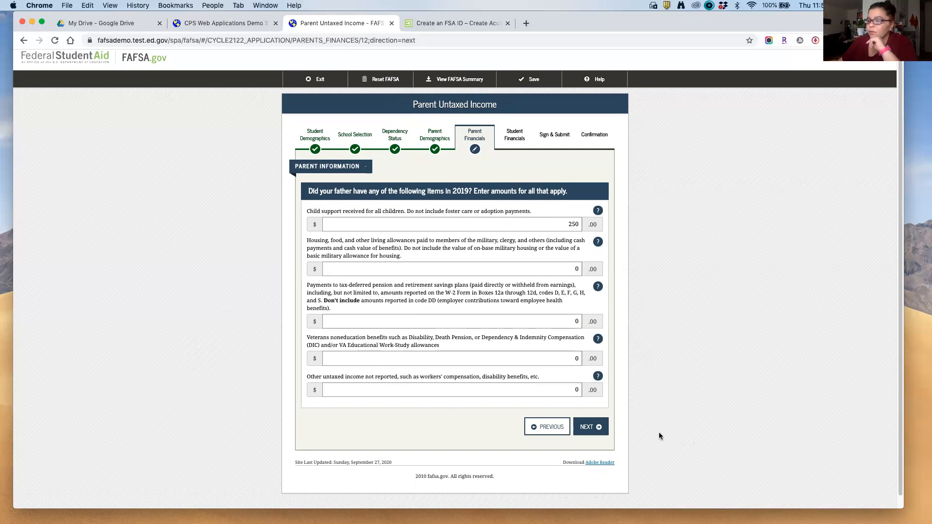
# Step: Answer Yes to skipping the father's asset questions on Parent Assets
pyautogui.click(594, 430)
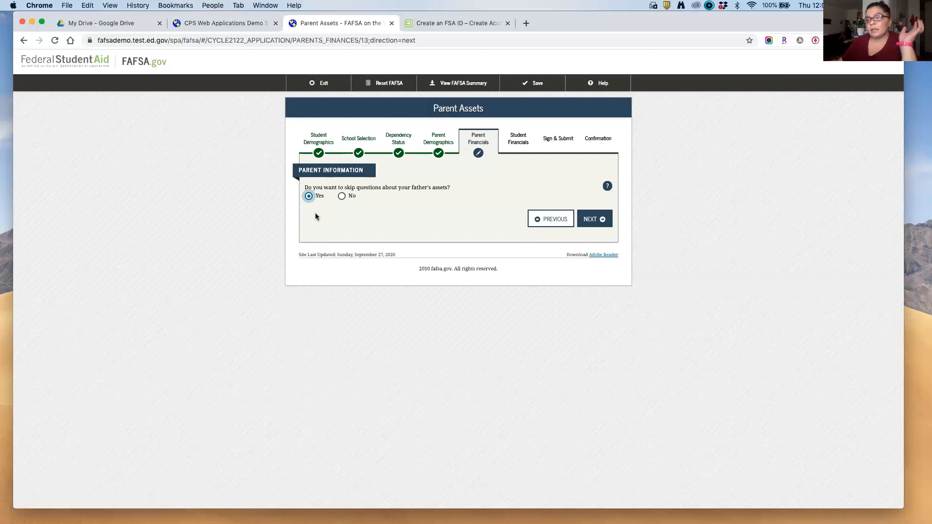
pyautogui.moveTo(341, 188); pyautogui.dragTo(381, 189)
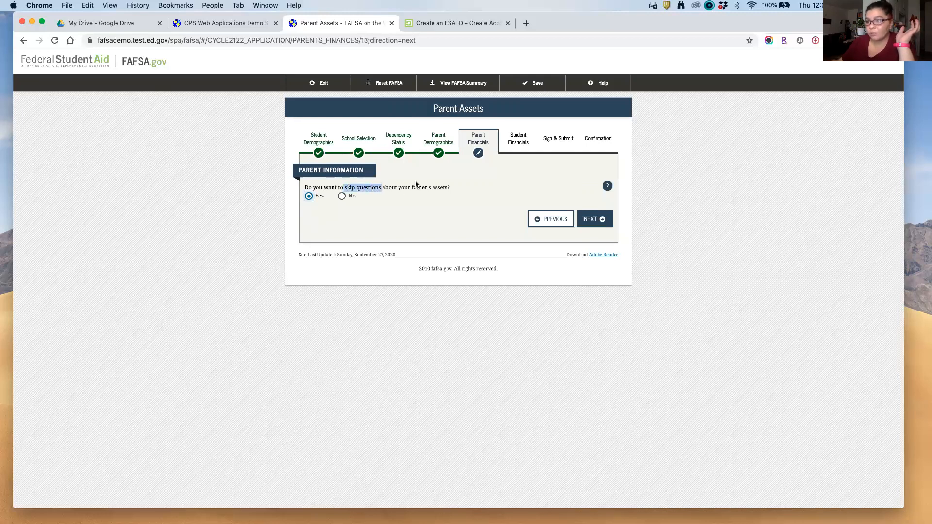
pyautogui.click(341, 196)
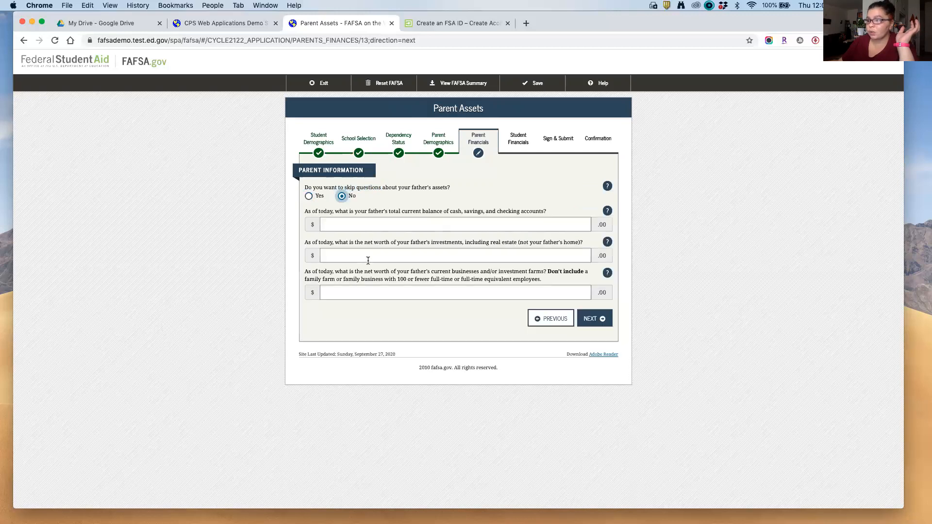
pyautogui.click(308, 196)
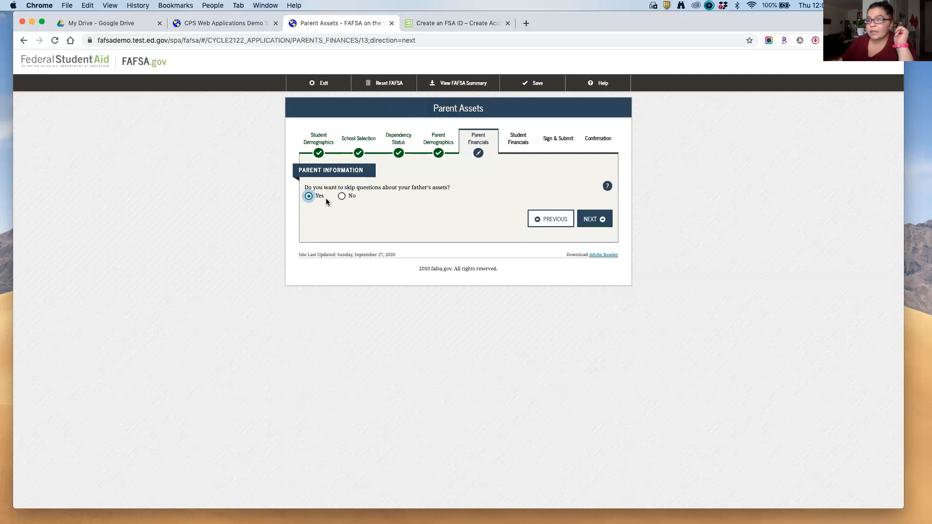
pyautogui.moveTo(345, 187); pyautogui.dragTo(377, 190)
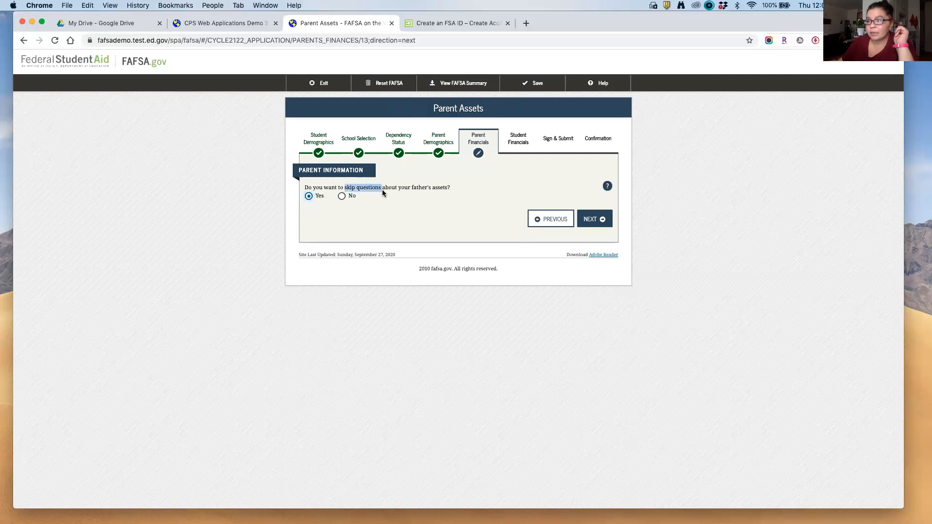
pyautogui.click(386, 219)
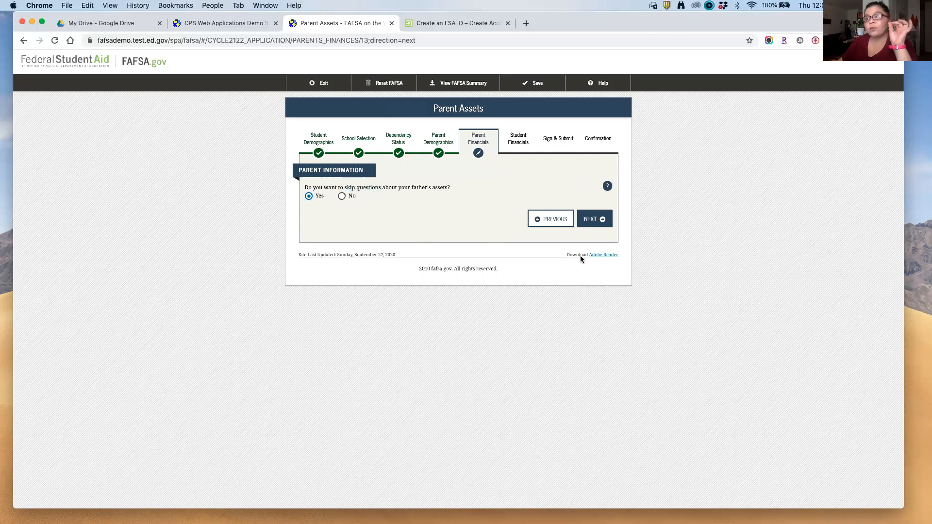
# Step: Mark the student's 2019 tax return as 'Not going to file'
pyautogui.click(601, 222)
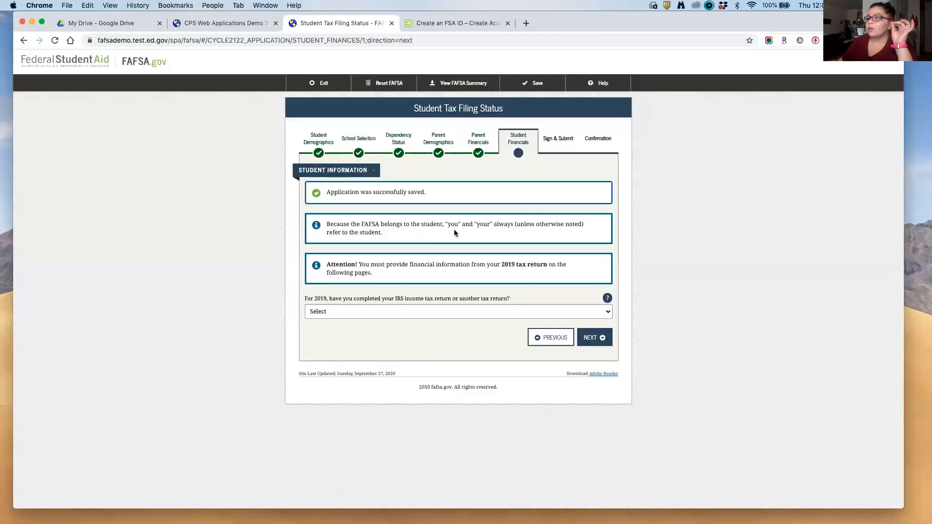
pyautogui.click(363, 311)
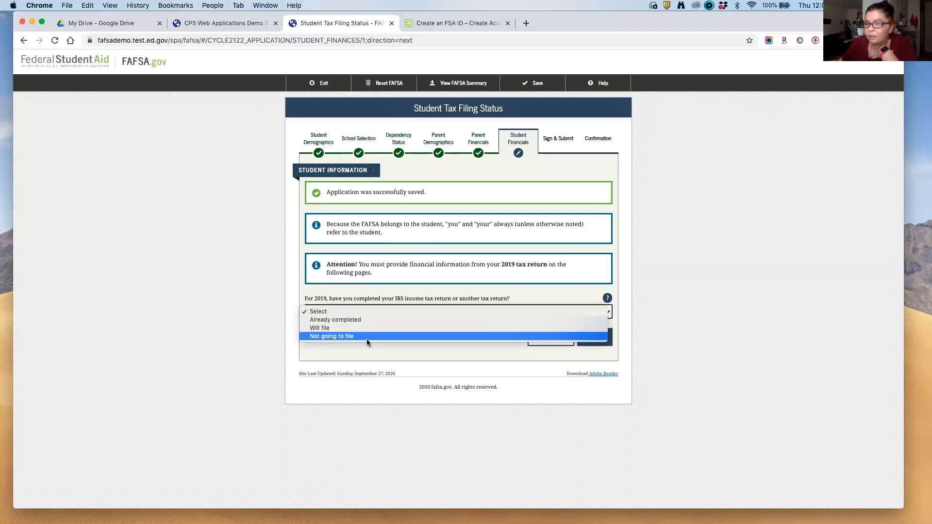
pyautogui.click(366, 337)
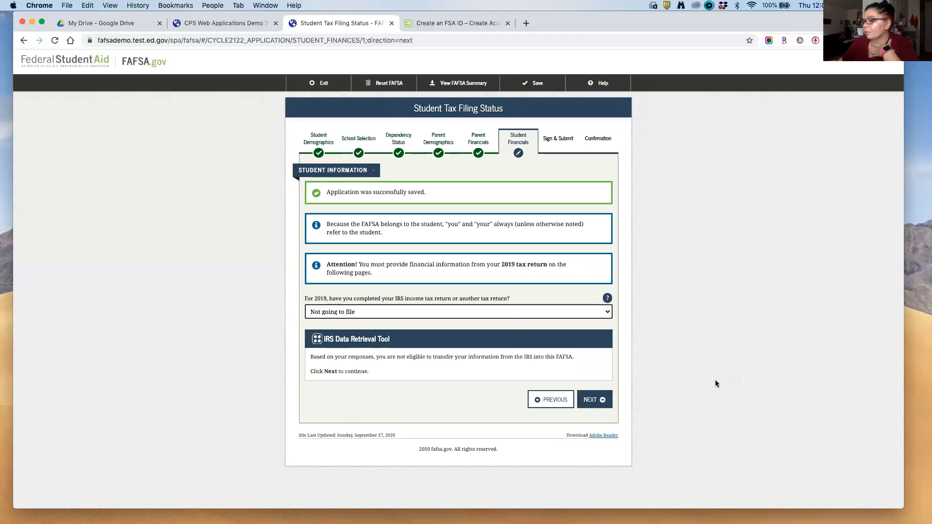
pyautogui.click(604, 405)
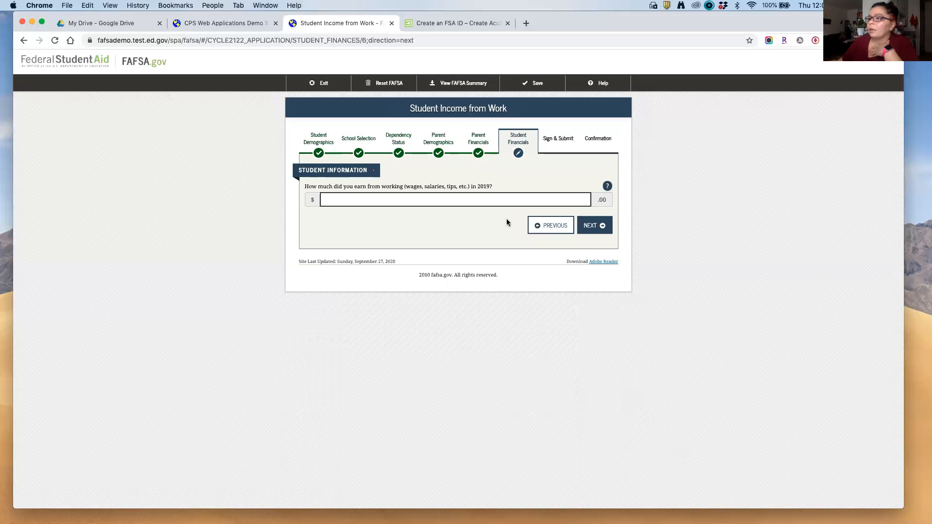
# Step: Enter $500 student work earnings, keep other amounts at 0, and keep Yes to skip assets
pyautogui.write('500')
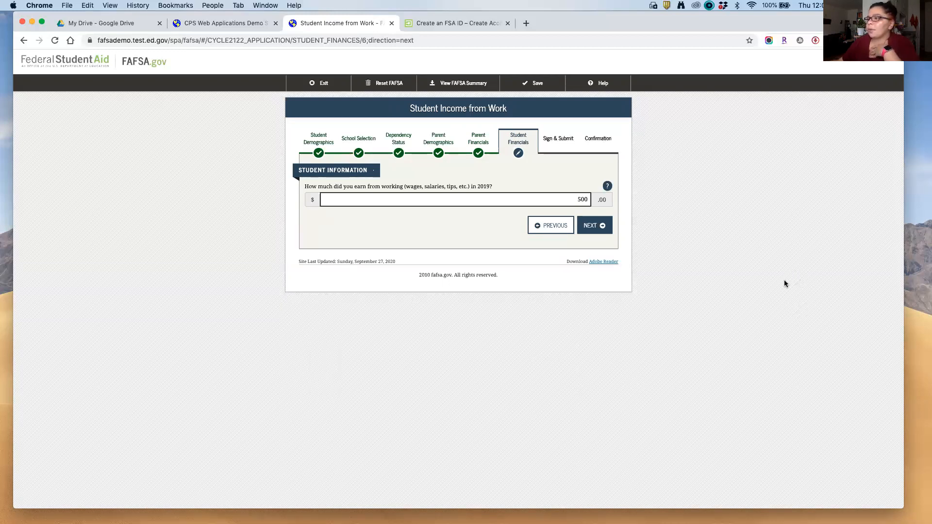
pyautogui.click(595, 229)
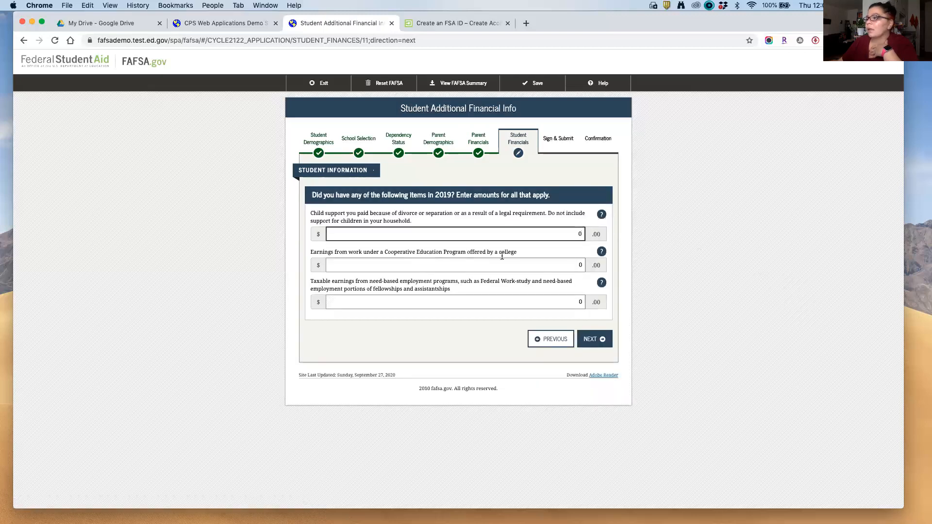
pyautogui.click(599, 344)
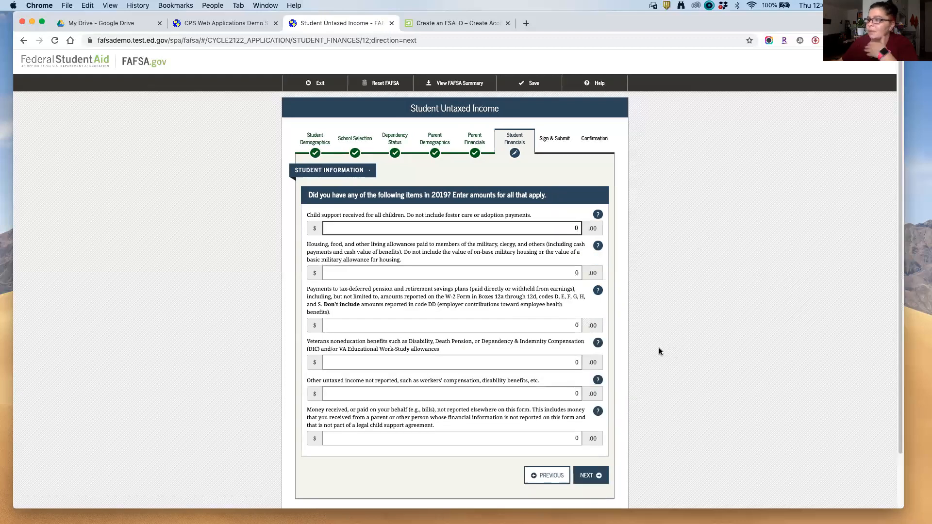
pyautogui.click(601, 476)
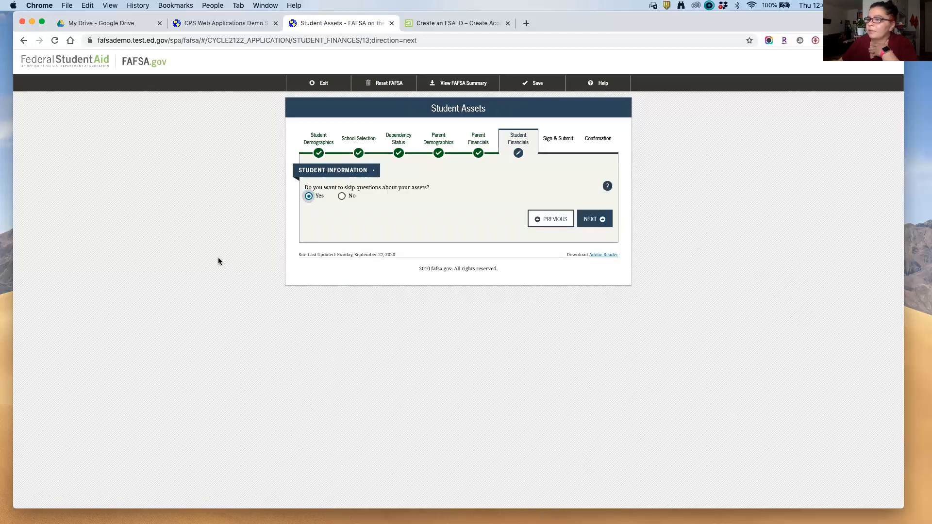
pyautogui.moveTo(344, 187); pyautogui.dragTo(432, 194)
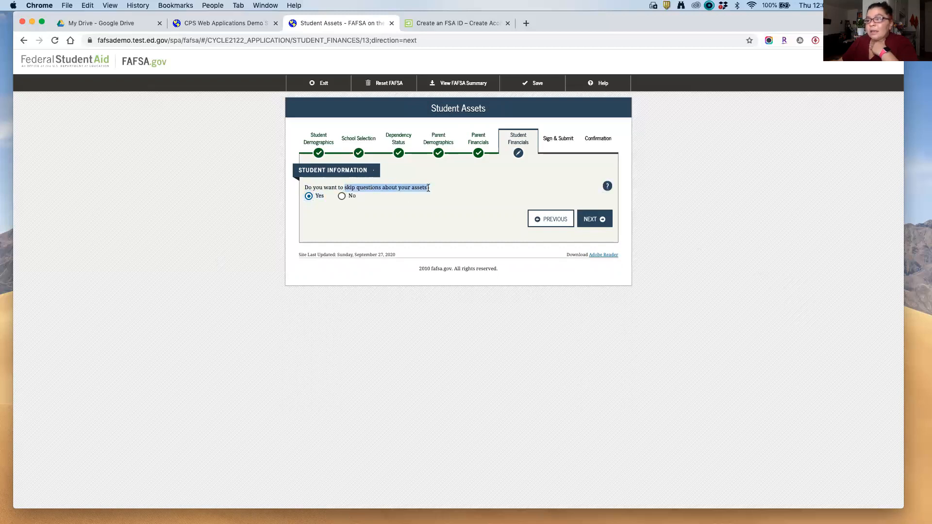
pyautogui.click(426, 216)
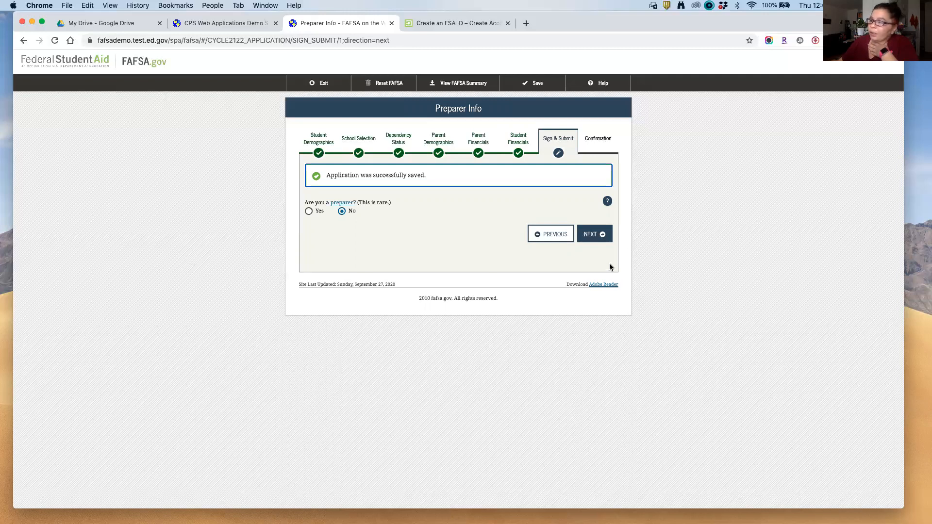
# Step: Leave preparer info blank and scroll the FAFSA Summary down to Sign & Submit
pyautogui.click(601, 234)
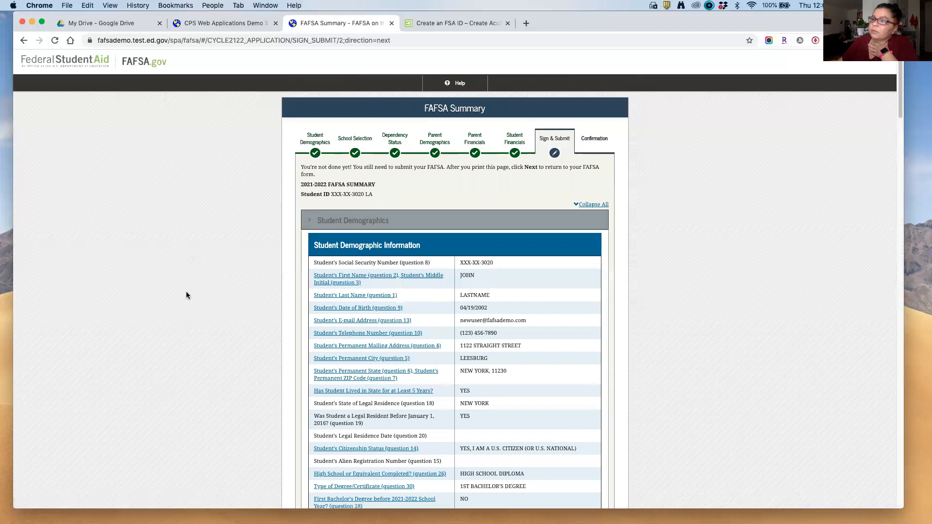
pyautogui.scroll(-3, 188, 300)
pyautogui.scroll(-10, 194, 301)
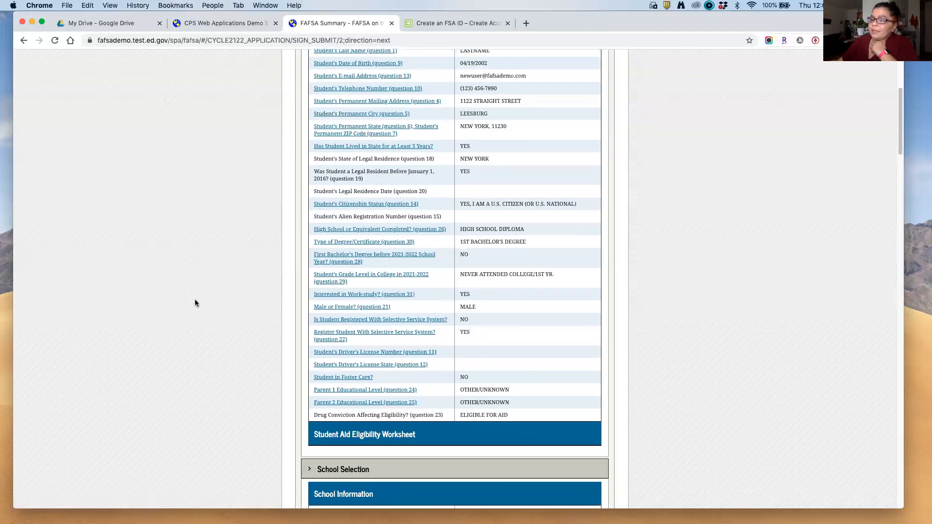
pyautogui.scroll(-8, 194, 305)
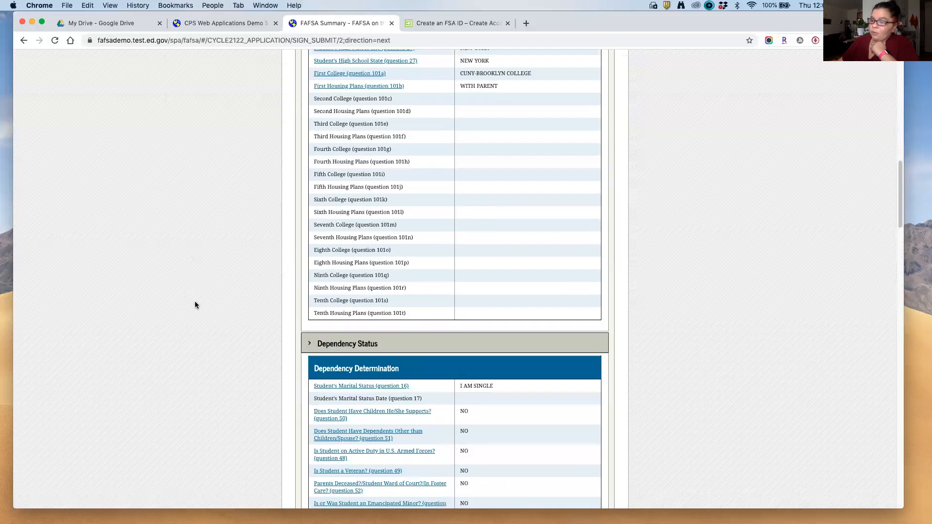
pyautogui.scroll(-5, 194, 307)
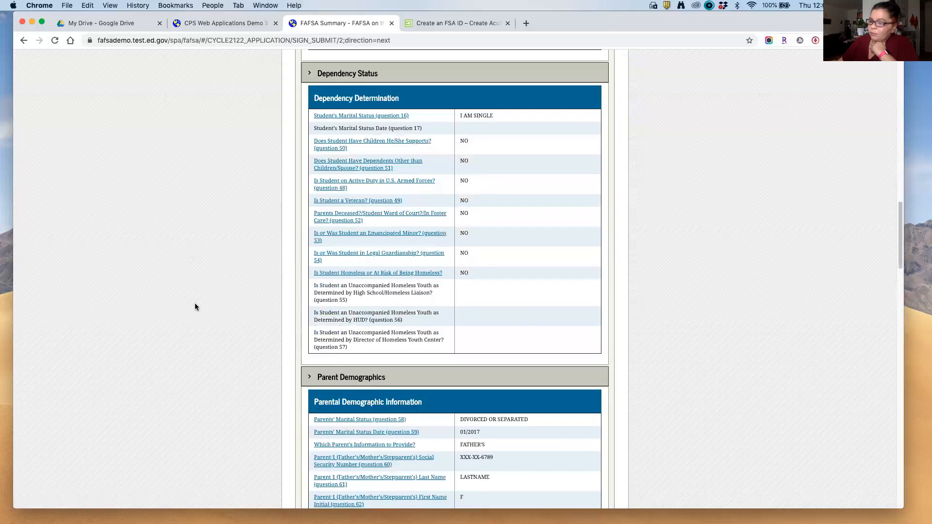
pyautogui.scroll(-4, 195, 307)
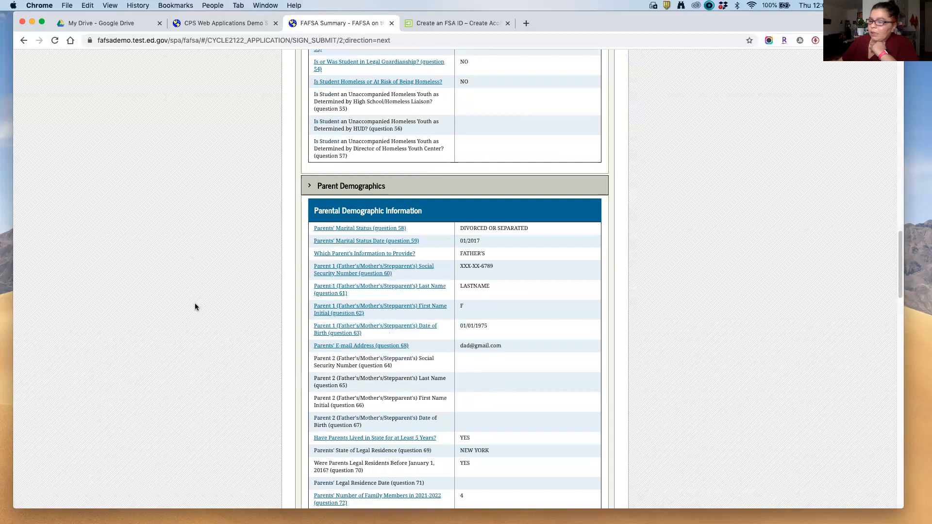
pyautogui.scroll(-16, 194, 304)
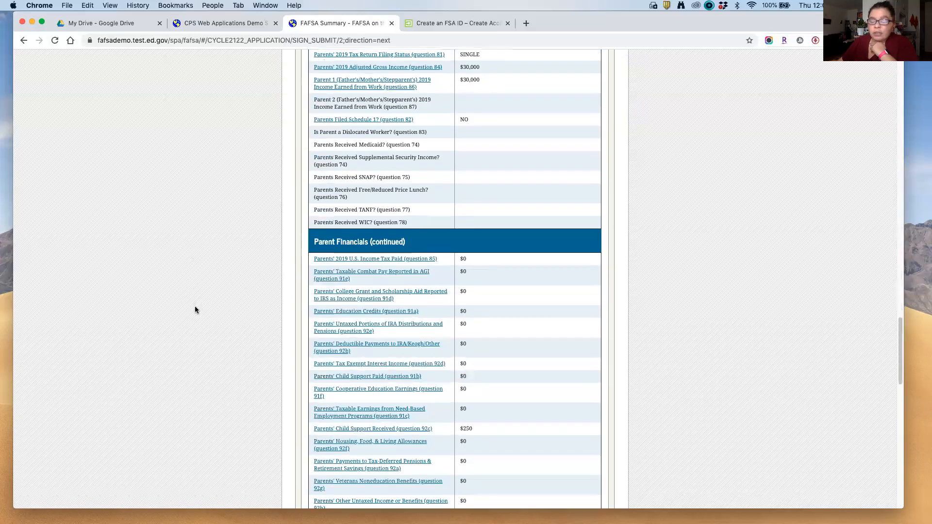
pyautogui.scroll(-5, 195, 306)
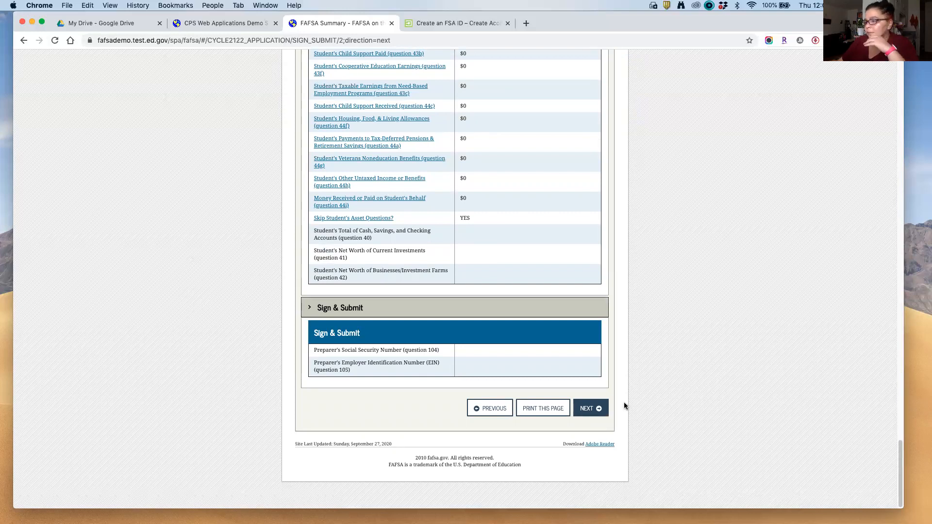
# Step: Accept the terms as the student and sign the 2021-2022 FAFSA electronically
pyautogui.click(597, 408)
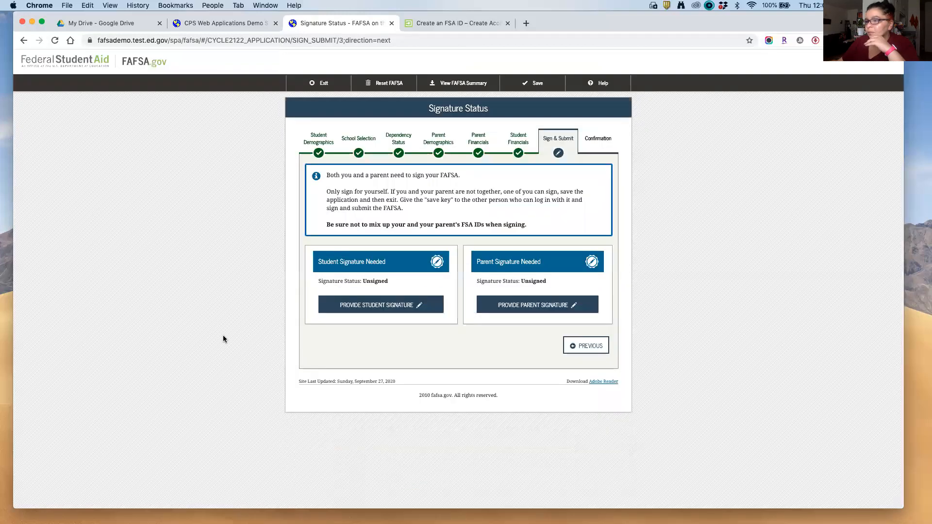
pyautogui.click(364, 313)
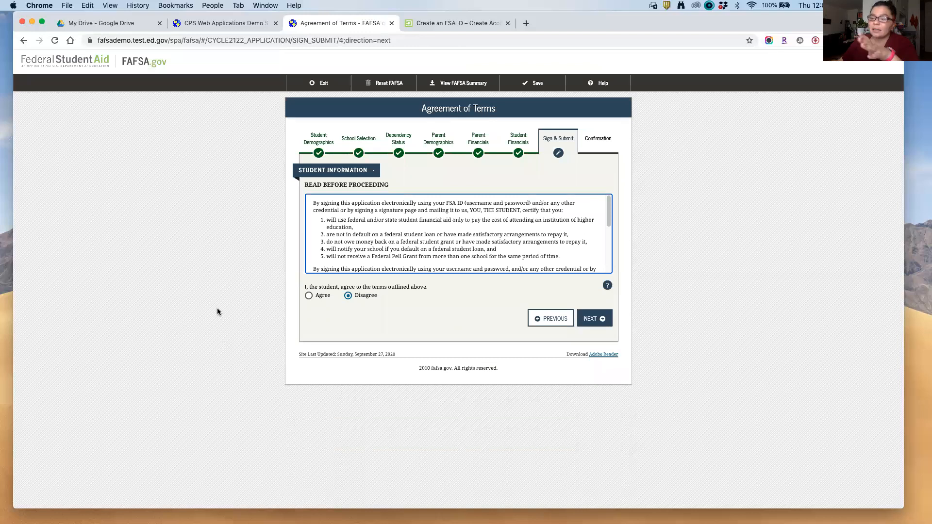
pyautogui.click(309, 296)
pyautogui.click(308, 295)
pyautogui.click(594, 318)
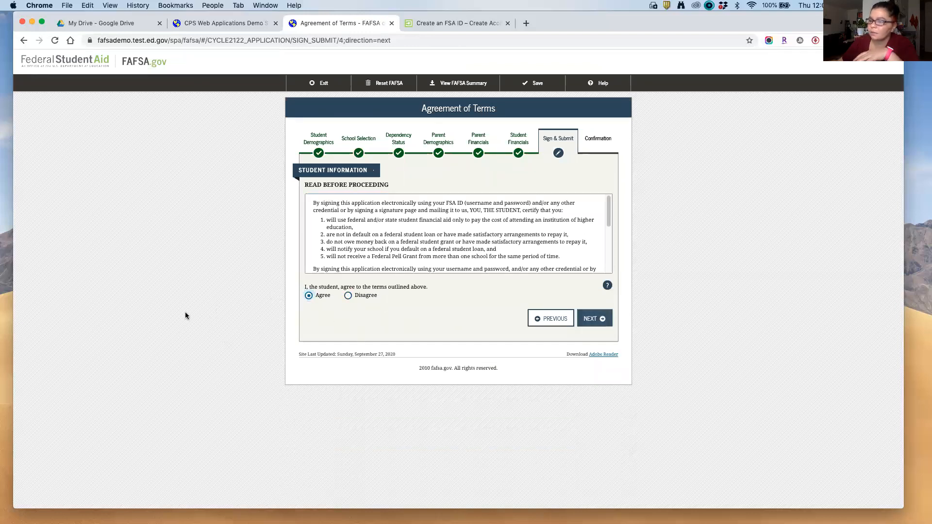
pyautogui.click(455, 243)
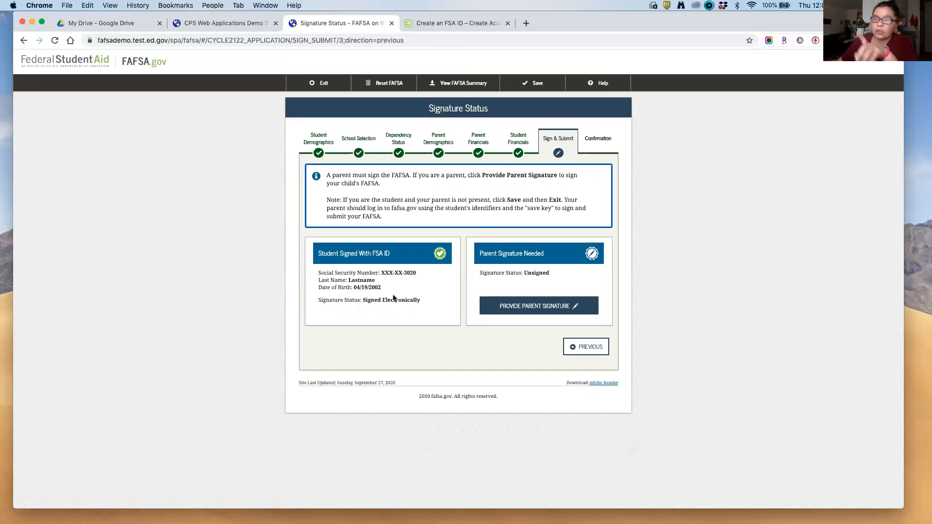
# Step: Accept the terms as the parent and go to the FSA ID password field to sign
pyautogui.click(522, 309)
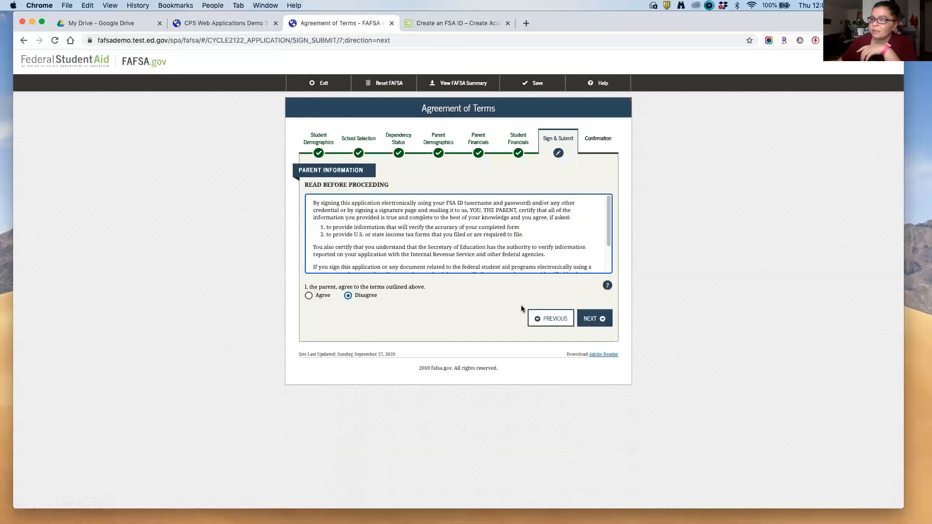
pyautogui.click(309, 295)
pyautogui.click(594, 318)
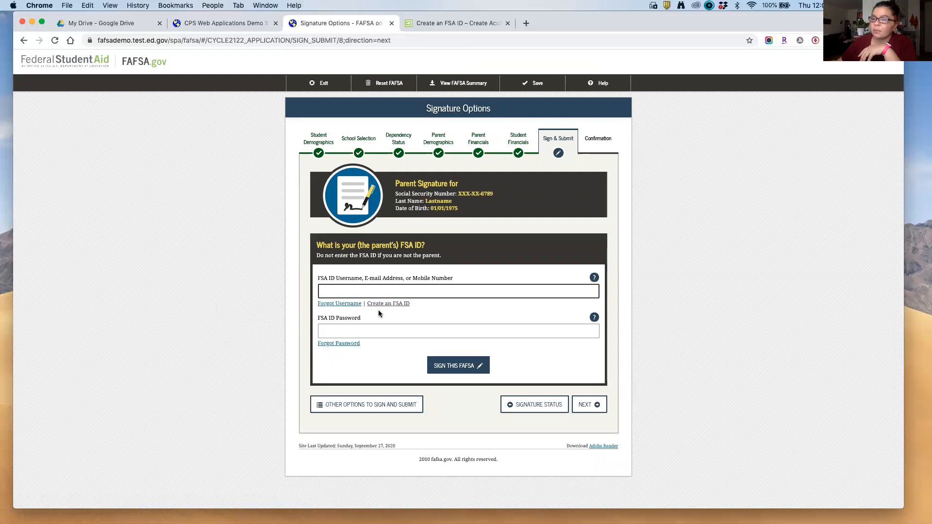
pyautogui.click(371, 330)
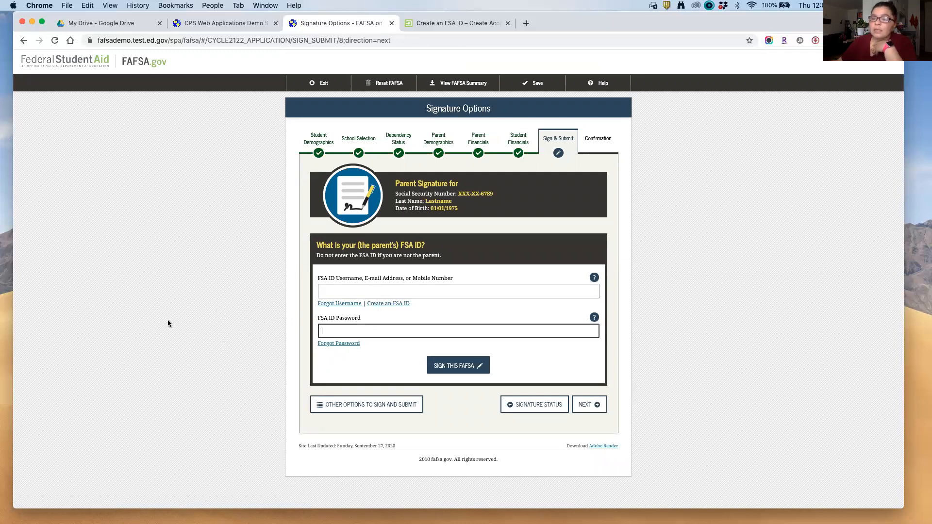
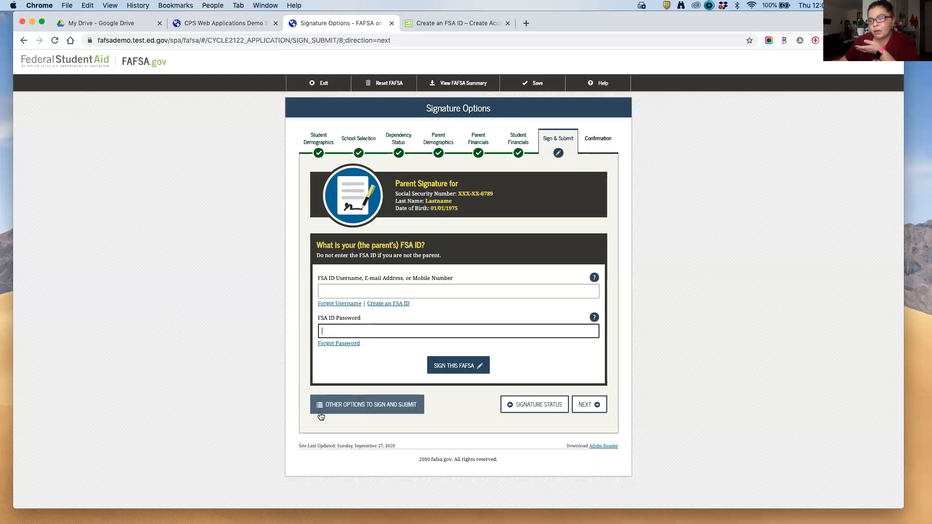
# Step: Switch the parent's signing method to Print a Signature Page and confirm it
pyautogui.click(367, 409)
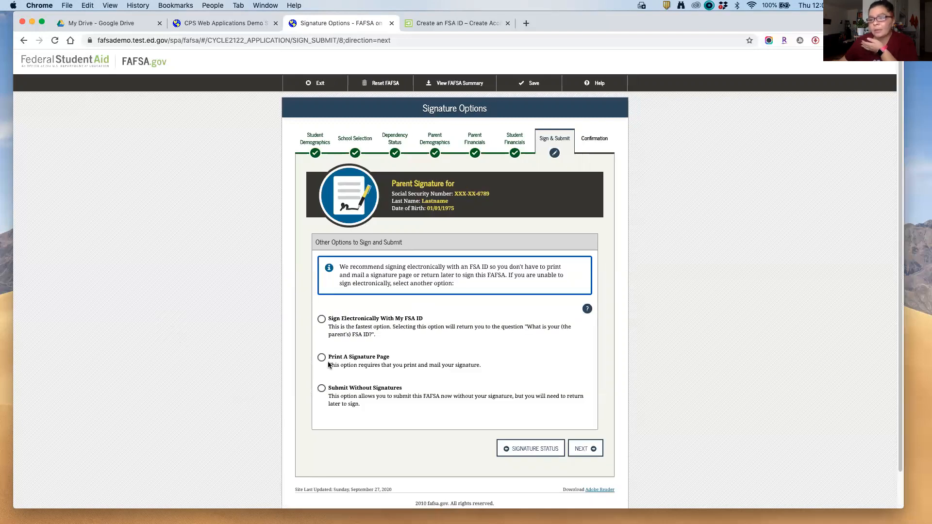
pyautogui.click(322, 359)
pyautogui.scroll(-1, 372, 391)
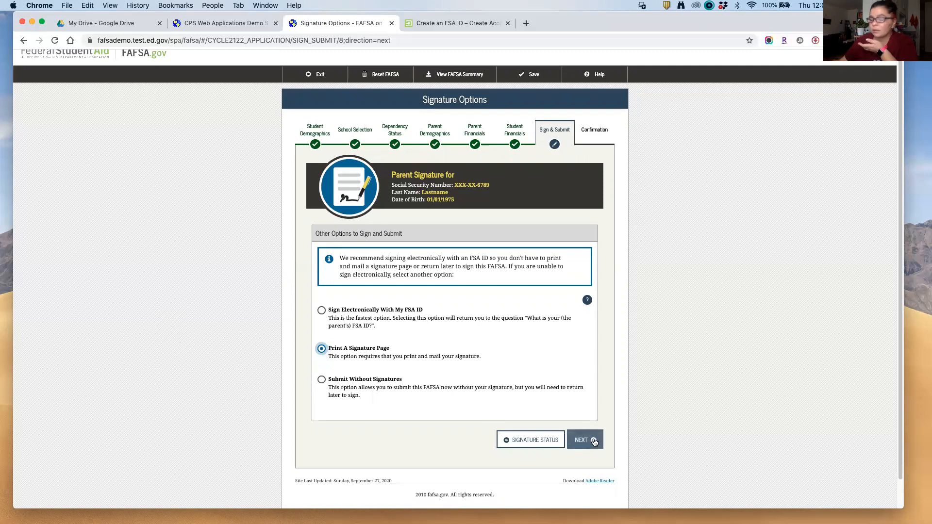
pyautogui.click(549, 433)
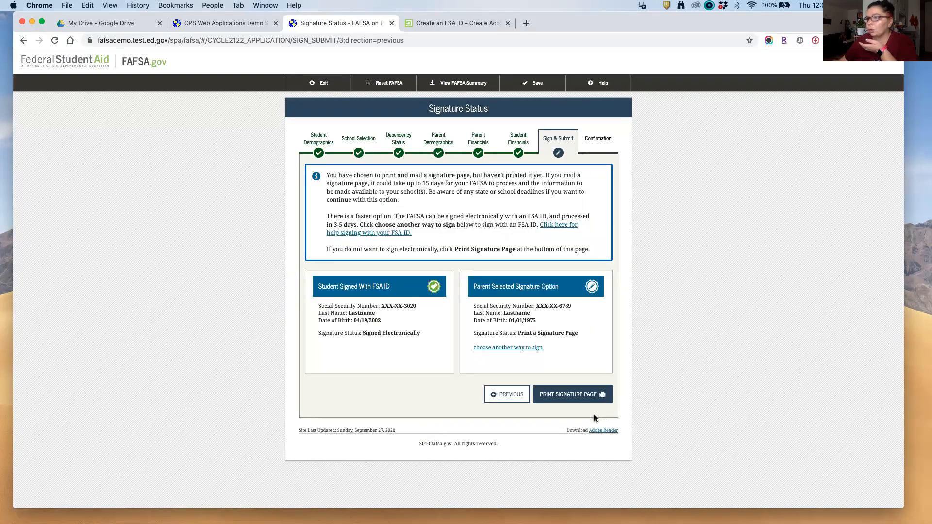
pyautogui.click(593, 397)
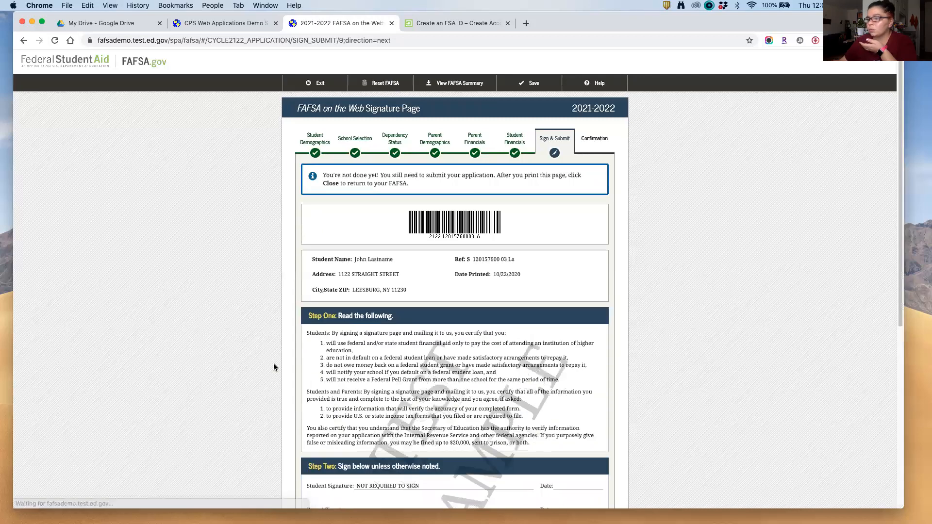
pyautogui.scroll(-5, 237, 336)
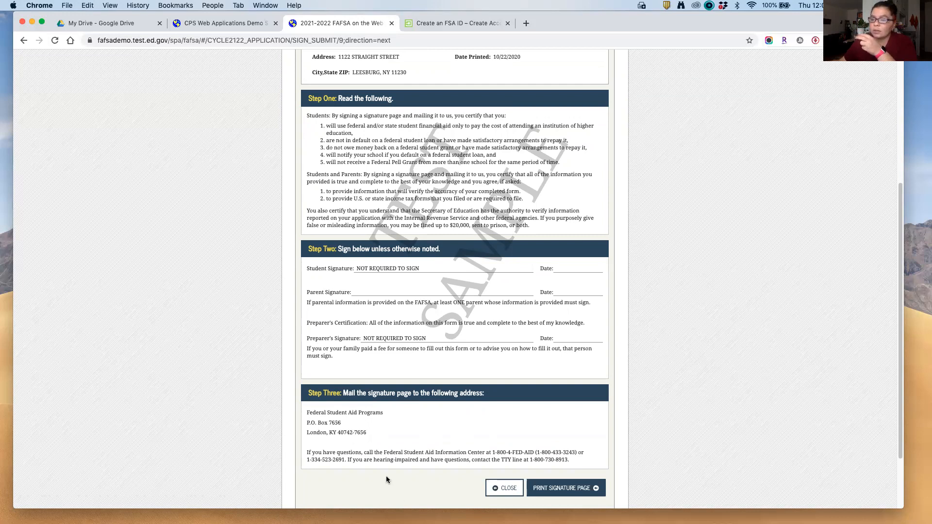
pyautogui.moveTo(374, 435); pyautogui.dragTo(247, 409)
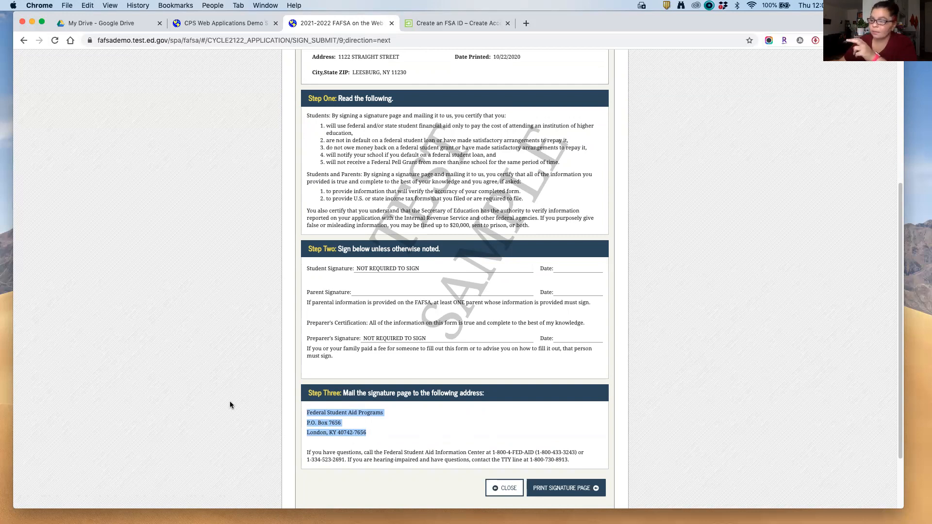
pyautogui.scroll(-1, 230, 404)
pyautogui.scroll(-3, 229, 405)
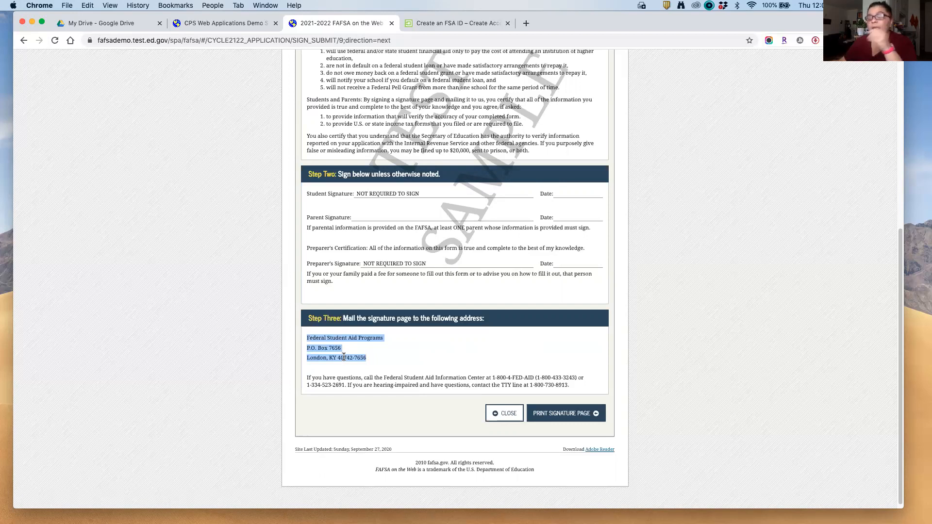
pyautogui.click(503, 418)
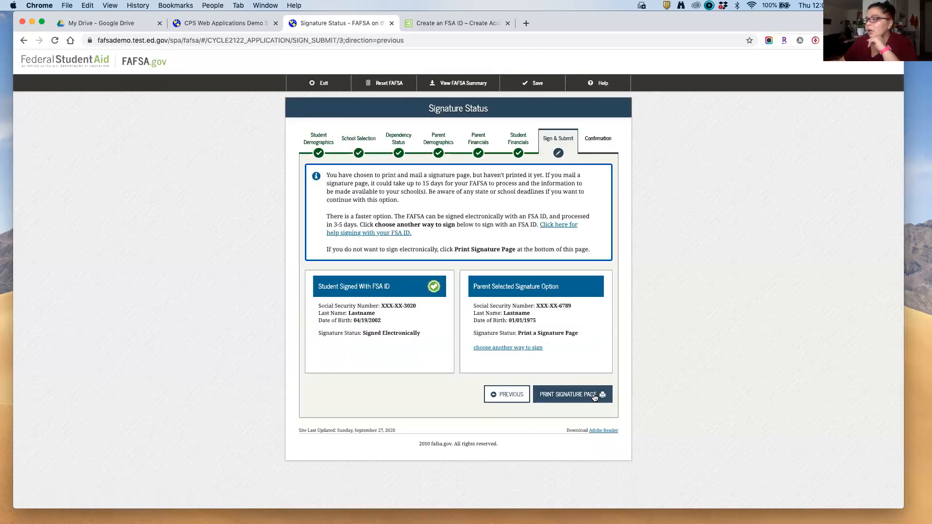
# Step: Go back to the FAFSA Summary and forward to Signature Status, twice
pyautogui.click(527, 395)
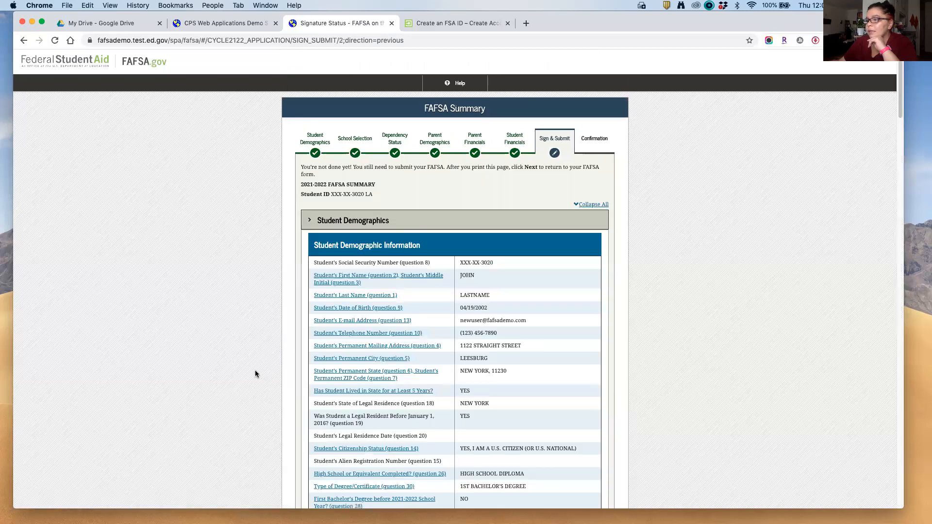
pyautogui.scroll(-5, 355, 385)
pyautogui.scroll(-20, 355, 385)
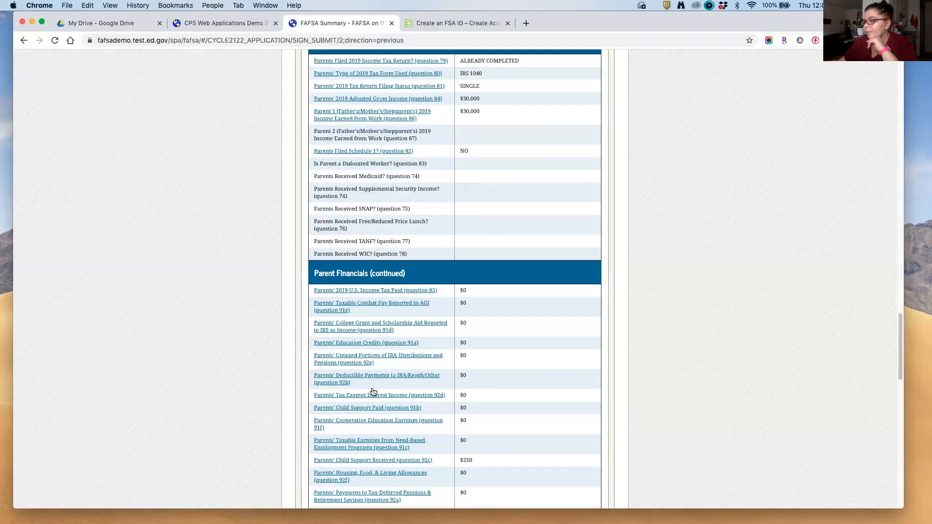
pyautogui.click(603, 406)
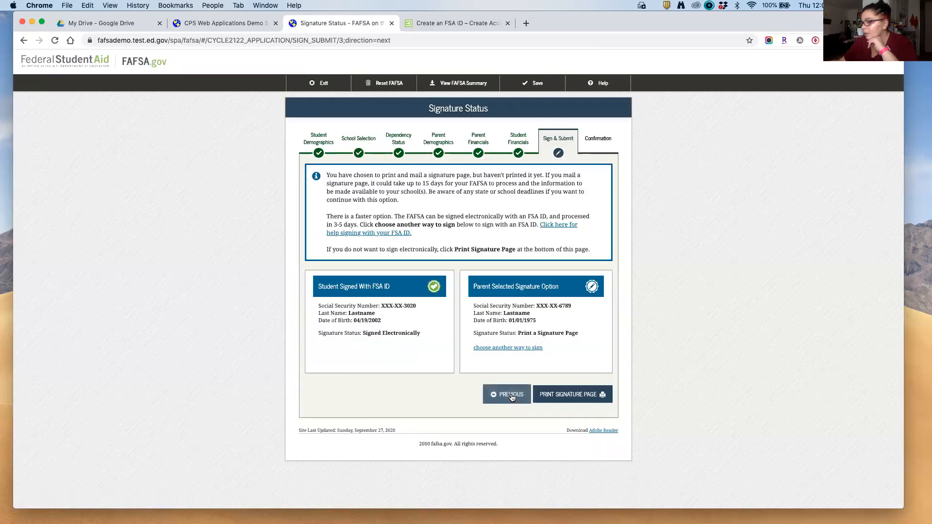
pyautogui.click(512, 395)
pyautogui.scroll(-20, 556, 374)
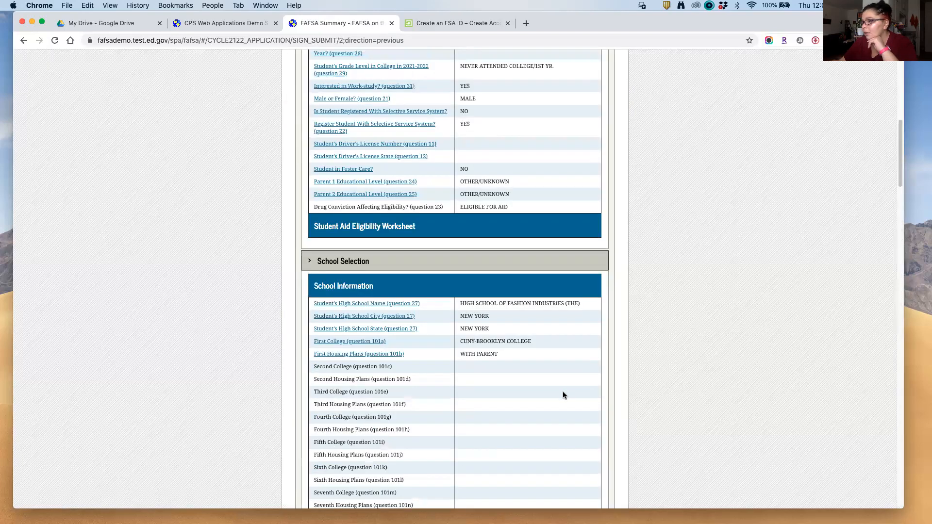
pyautogui.click(594, 410)
# Step: Choose another way to sign with blank FSA ID fields, leaving the parent Unsigned
pyautogui.click(515, 348)
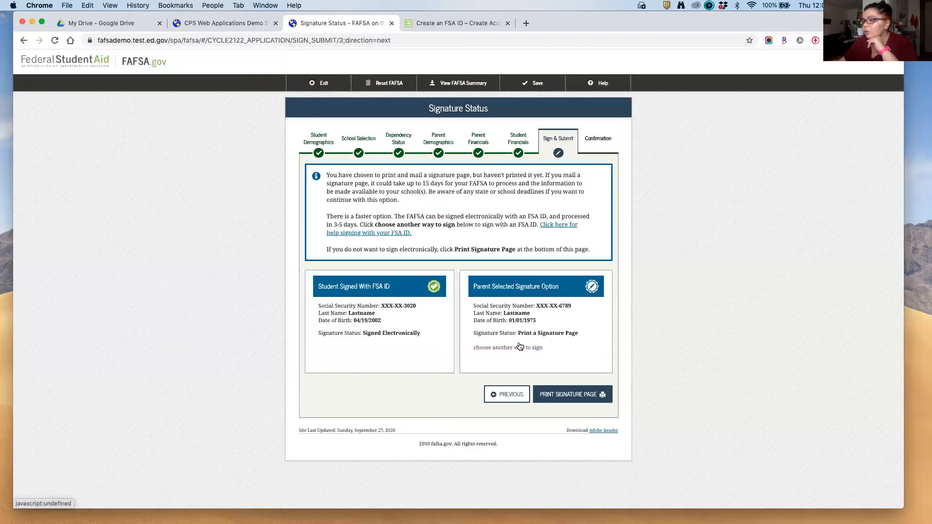
pyautogui.click(455, 367)
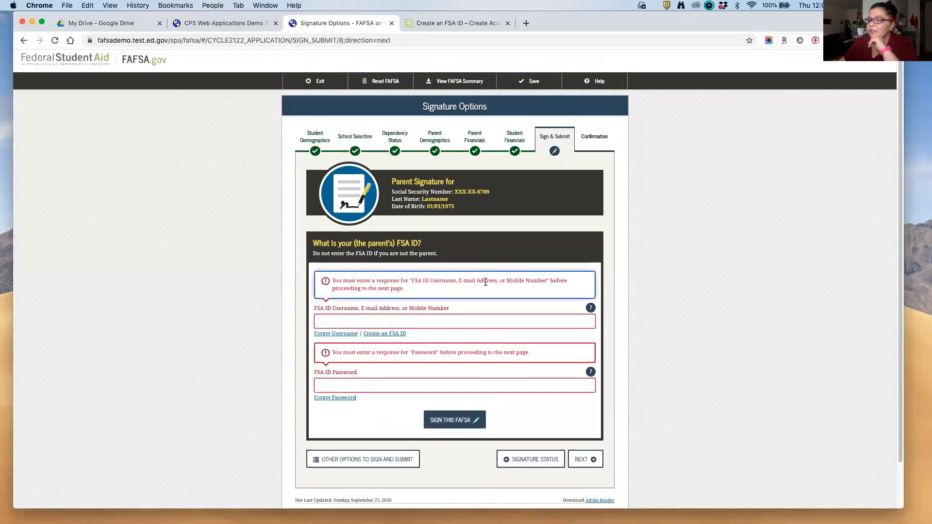
pyautogui.scroll(-2, 485, 277)
pyautogui.click(531, 409)
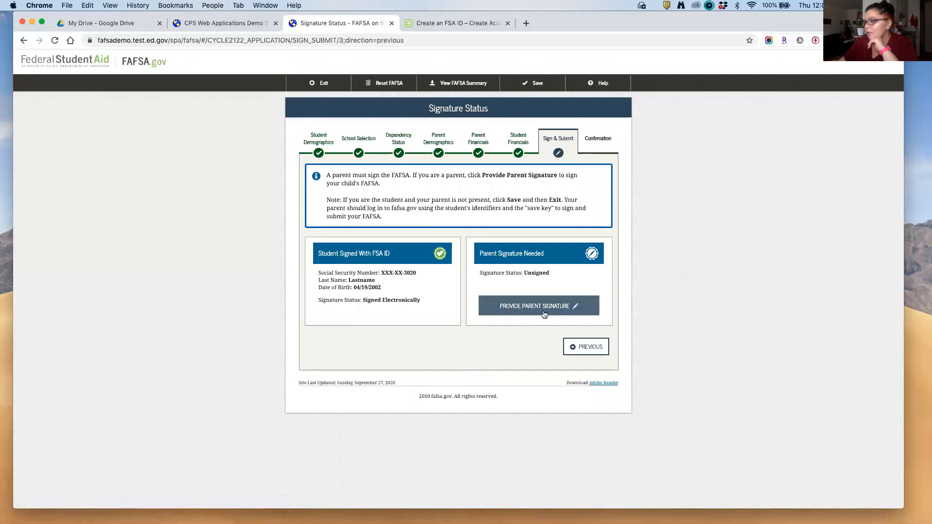
# Step: Restart the parent's signature, accept the terms and reselect Print a Signature Page
pyautogui.click(541, 312)
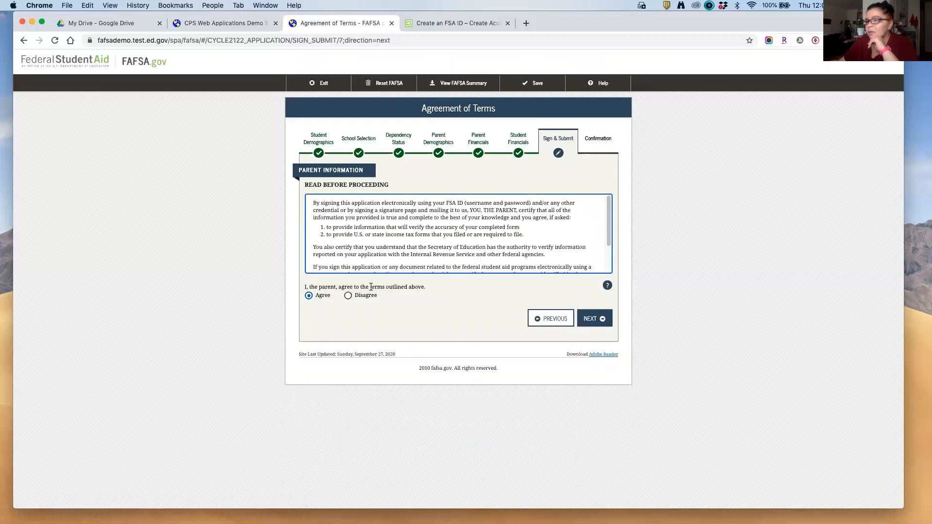
pyautogui.click(593, 318)
pyautogui.click(345, 404)
pyautogui.click(321, 357)
pyautogui.click(321, 388)
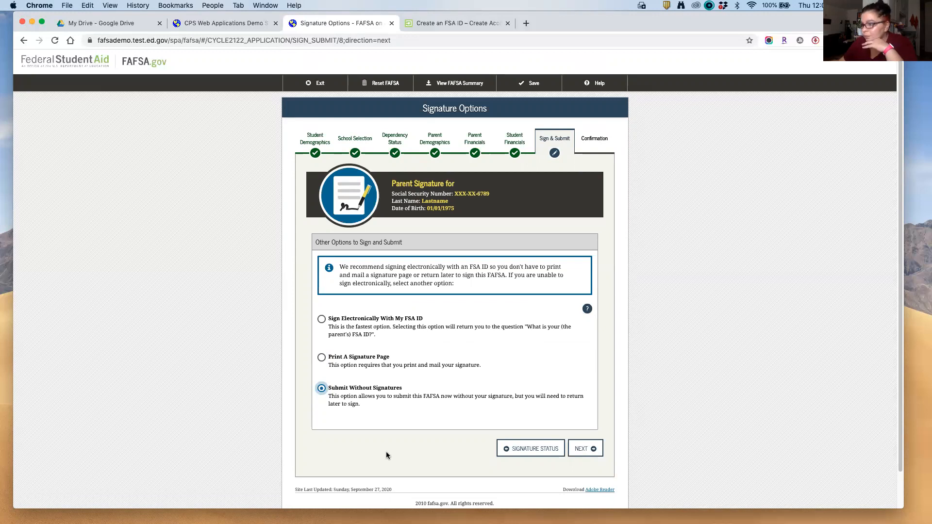
pyautogui.click(322, 358)
pyautogui.click(585, 449)
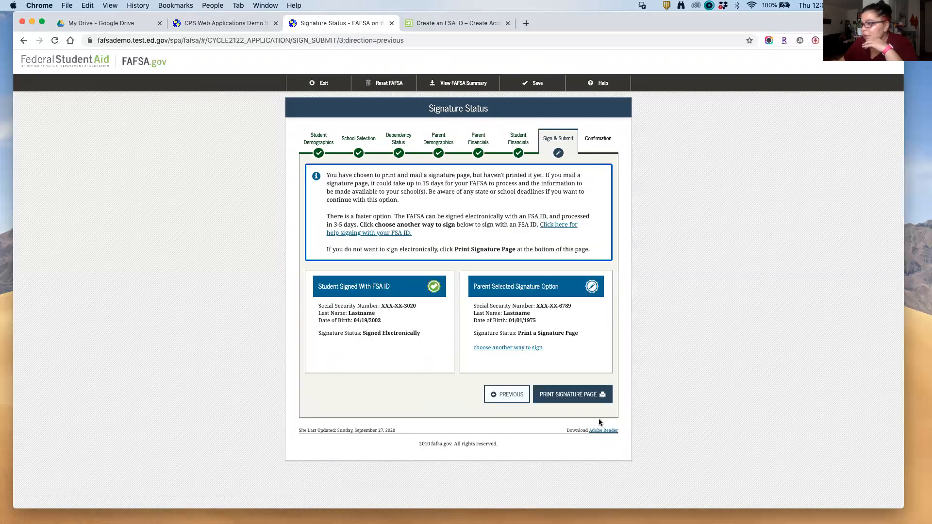
# Step: Open the printable signature page, cancel printing and close it
pyautogui.click(590, 401)
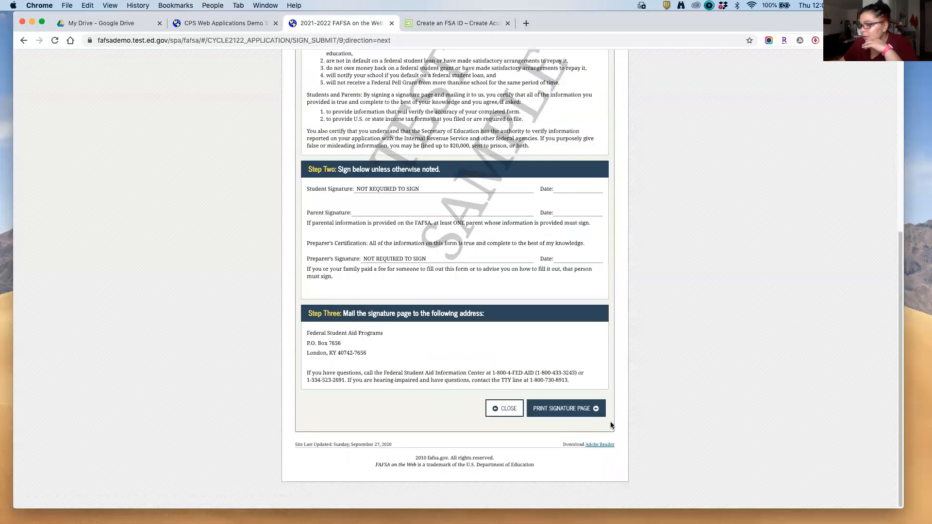
pyautogui.click(589, 412)
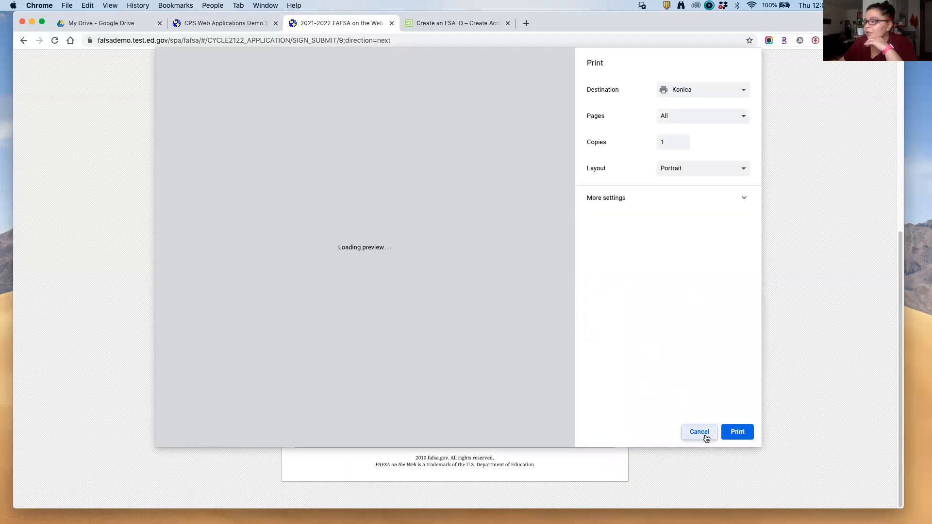
pyautogui.click(699, 432)
pyautogui.scroll(-10, 556, 375)
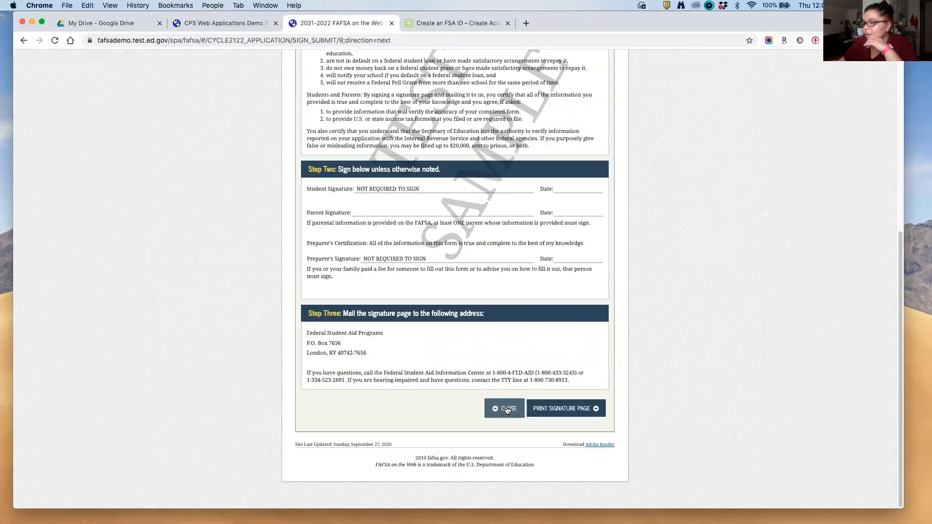
pyautogui.click(505, 408)
# Step: Return through the FAFSA Summary to the Signature Status page
pyautogui.click(423, 294)
pyautogui.scroll(-20, 577, 386)
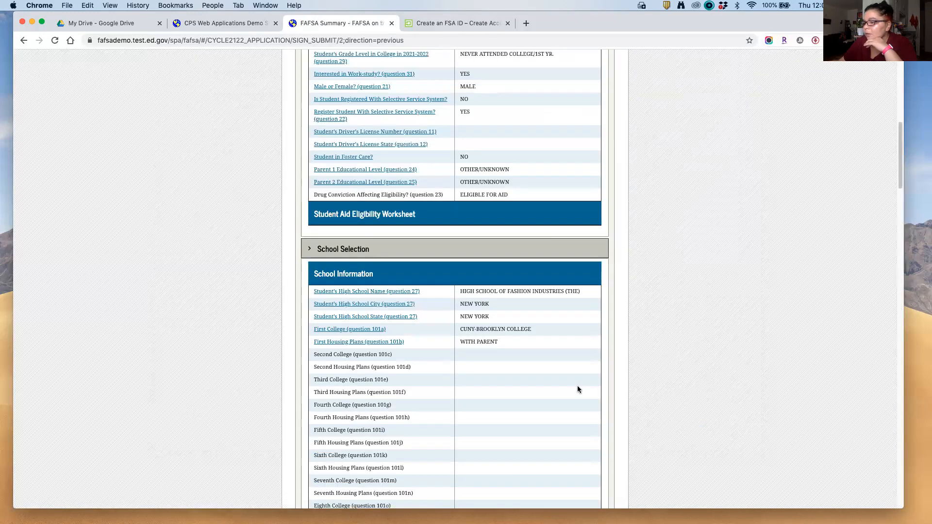
pyautogui.click(590, 408)
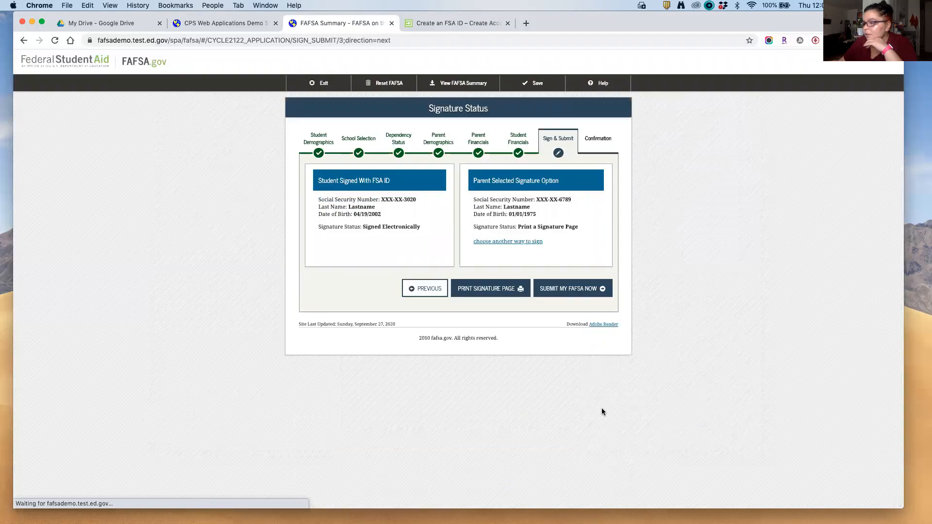
# Step: Submit the FAFSA, reaching the Confirmation Page with a $6,345.00 Pell Grant estimate
pyautogui.click(598, 296)
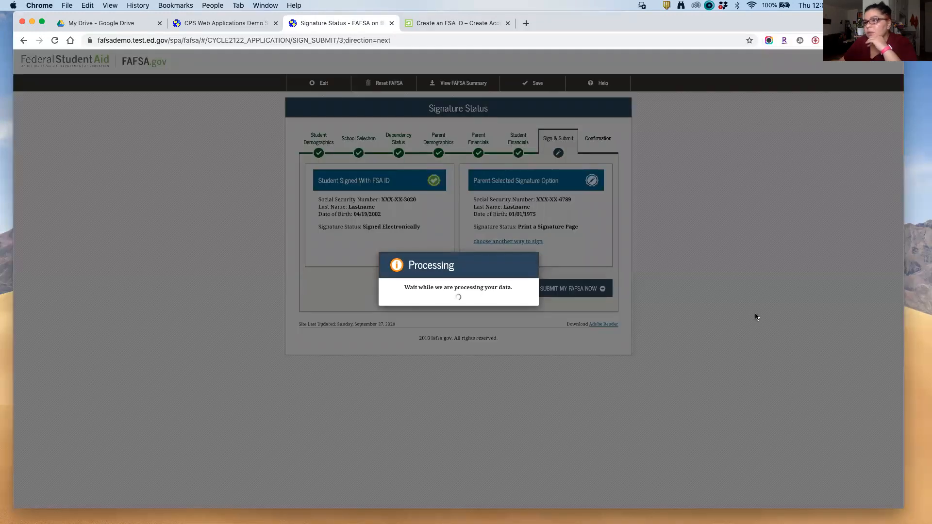
pyautogui.scroll(-3, 709, 324)
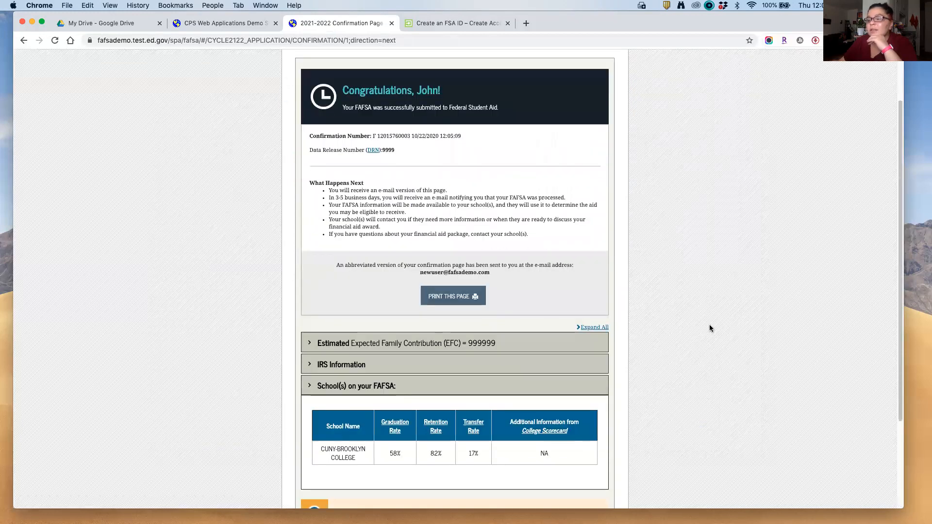
pyautogui.scroll(-3, 709, 325)
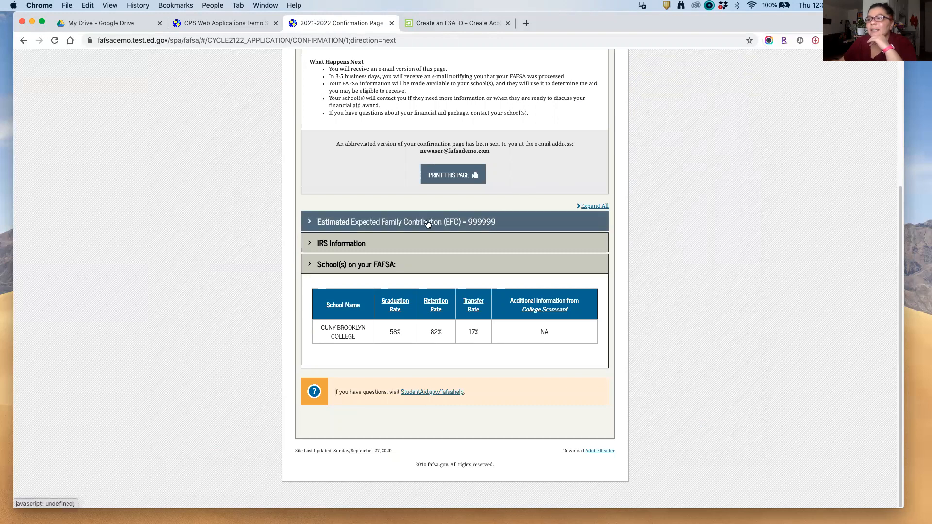
# Step: Expand the Estimated EFC details and highlight the $5,500.00 Direct Stafford Loan estimate
pyautogui.click(308, 223)
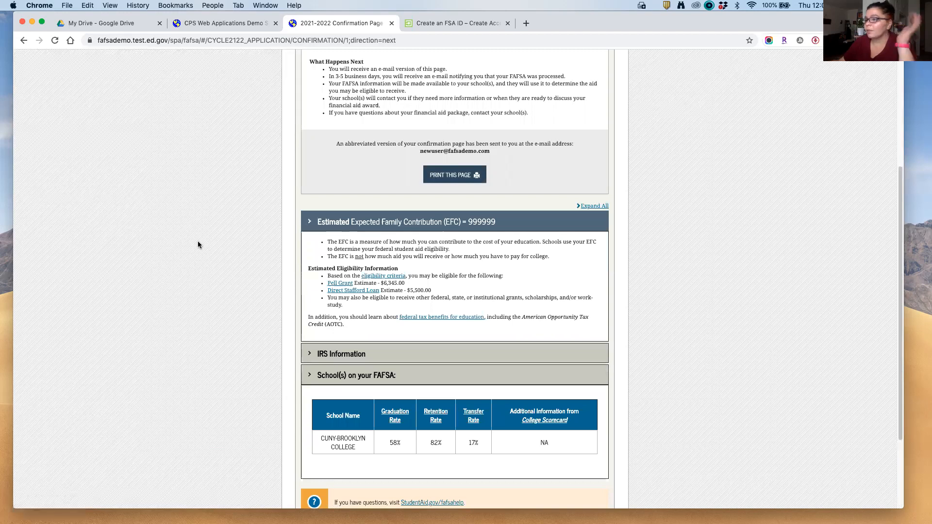
pyautogui.scroll(-1, 197, 241)
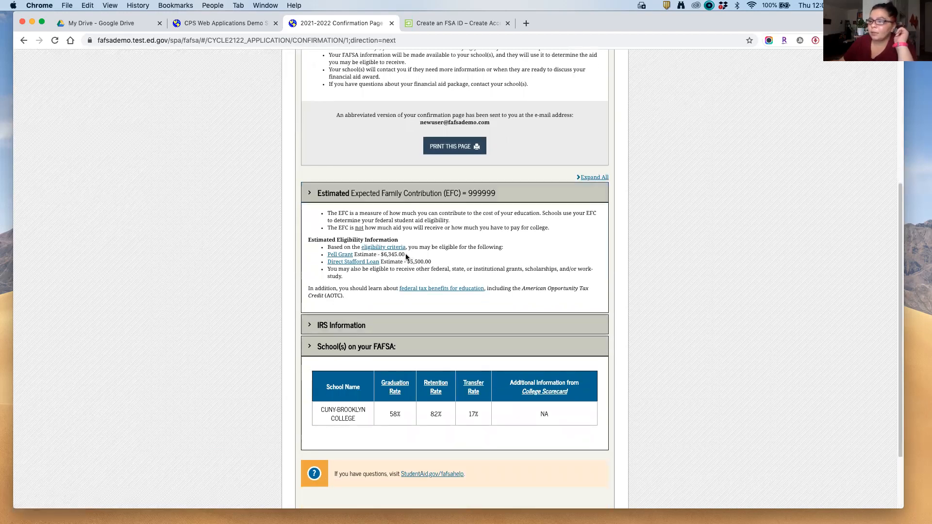
pyautogui.moveTo(407, 262); pyautogui.dragTo(432, 263)
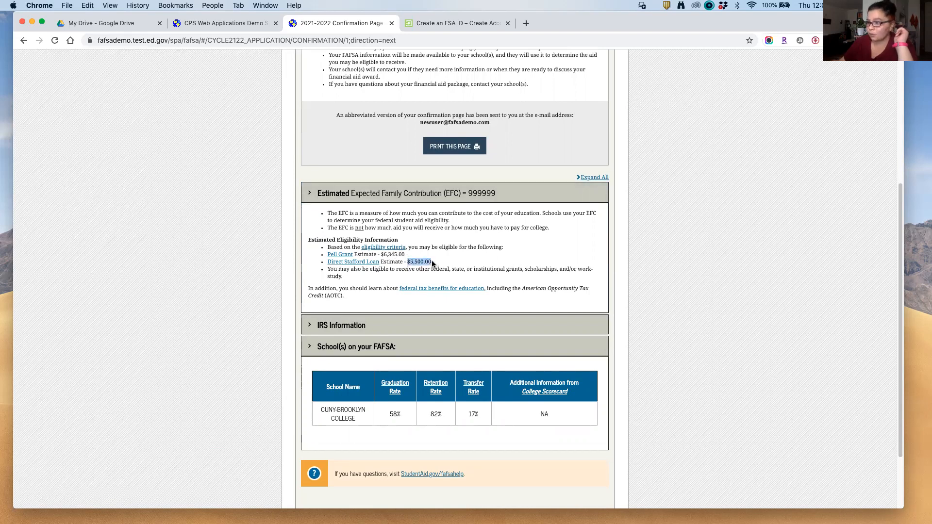
pyautogui.scroll(-3, 137, 282)
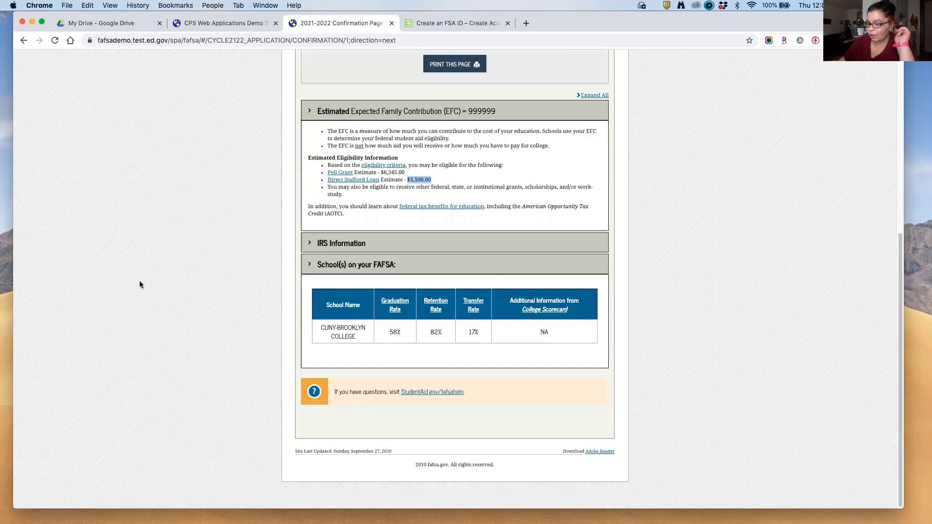
pyautogui.scroll(10, 145, 287)
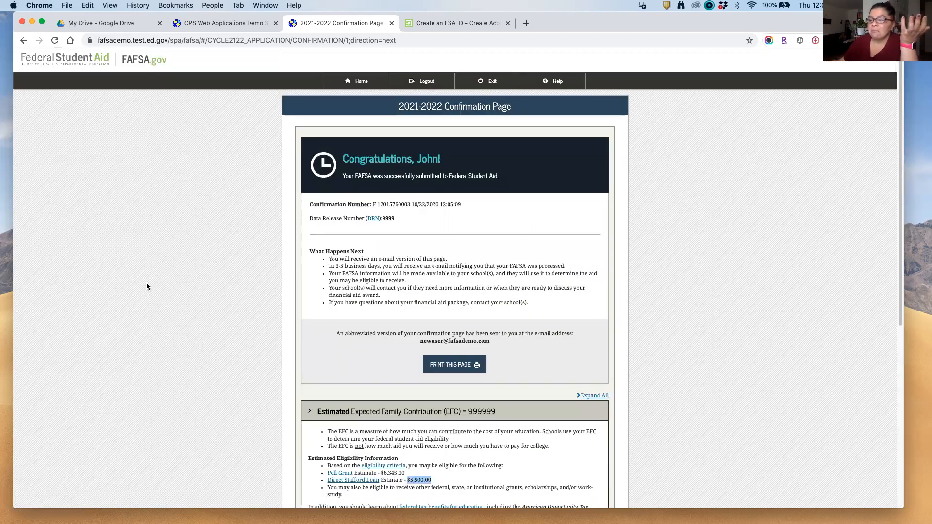
# Step: Cancel printing the confirmation page, then switch to the Create an FSA ID tab
pyautogui.click(451, 364)
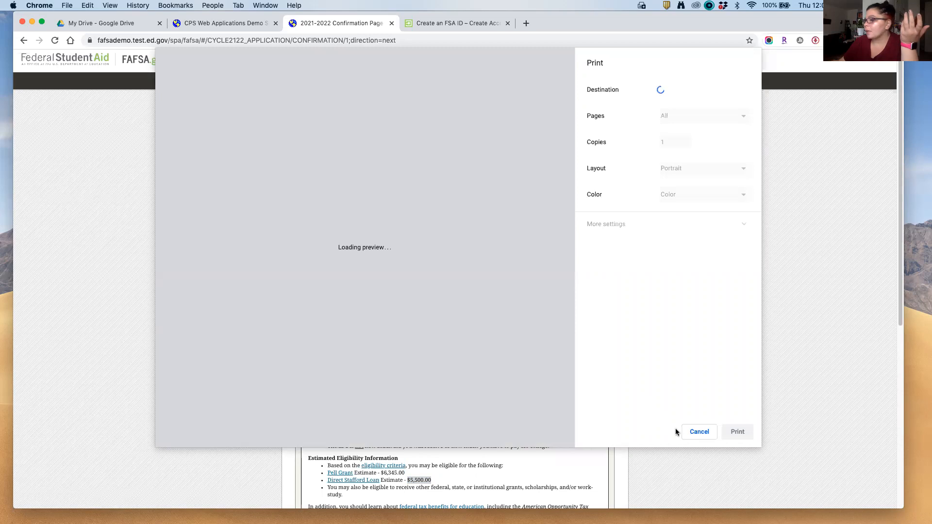
pyautogui.click(696, 434)
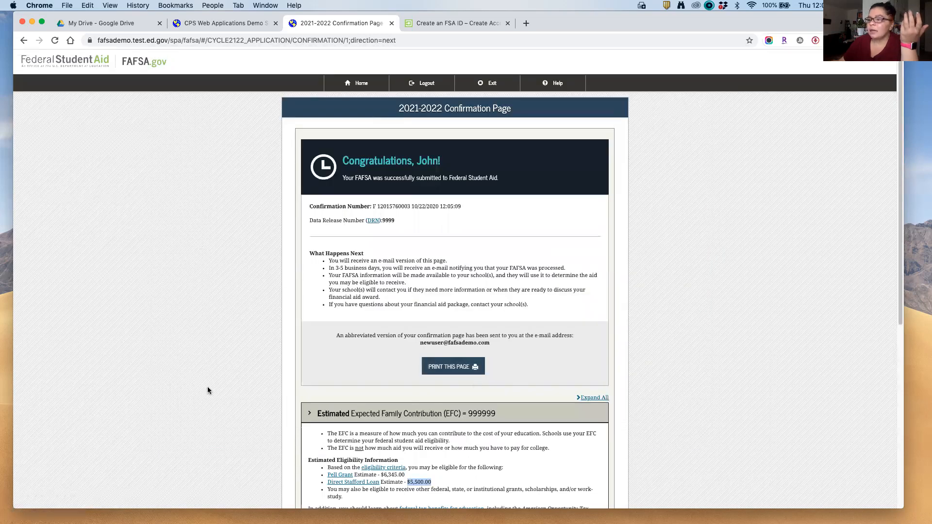
pyautogui.scroll(-3, 209, 389)
pyautogui.scroll(-3, 211, 389)
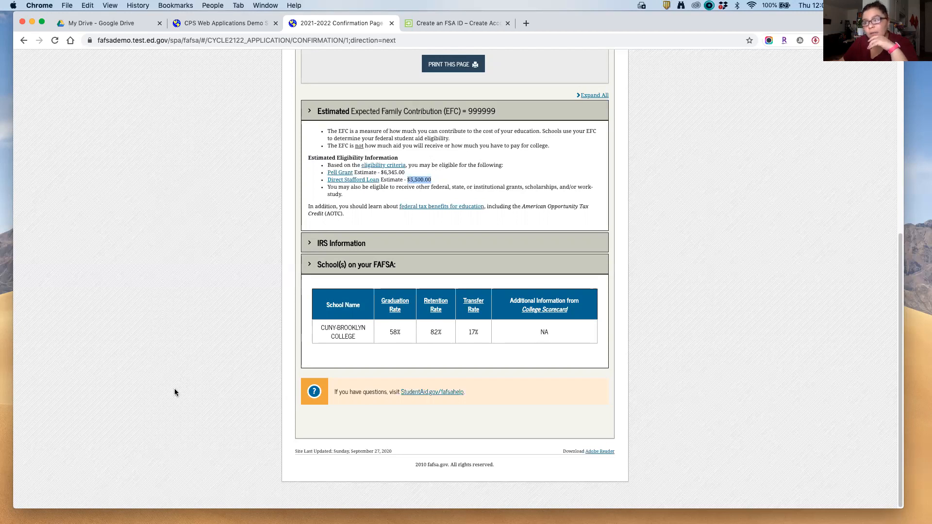
pyautogui.scroll(10, 173, 393)
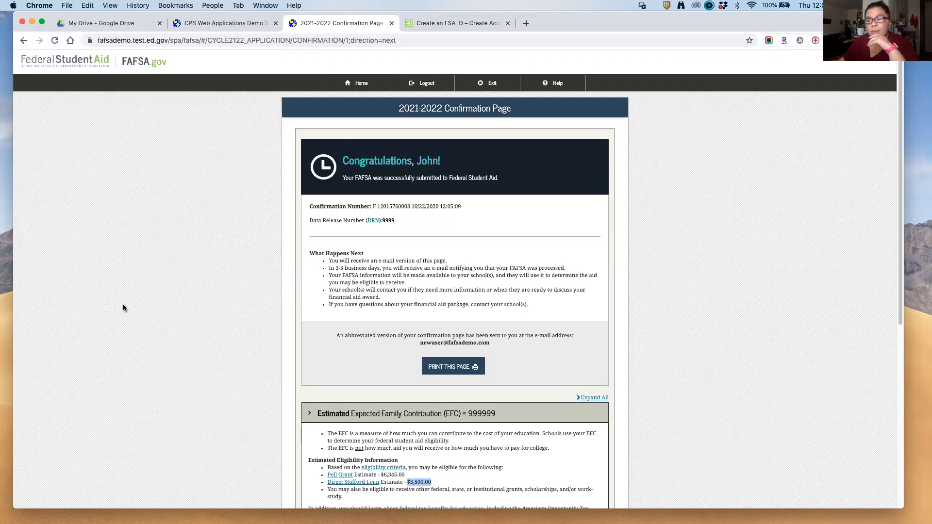
pyautogui.click(458, 23)
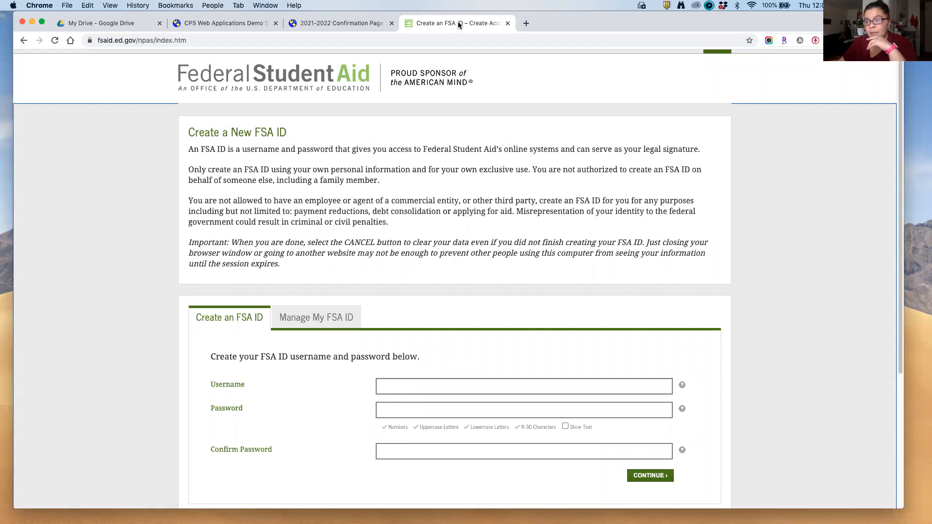
# Step: Glance at the CPS Web Applications Demo tab, then return to the Confirmation Page and clear the loan highlight
pyautogui.click(328, 25)
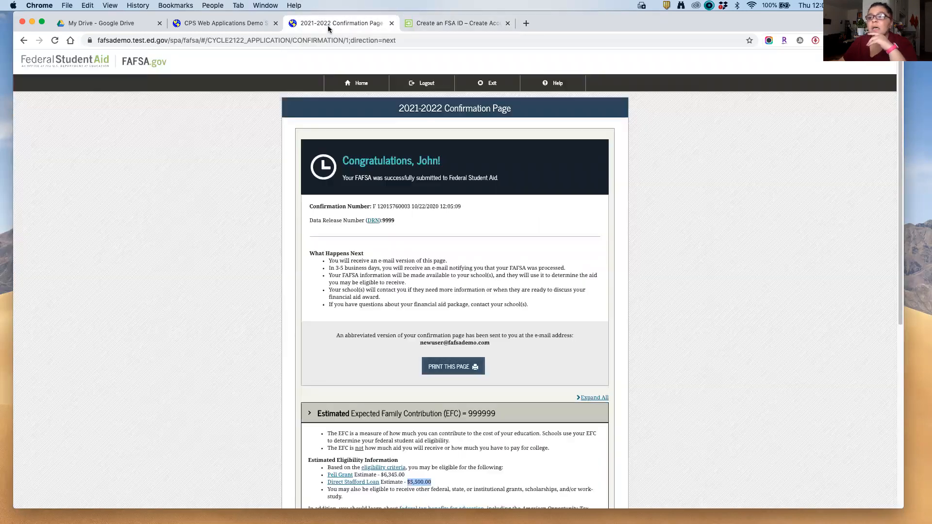
pyautogui.scroll(-3, 184, 275)
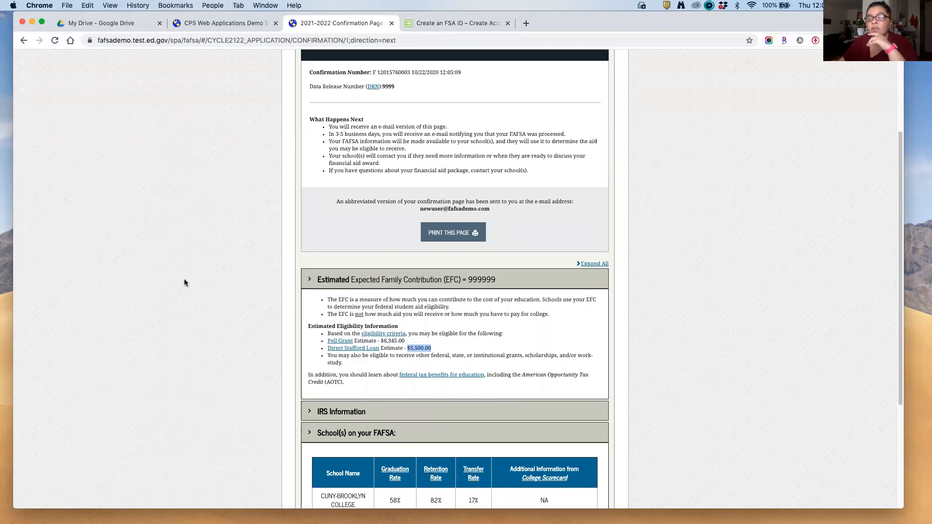
pyautogui.click(193, 25)
pyautogui.scroll(20, 269, 109)
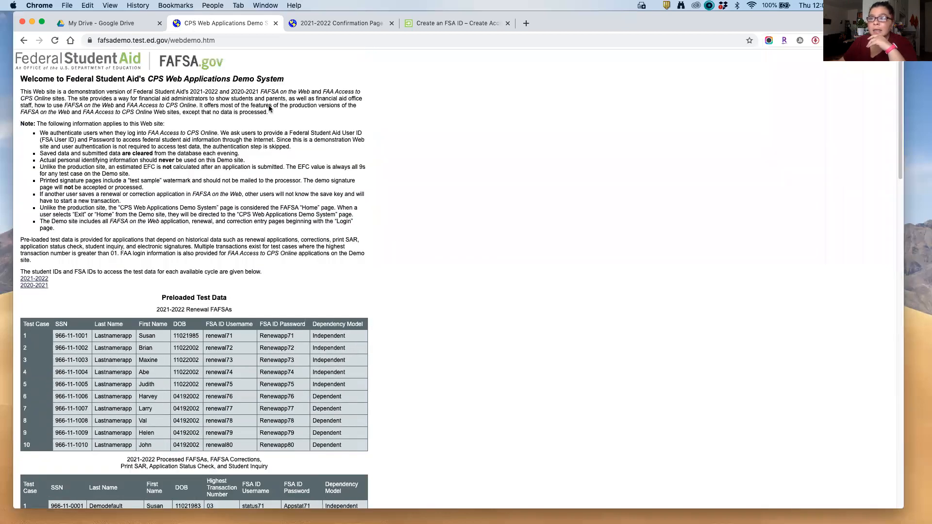
pyautogui.click(239, 40)
pyautogui.click(303, 25)
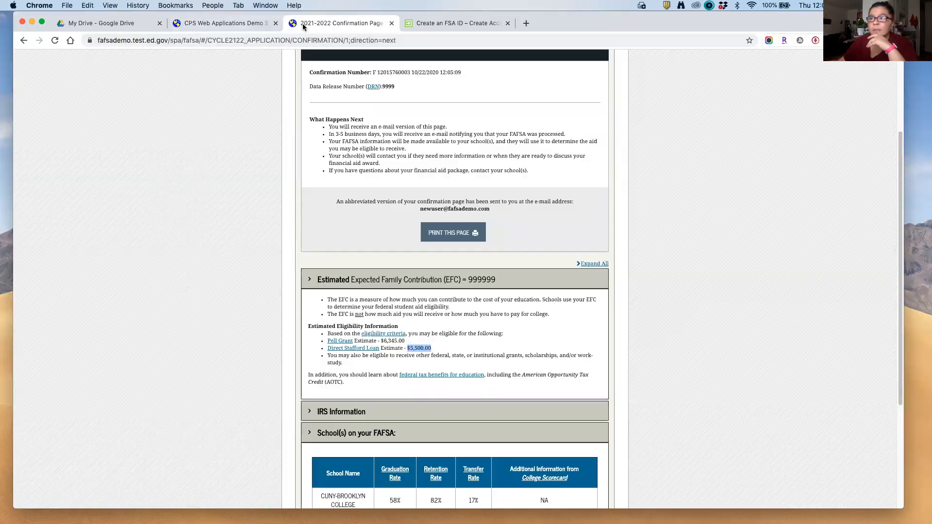
pyautogui.click(311, 40)
pyautogui.click(205, 145)
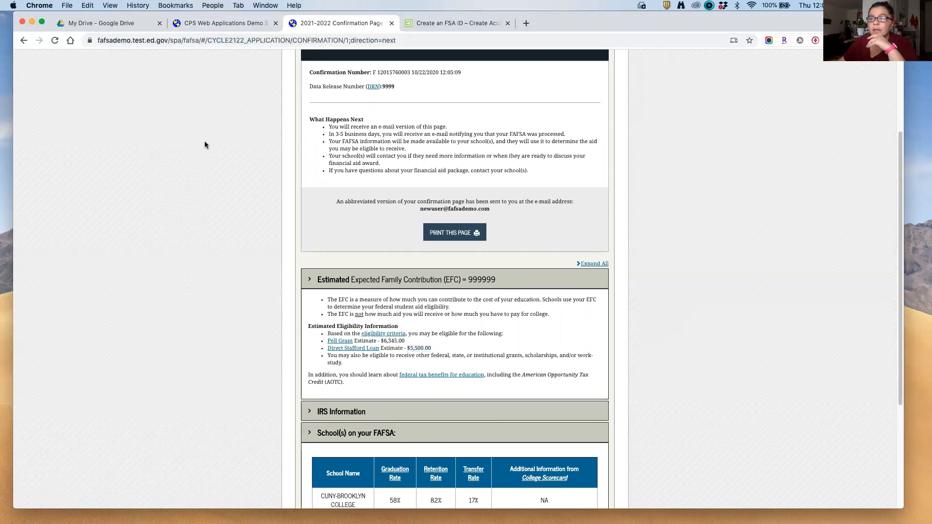
pyautogui.scroll(5, 108, 324)
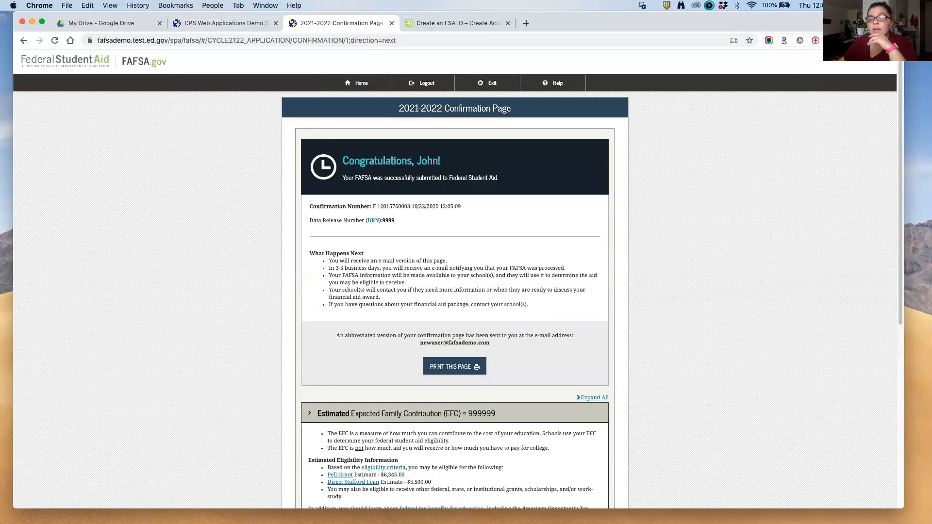